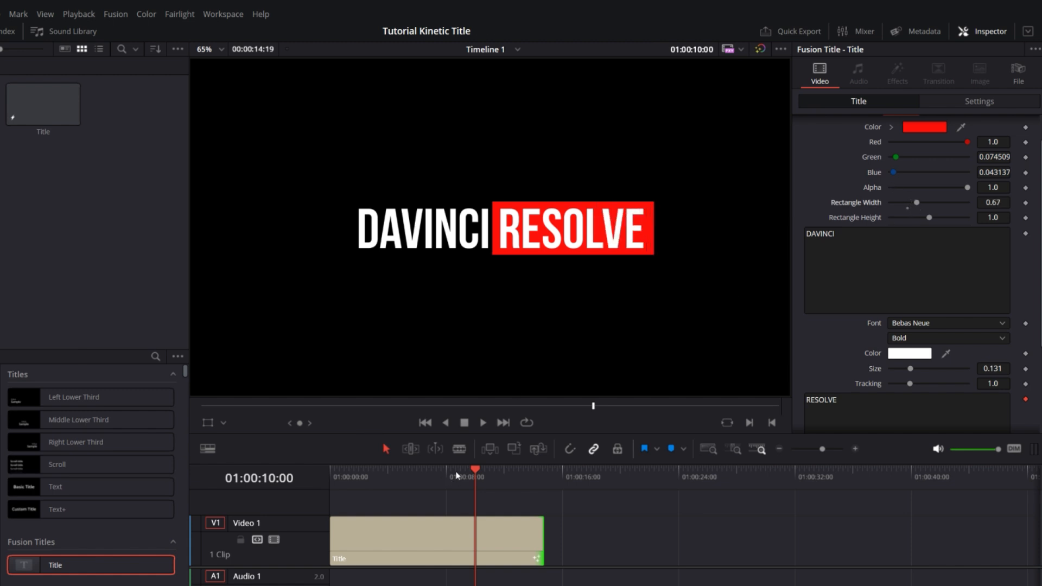
Play back the finished DAVINCI RESOLVE title animation from the beginning of the timeline
left_click_drag(372, 476, 330, 482)
key("space")
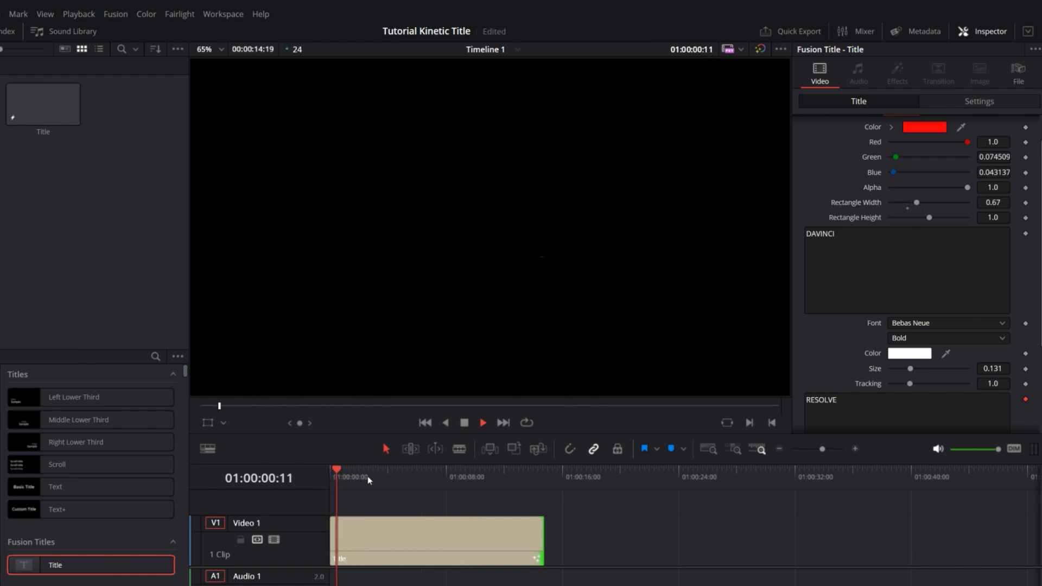
key("space")
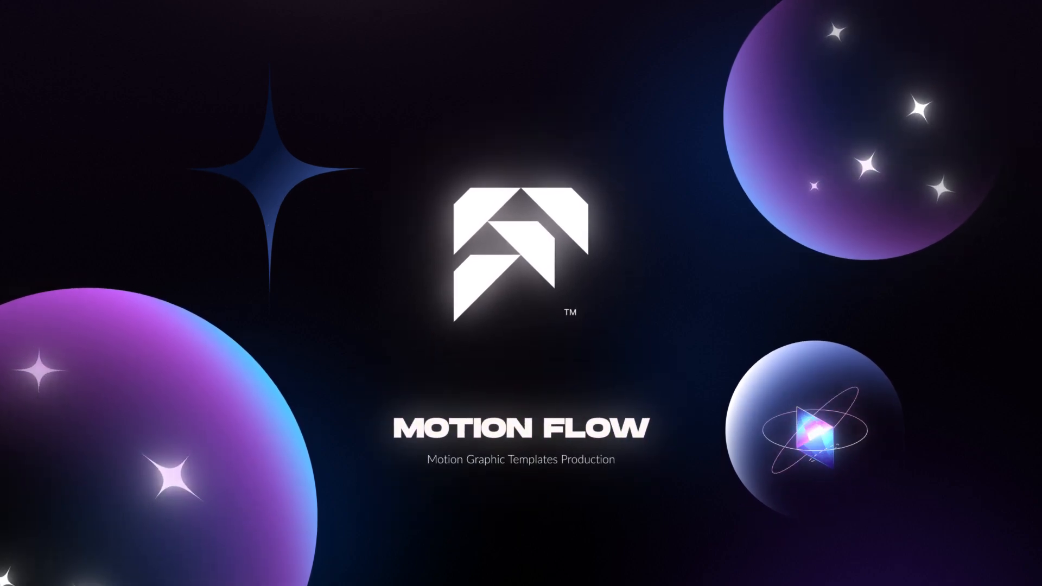
Browse the featured product and recent posts on Motion Flow's Patreon page
scroll(521, 312, "down", 3)
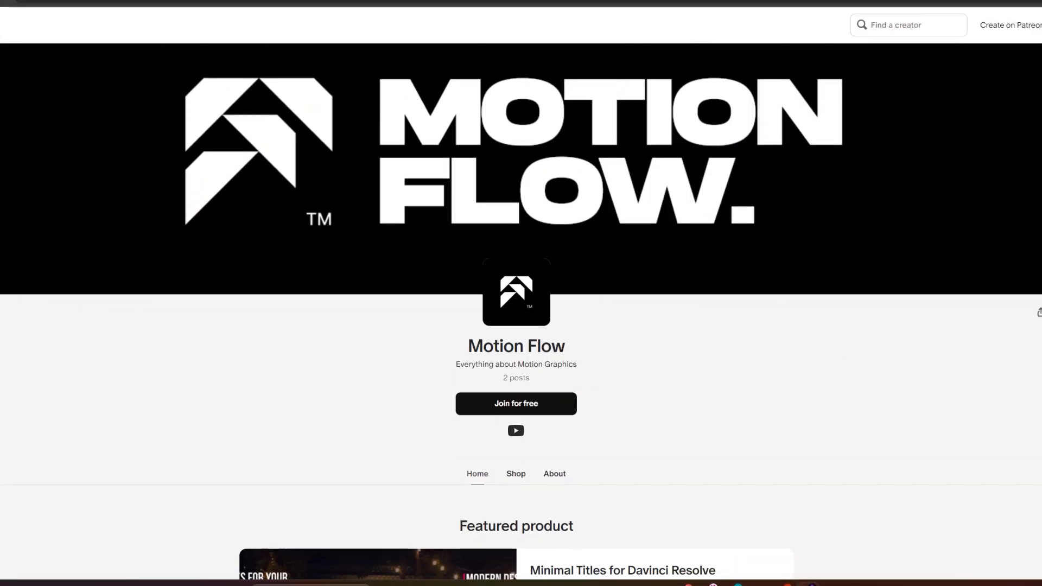
scroll(521, 311, "down", 4)
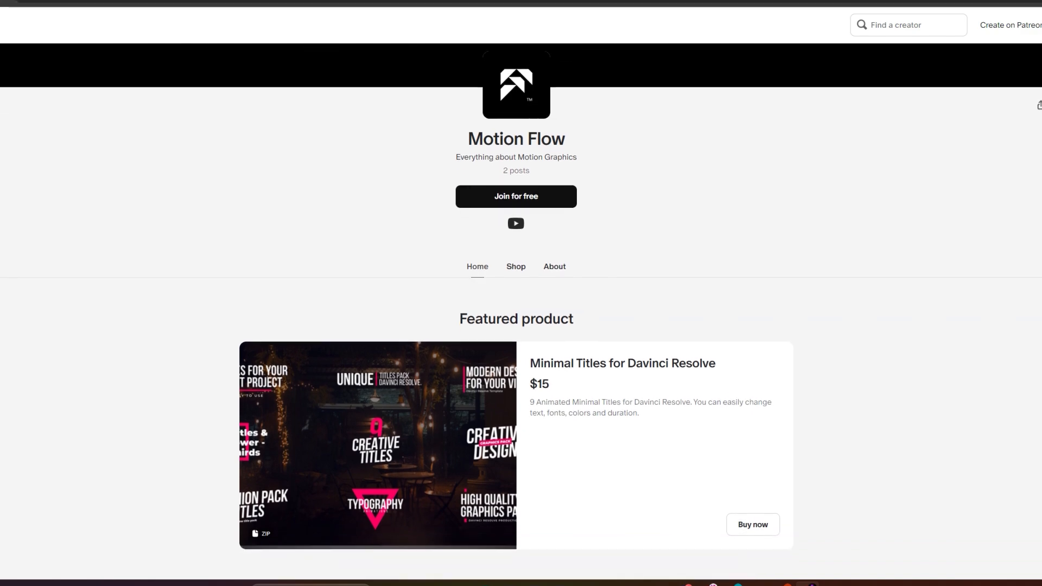
scroll(521, 312, "down", 5)
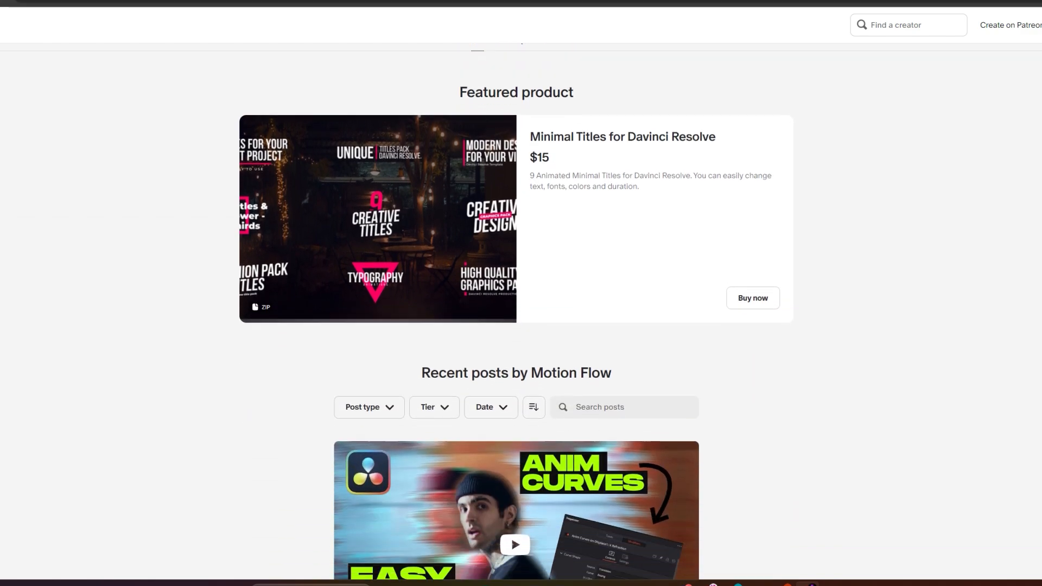
scroll(521, 311, "down", 5)
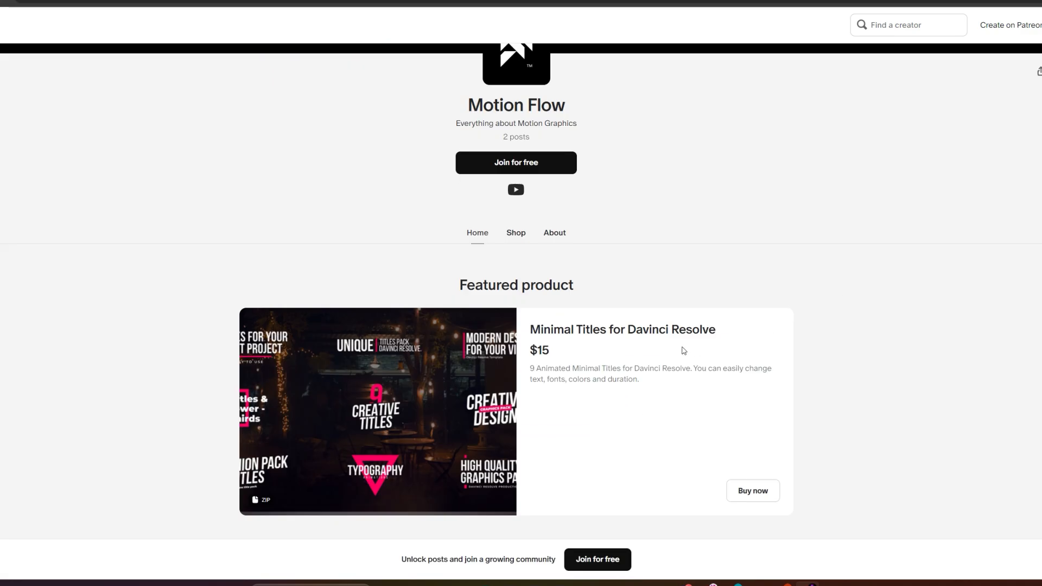
left_click(665, 329)
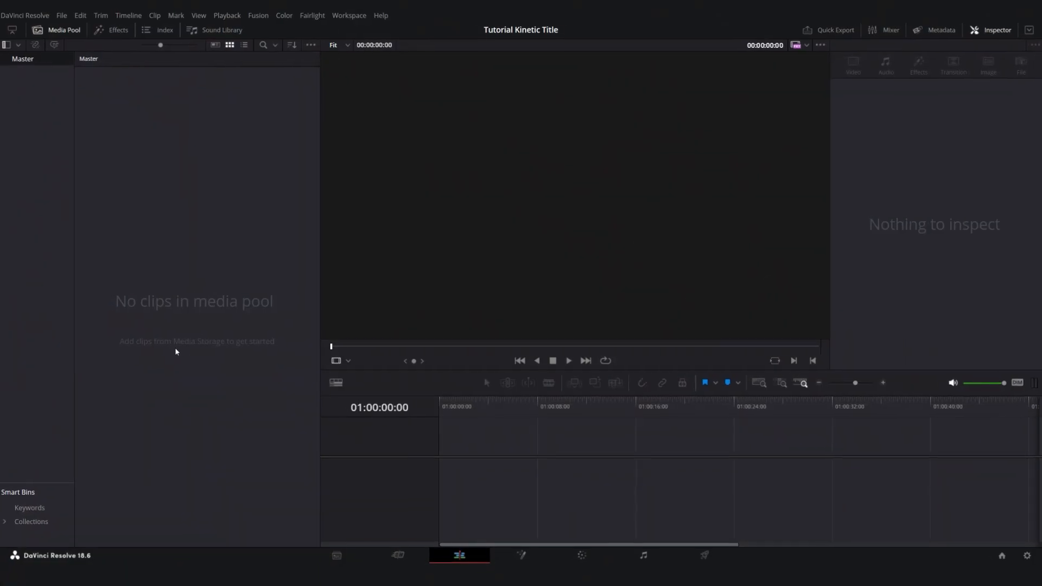
Create a new Fusion composition in the media pool named Title with a frame rate of 30
right_click(81, 183)
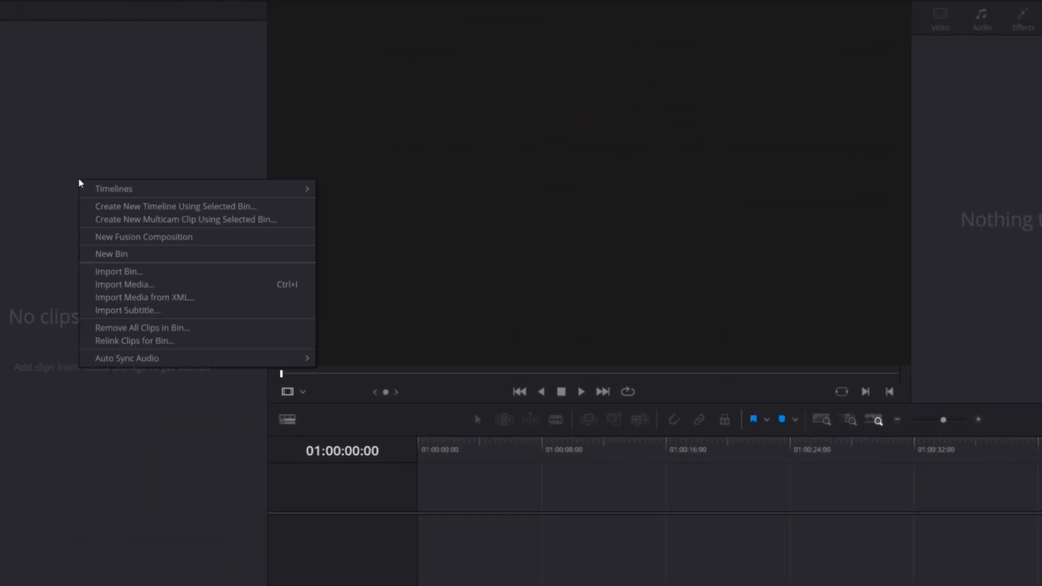
left_click(126, 240)
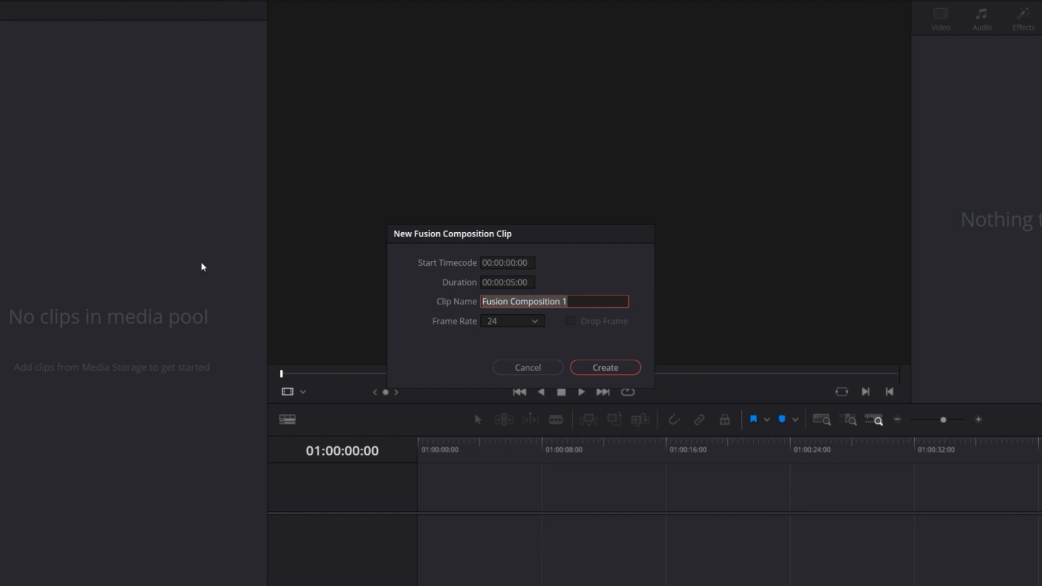
left_click(529, 324)
left_click(511, 424)
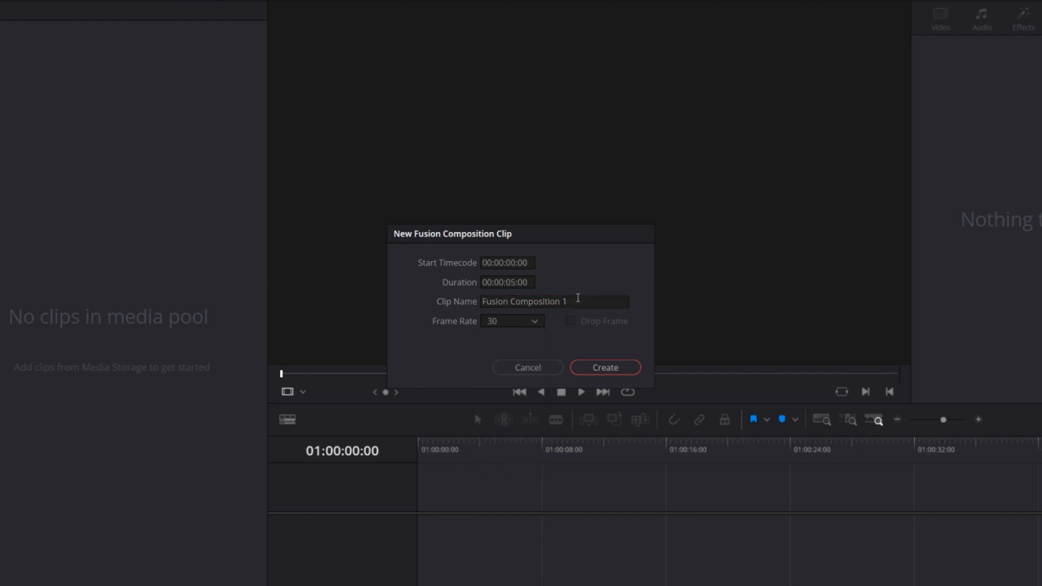
left_click(574, 303)
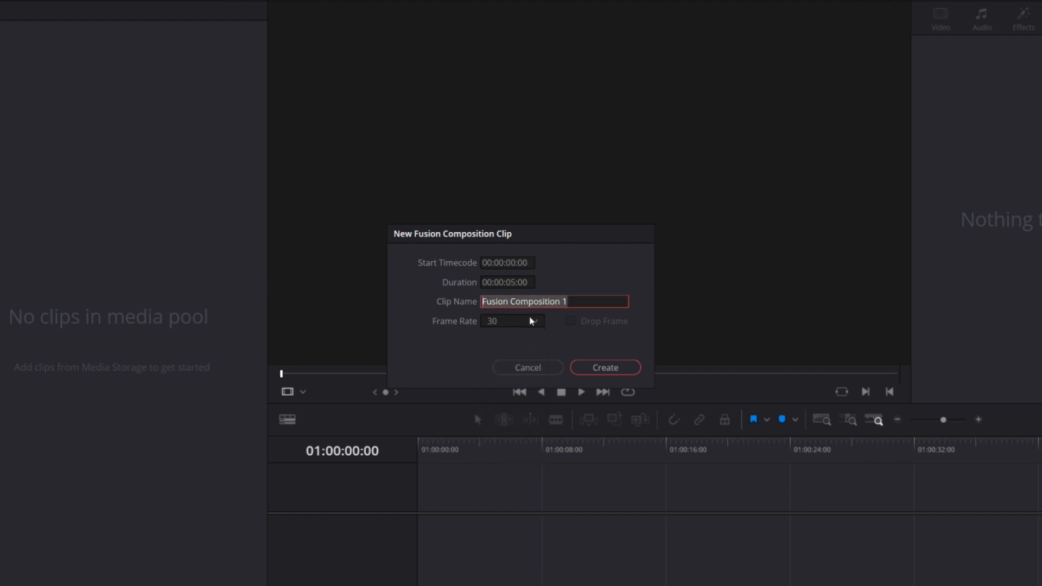
type("Title")
key("Return")
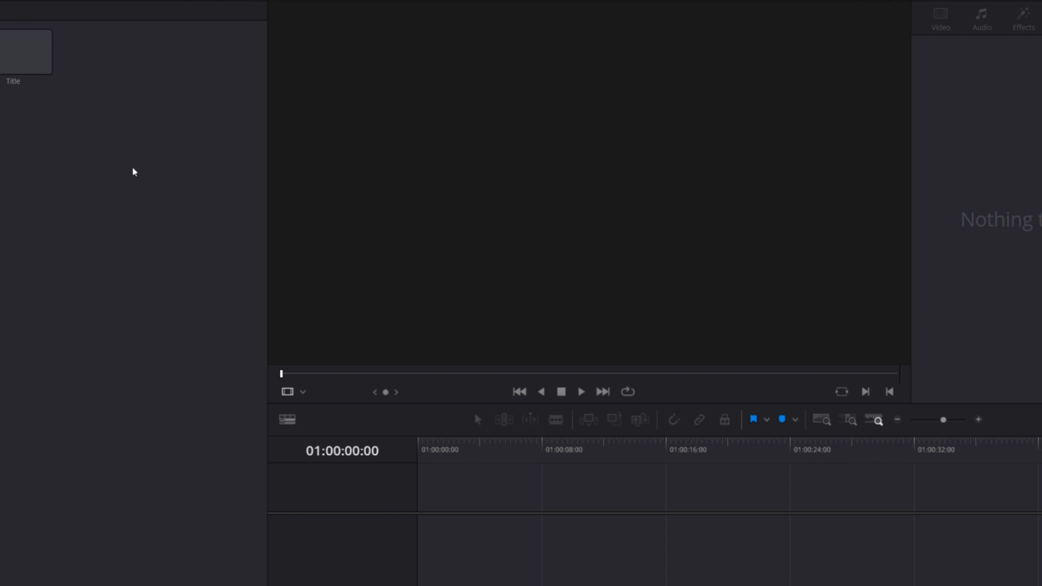
Open the Title composition for node editing and move MediaOut1 farther right to make room for new nodes
double_click(21, 58)
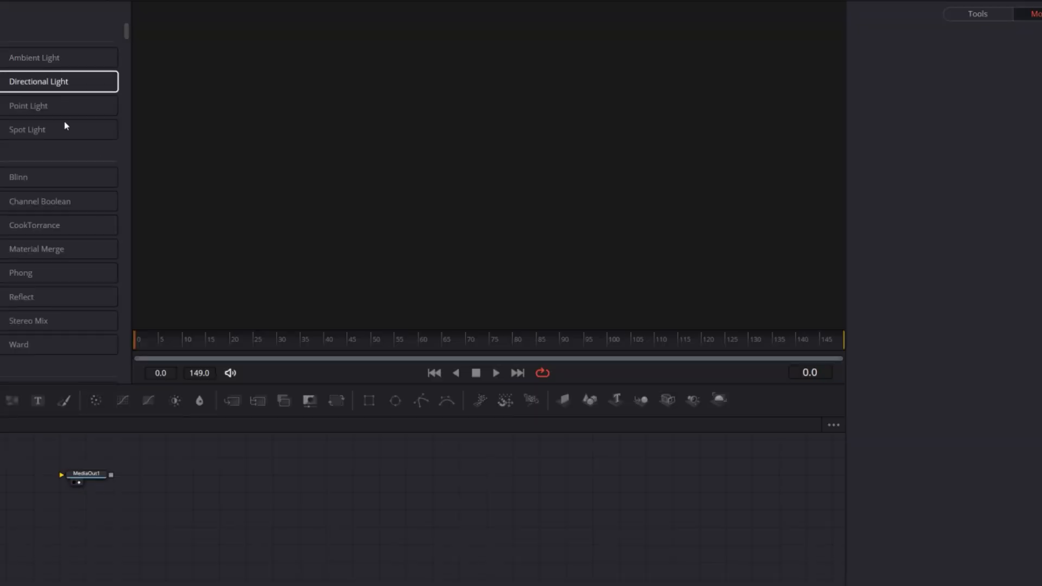
left_click_drag(269, 507, 344, 522)
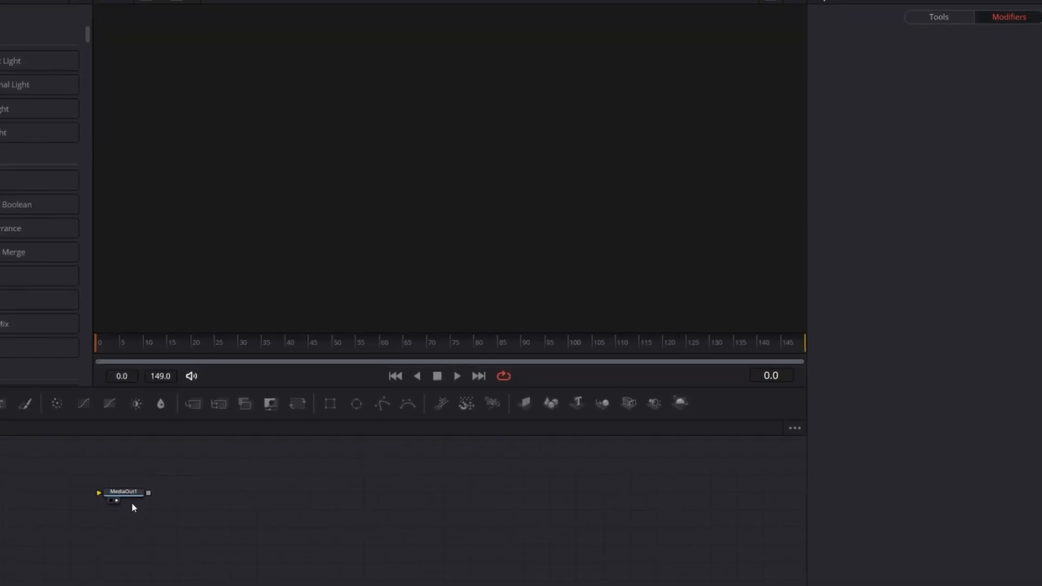
left_click_drag(127, 494, 477, 518)
left_click(281, 518)
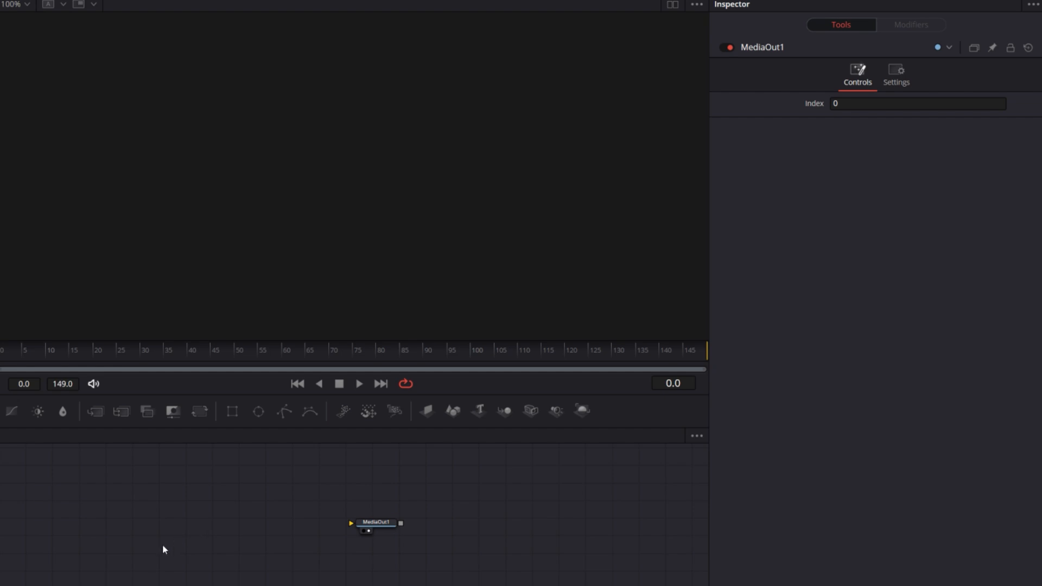
Add a Merge node to the left of MediaOut1 and connect its output to MediaOut1
key("shift+space")
type("merg")
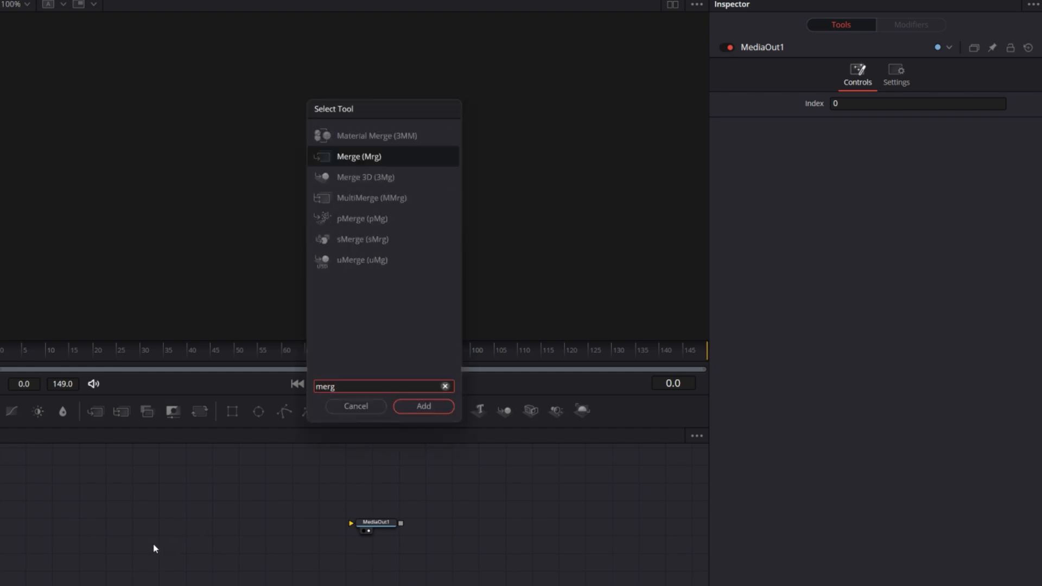
key("Return")
left_click_drag(315, 522, 371, 526)
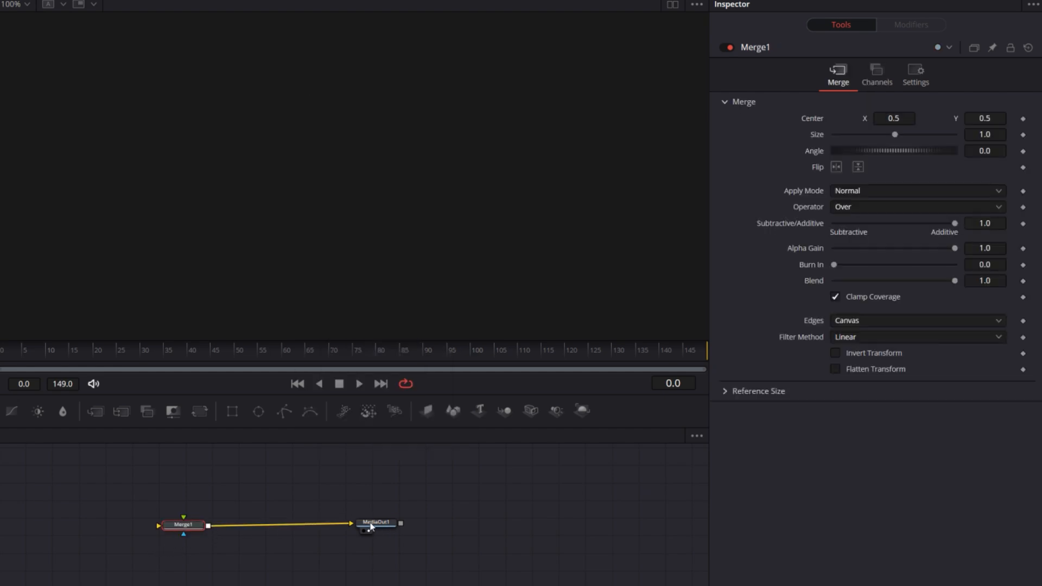
left_click_drag(199, 527, 208, 527)
left_click_drag(256, 474, 247, 495)
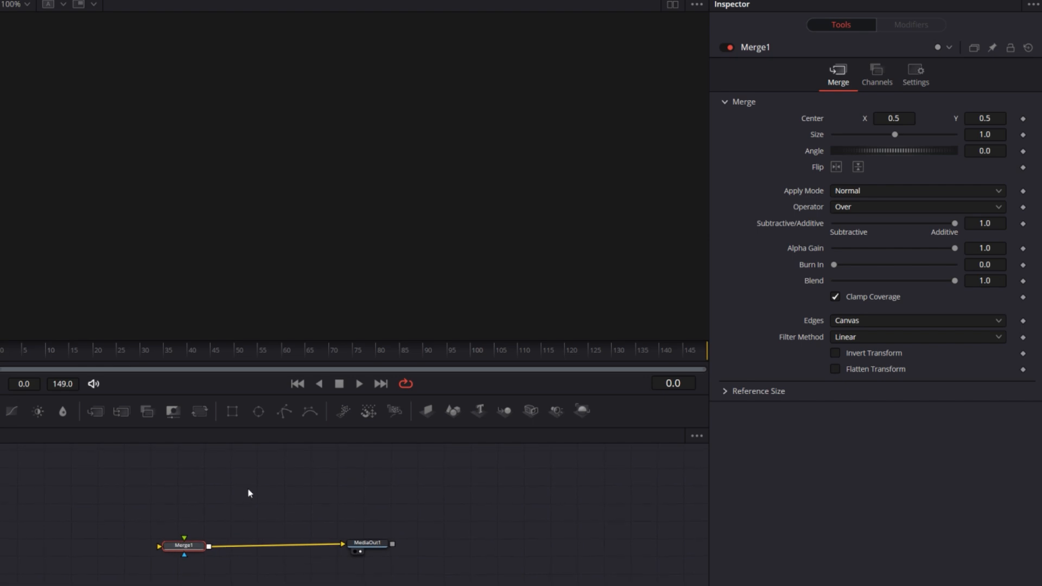
Add a Text+ node above Merge1 and connect it to the merge
left_click(206, 497)
key("shift+space")
type("text")
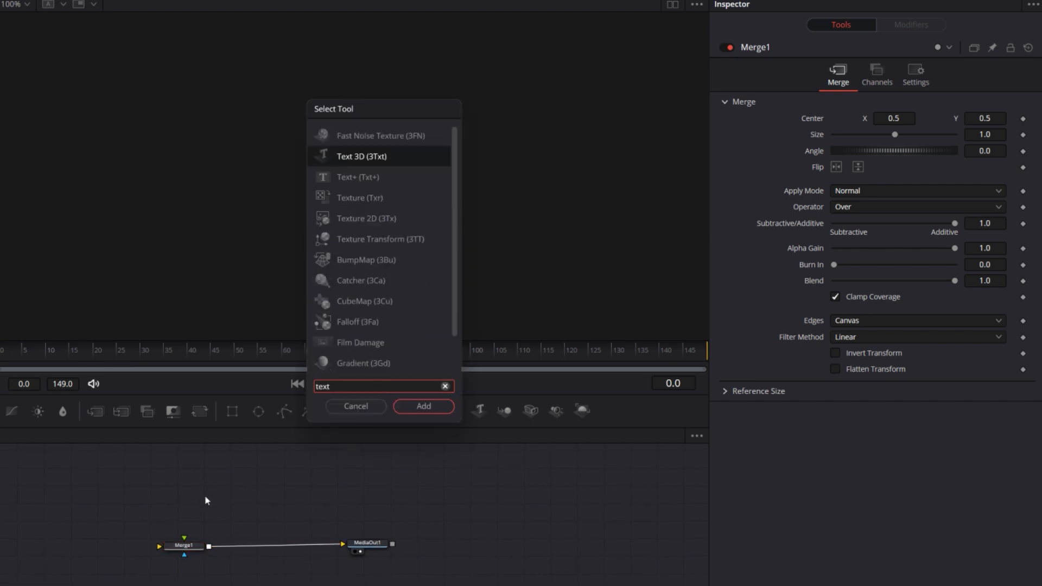
key("Down")
key("Return")
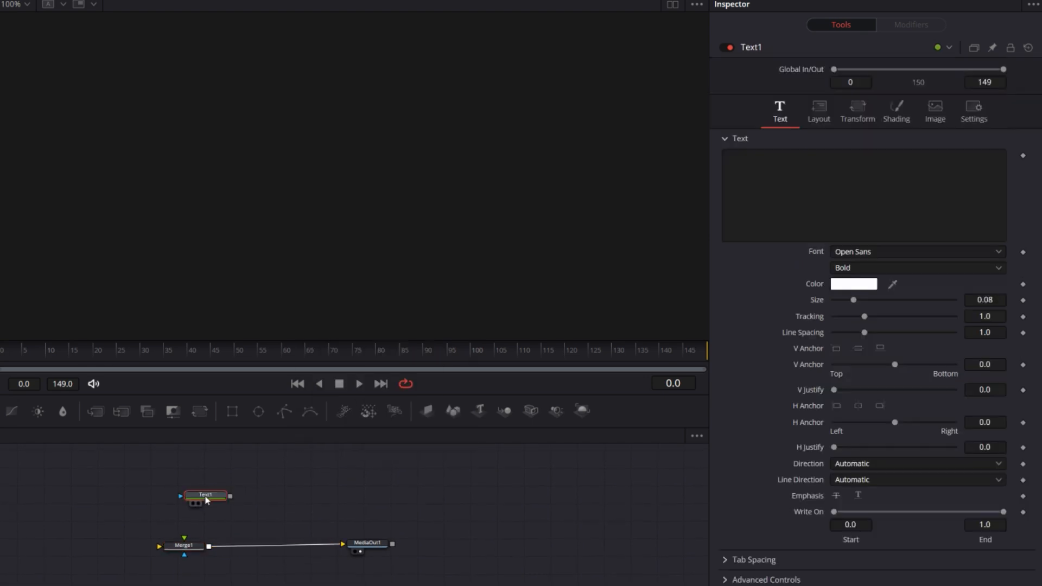
mouse_move(202, 496)
left_mouse_down()
mouse_move(204, 482)
mouse_move(205, 547)
mouse_move(187, 545)
mouse_move(190, 487)
left_mouse_up()
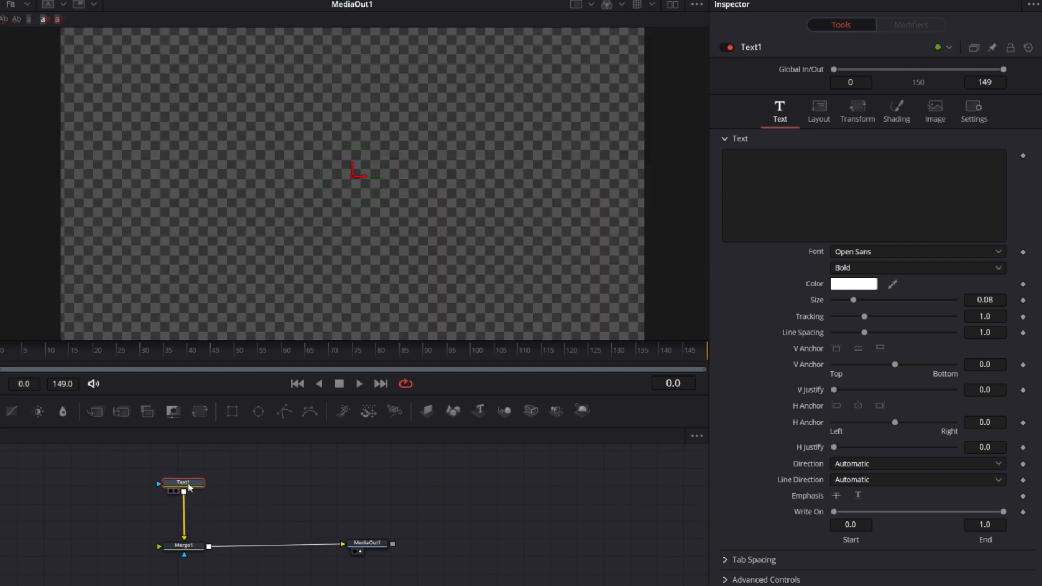
Enter MODERN as the text of Text1 and set its font to Bebas Neue
left_click(760, 211)
type("MODE")
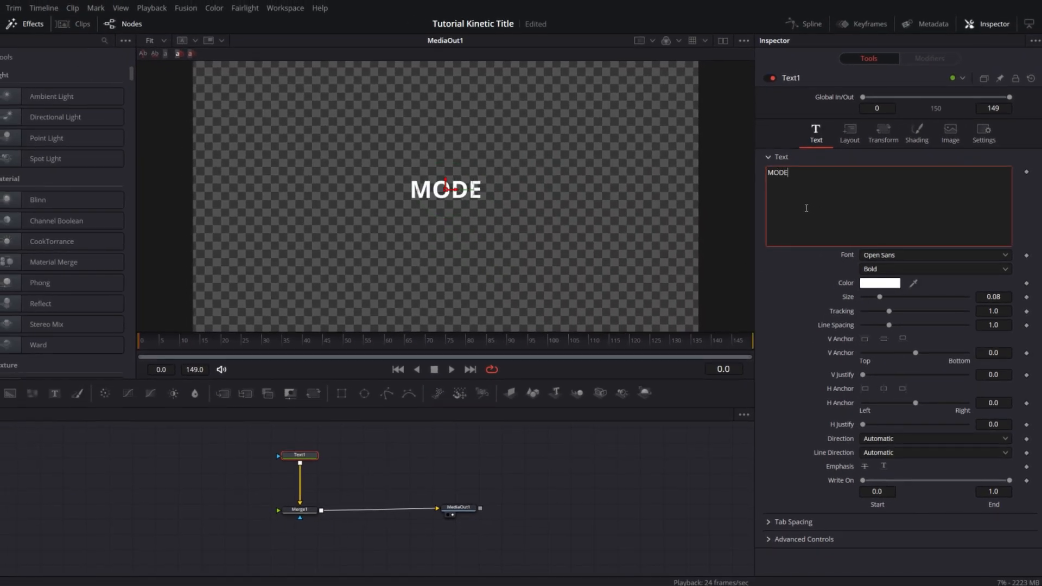
type("RN")
left_click(884, 256)
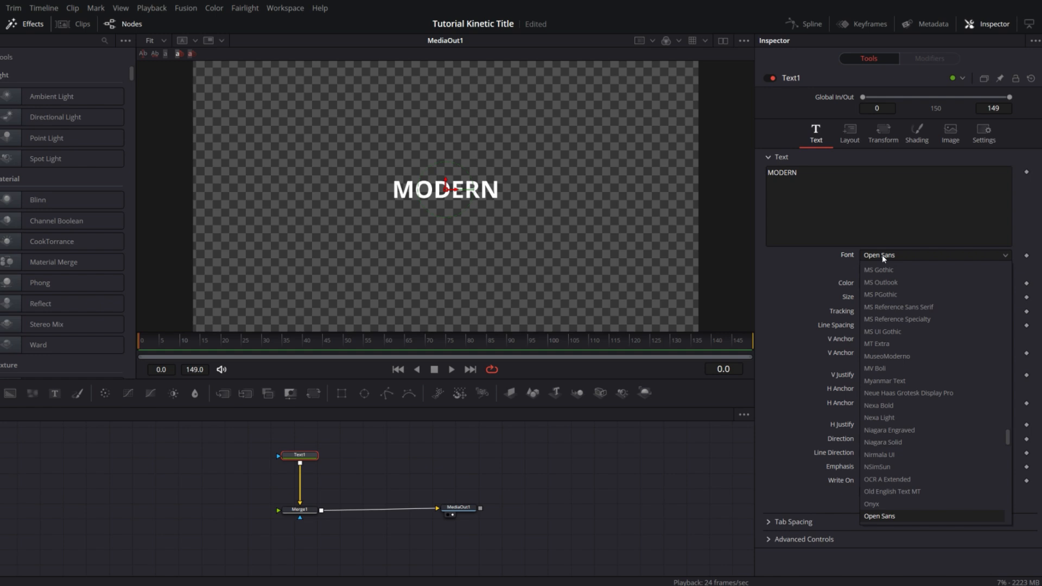
scroll(884, 259, "up", 10)
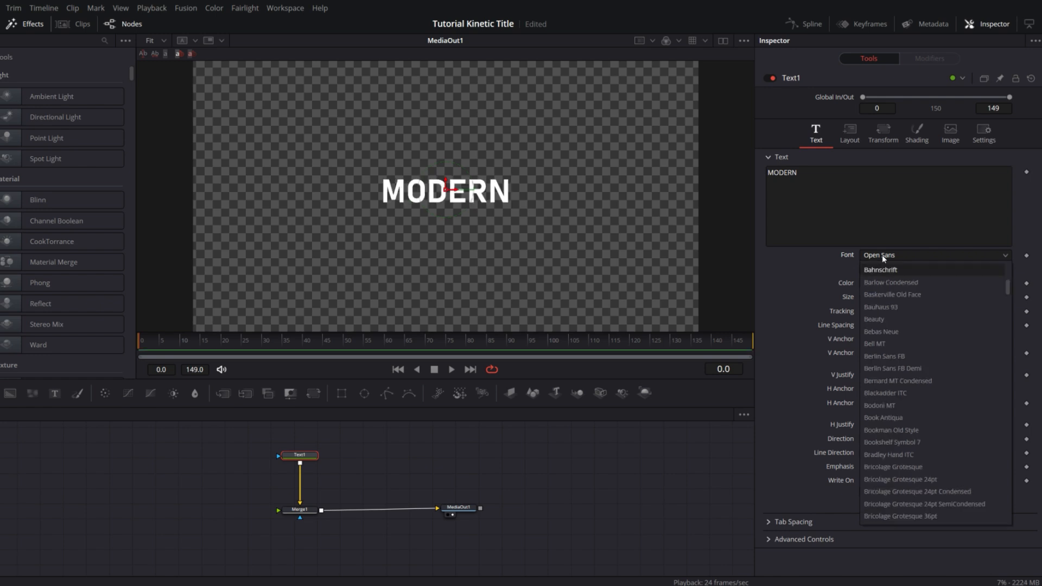
left_click(884, 331)
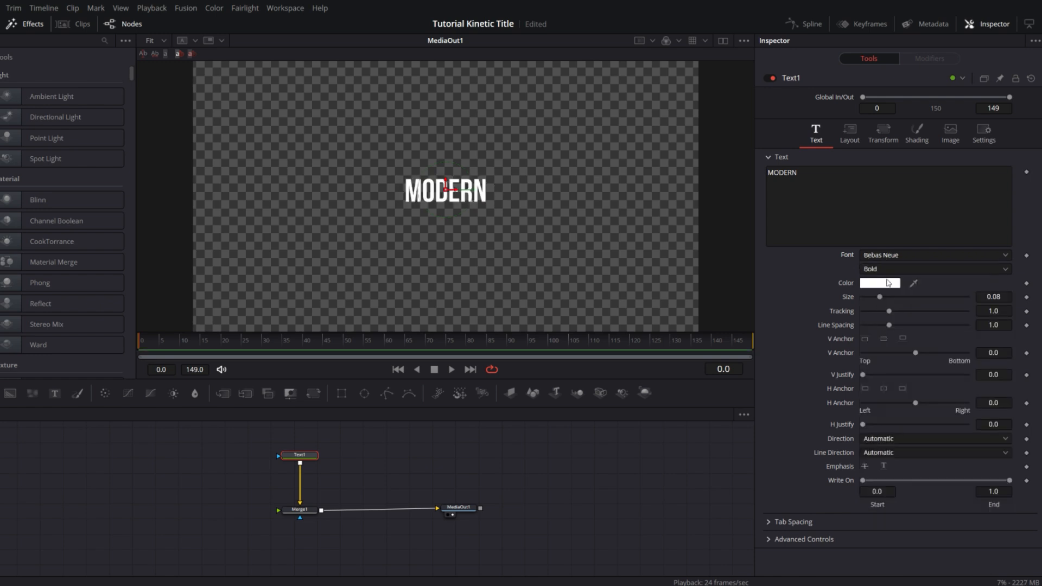
Set the MODERN text's size to 0.131 and its horizontal anchor fully to the right at 1.0
left_click_drag(880, 297, 891, 297)
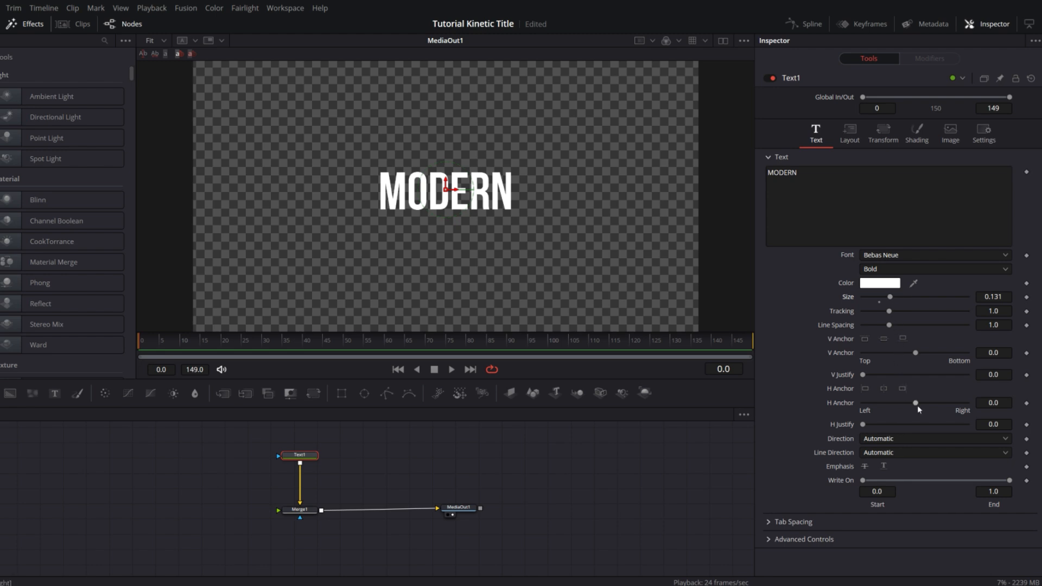
left_click_drag(917, 404, 999, 403)
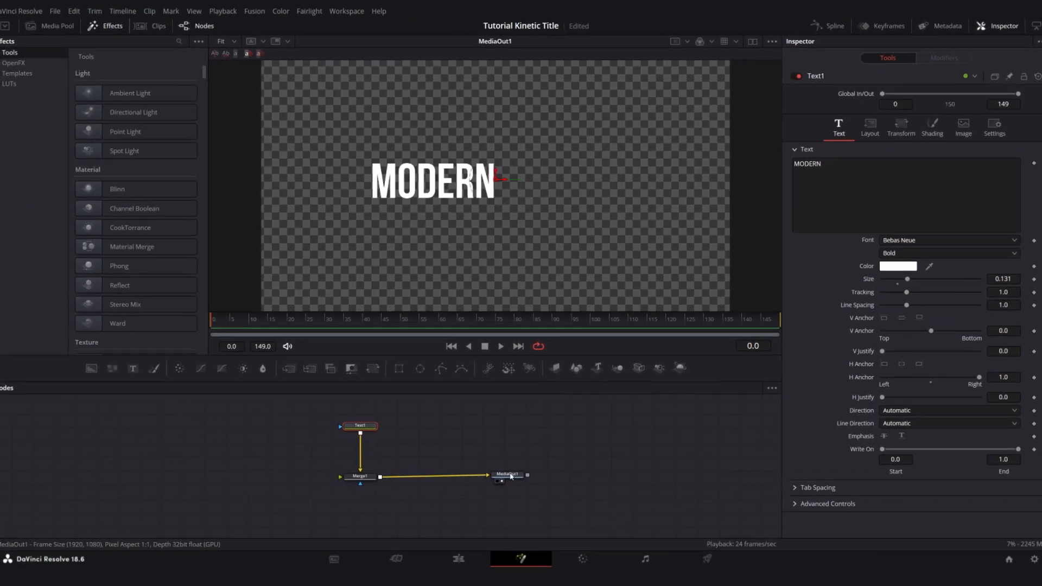
Add a Rectangle mask node above Text1 and connect it to the text node's mask input
left_click_drag(396, 564, 442, 565)
scroll(478, 432, "up", 2)
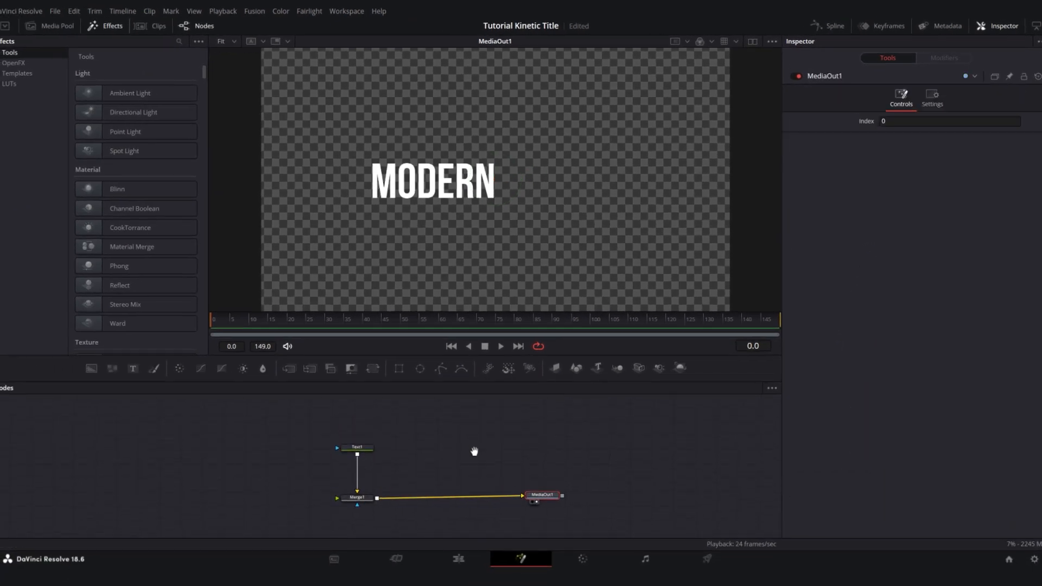
left_click_drag(399, 369, 369, 420)
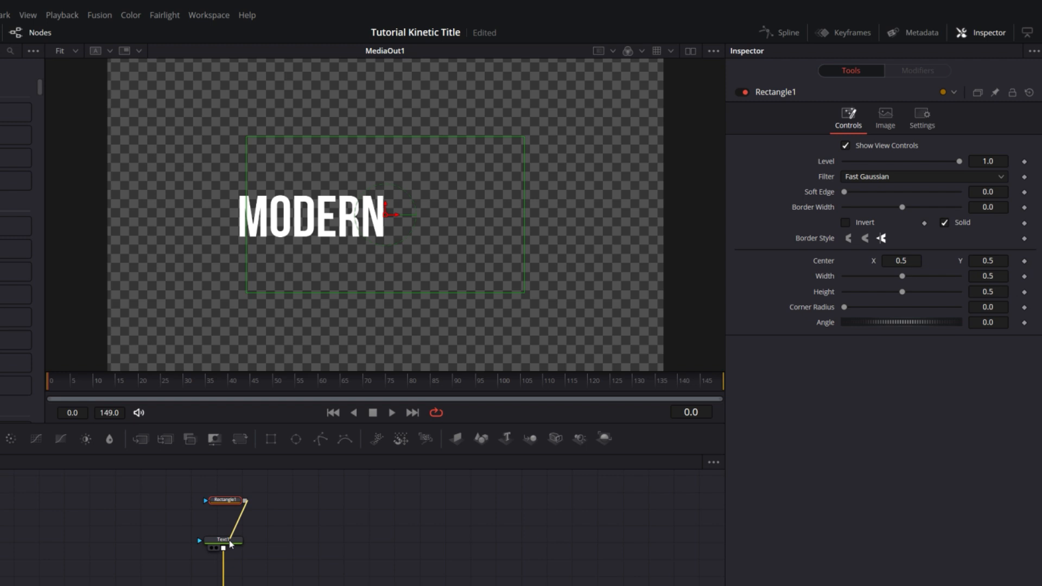
left_click_drag(229, 542, 228, 542)
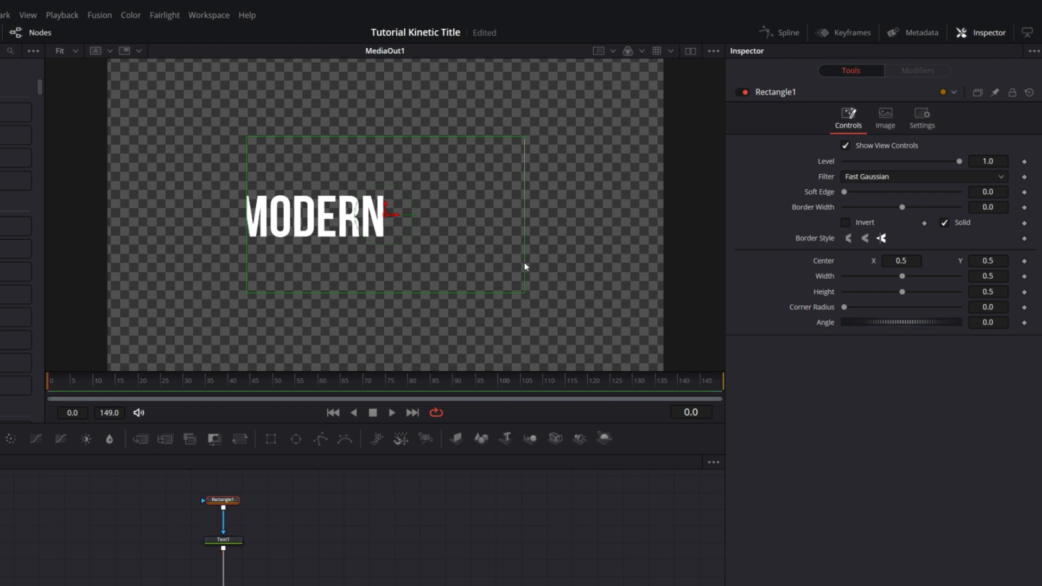
Resize the rectangle mask to about 1.01 by 0.69, move it below the MODERN text to Y about 0.067, and invert it
left_click_drag(524, 262, 667, 263)
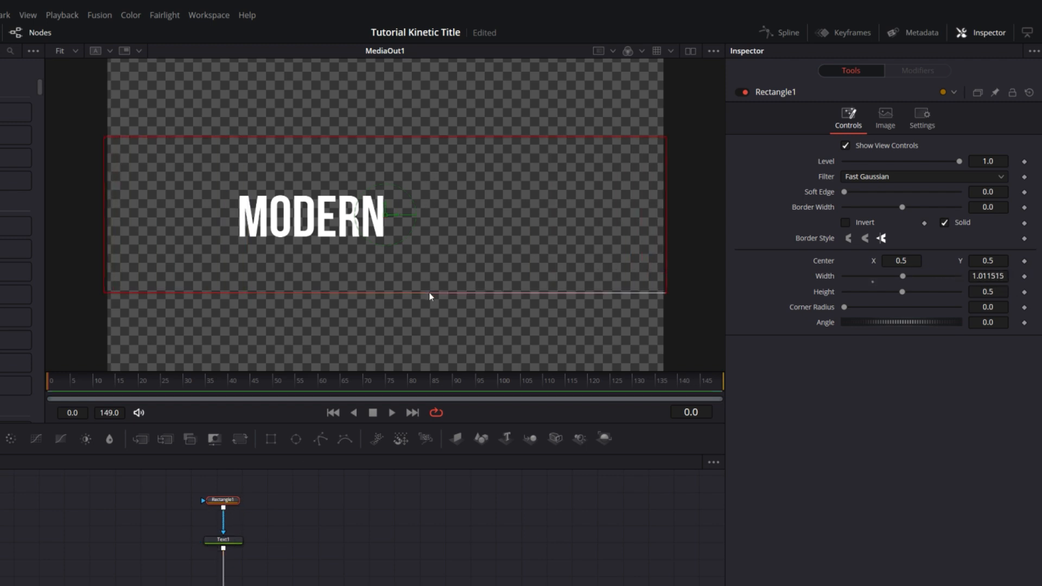
left_click_drag(429, 293, 433, 323)
left_click_drag(387, 208, 391, 343)
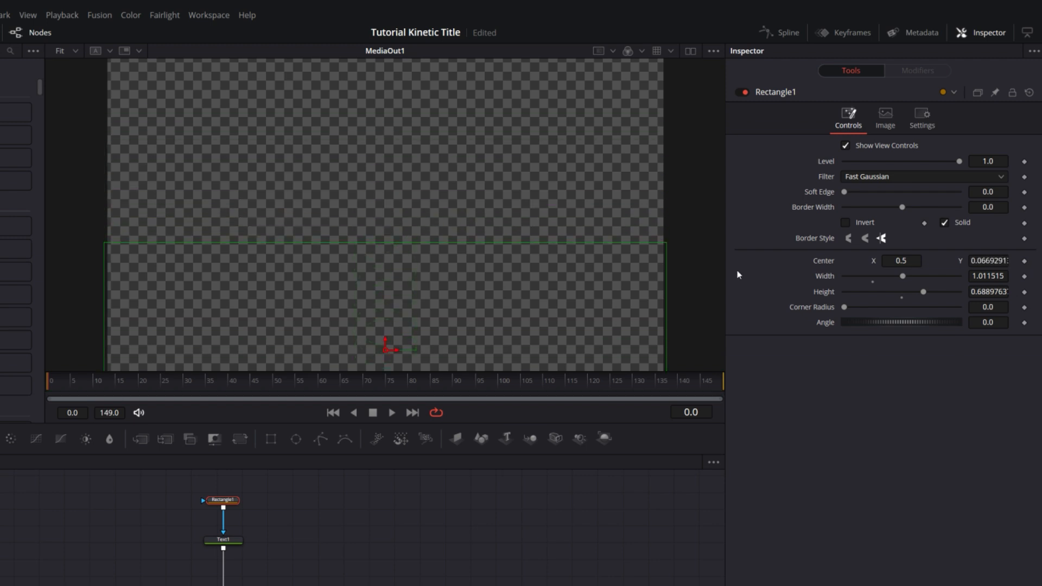
left_click(846, 223)
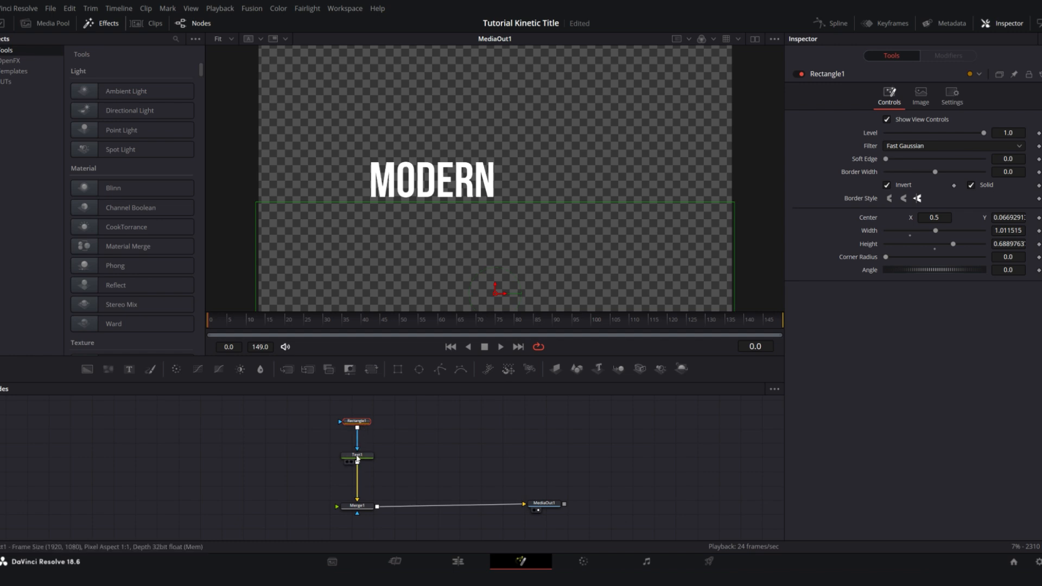
Keyframe Text1's layout center at Y 0.5 on frame 30 and Y 0.334 on frame 0
left_click(356, 458)
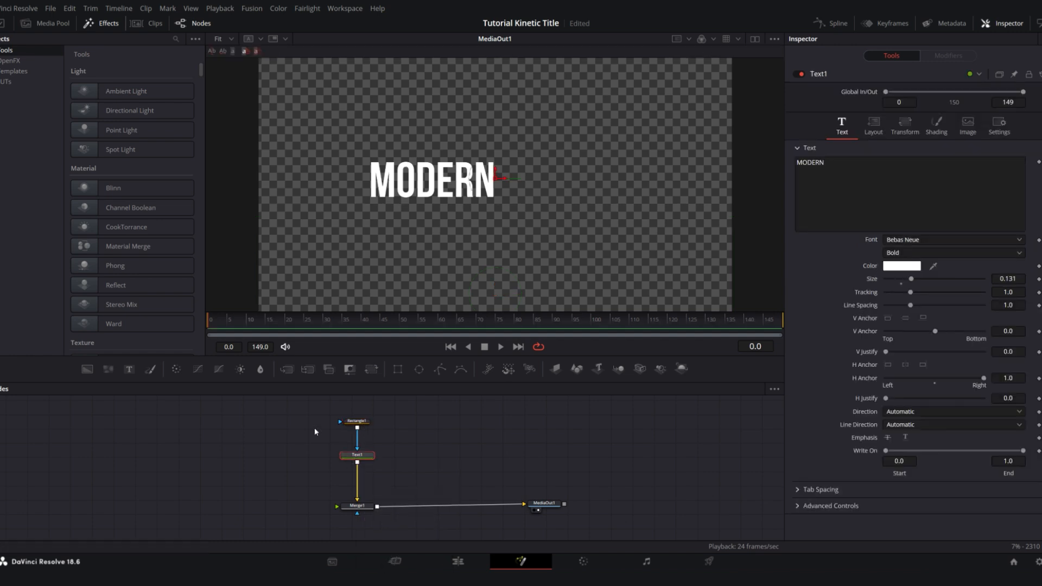
left_click(874, 128)
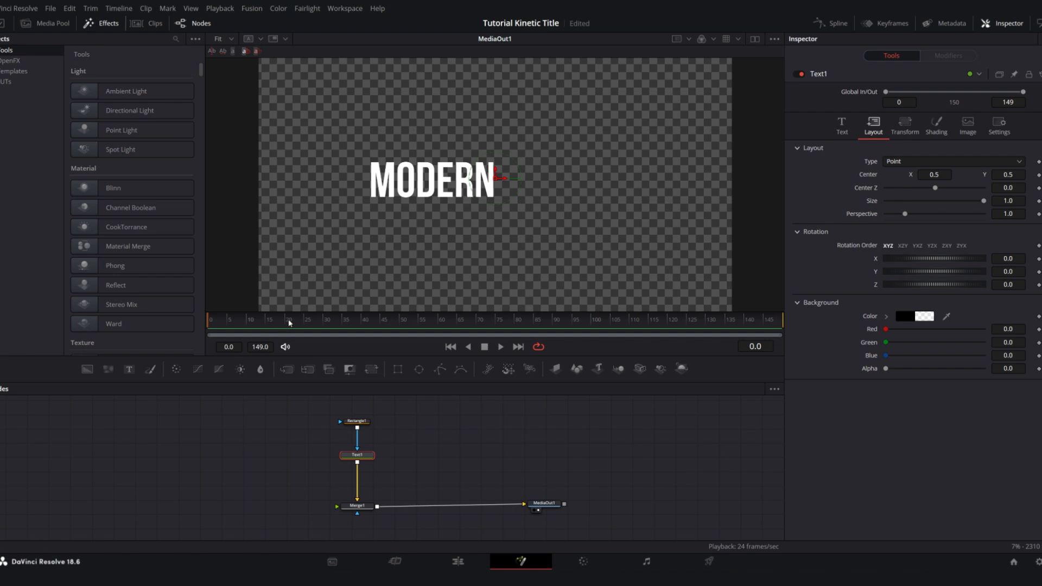
left_click(1039, 175)
left_click_drag(246, 331, 191, 330)
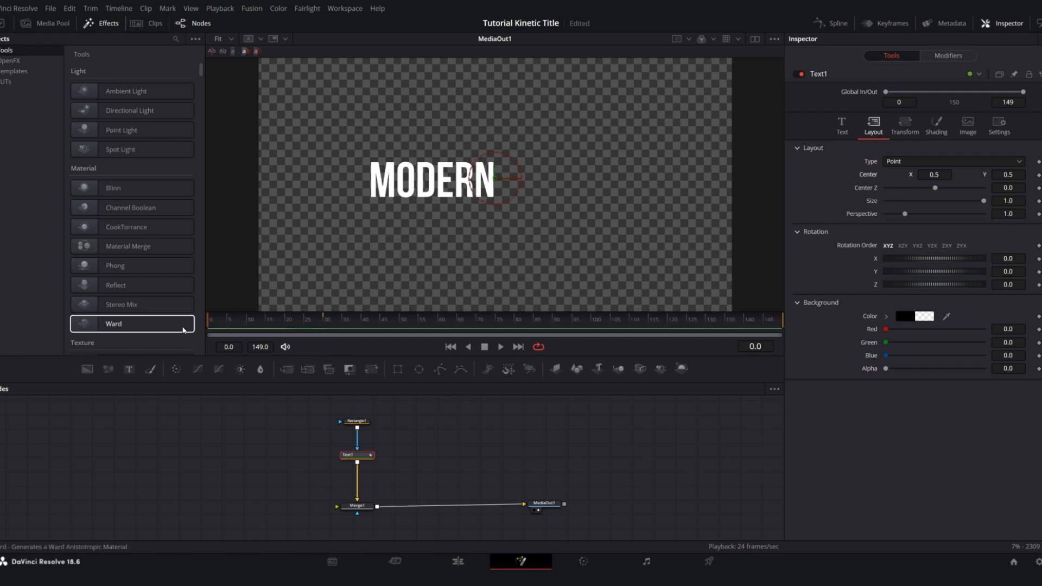
left_click_drag(1004, 173, 915, 174)
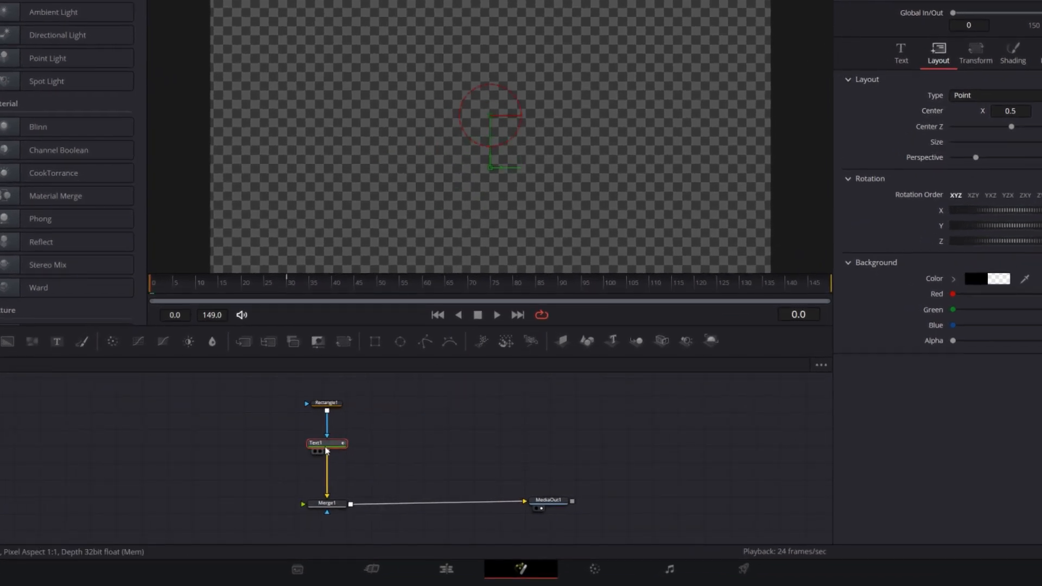
Display Text1's Displacement curve in an enlarged Spline editor and smooth its two keyframes
left_click(938, 1)
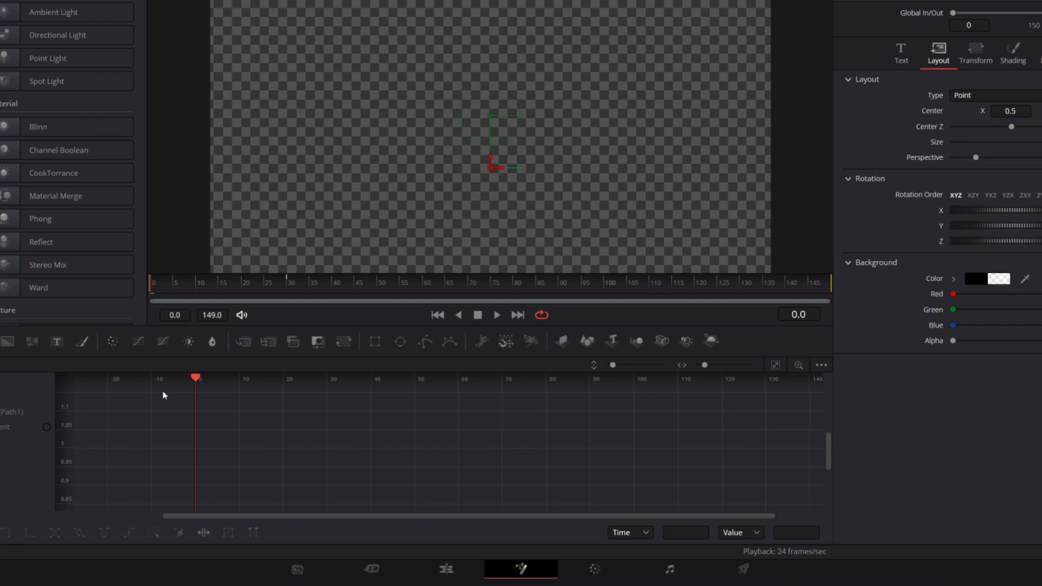
left_click(47, 427)
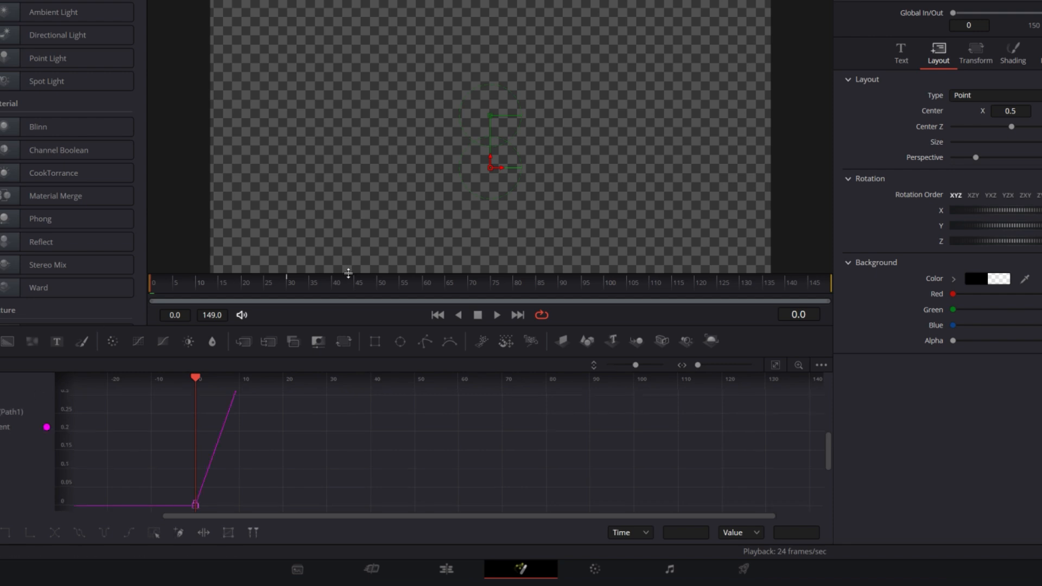
left_click_drag(348, 274, 348, 204)
left_click_drag(336, 363, 341, 438)
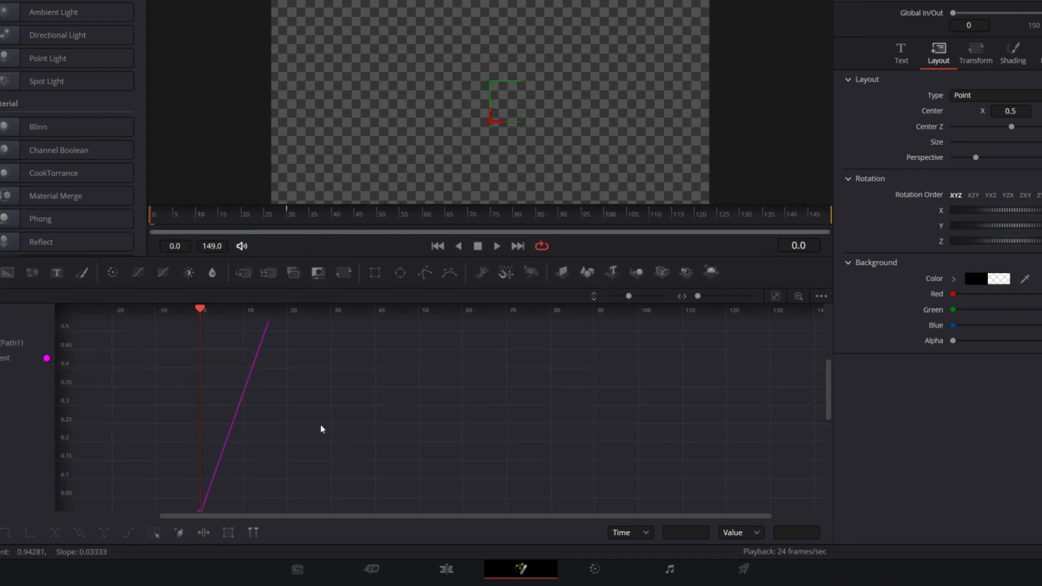
scroll(317, 428, "down", 2)
scroll(318, 432, "down", 2)
left_click_drag(340, 399, 285, 510)
scroll(334, 435, "down", 2)
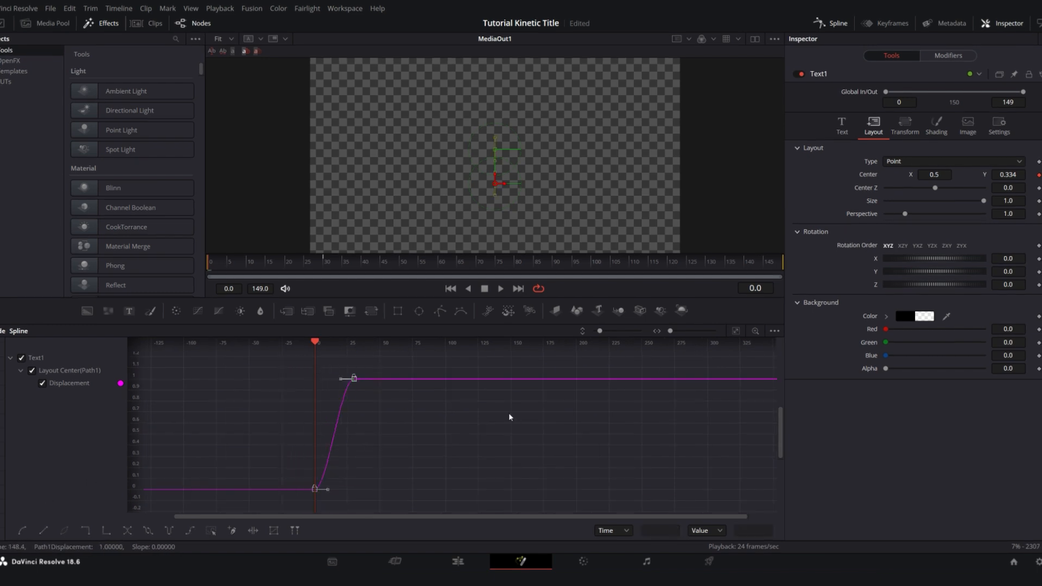
Set Ease In and Ease Out of the displacement keyframes to 94, then close the Spline editor and enlarge the viewer
key("t")
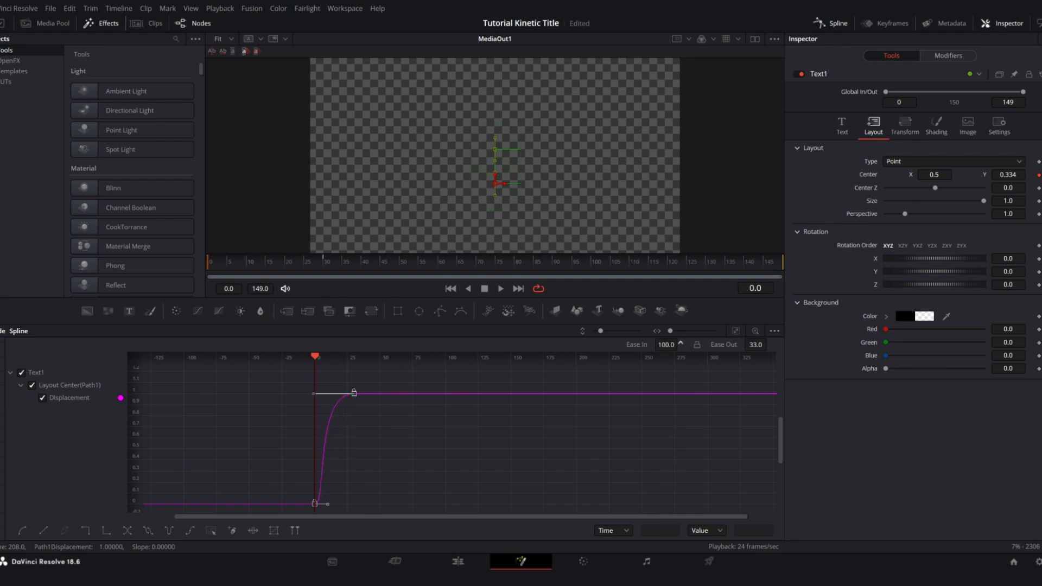
left_click_drag(680, 346, 718, 347)
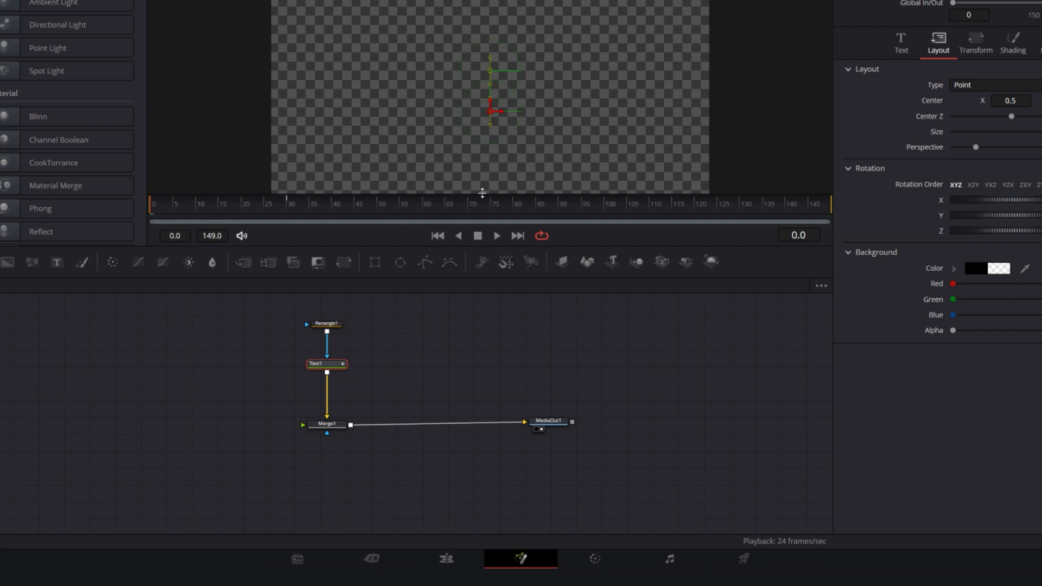
left_click_drag(482, 193, 460, 277)
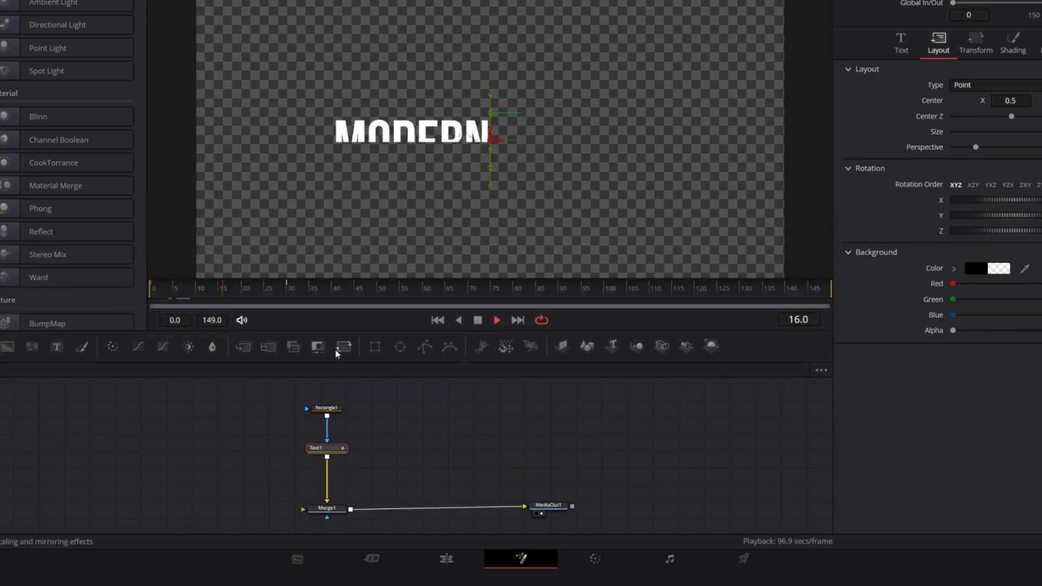
Play back the MODERN text's rise from the first frame to check the animation
left_click_drag(254, 286, 157, 305)
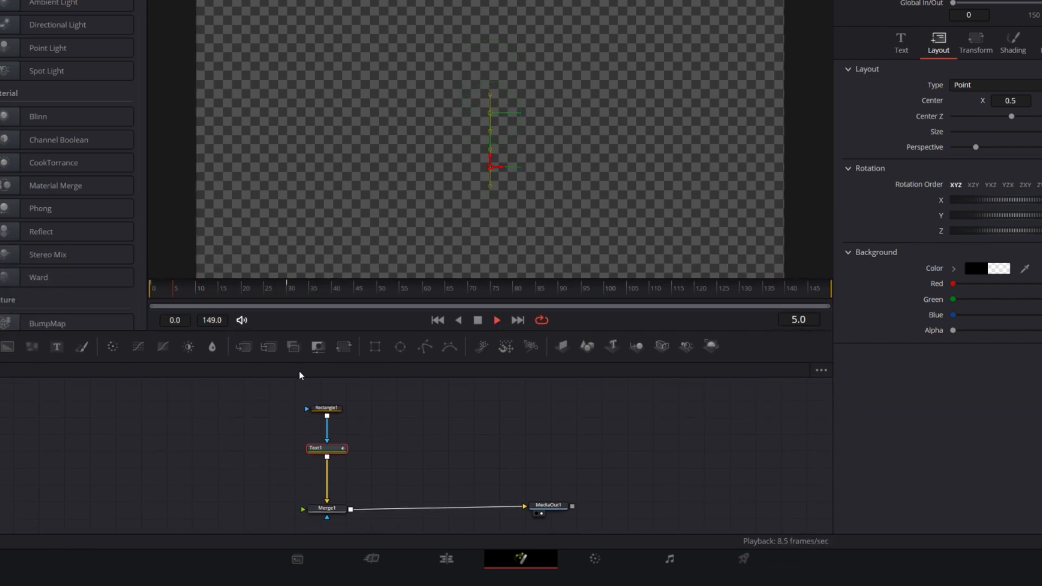
key("space")
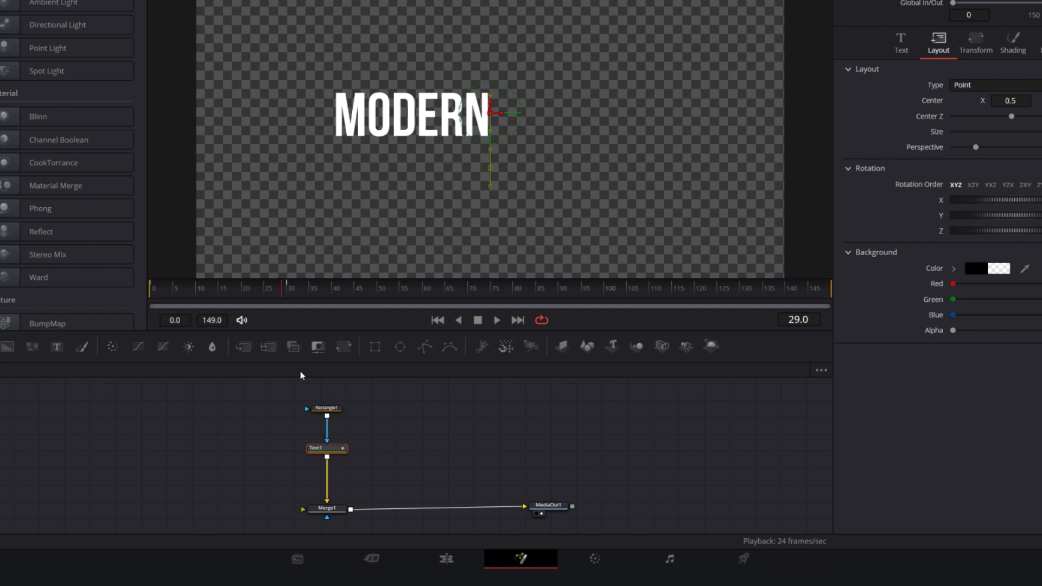
Move MediaOut1 farther along the node chain and add a second Merge node between Merge1 and MediaOut1
left_click_drag(554, 509, 616, 511)
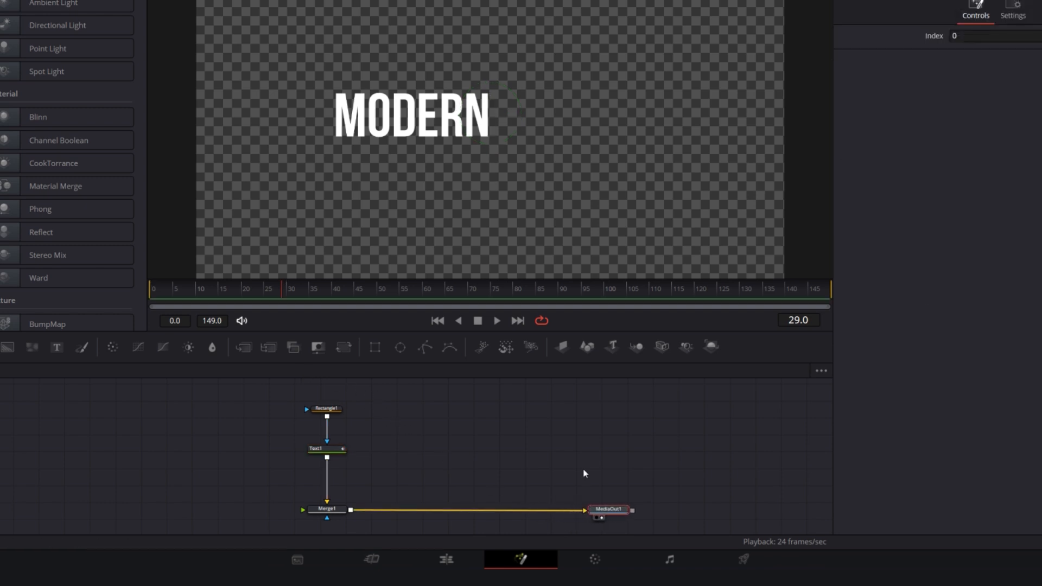
left_click_drag(584, 473, 529, 461)
left_click(274, 500)
key("shift+space")
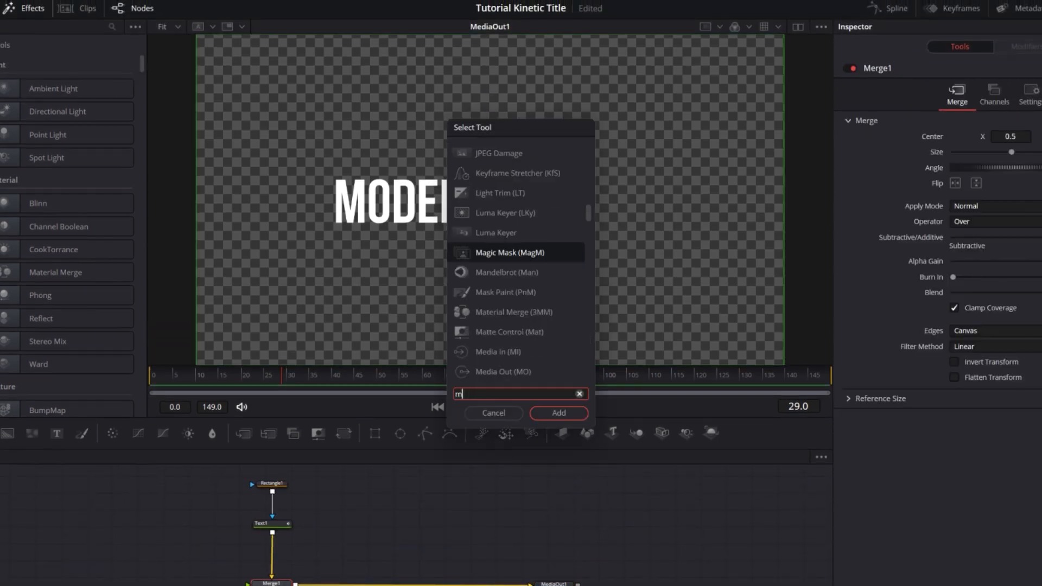
type("merg")
key("Return")
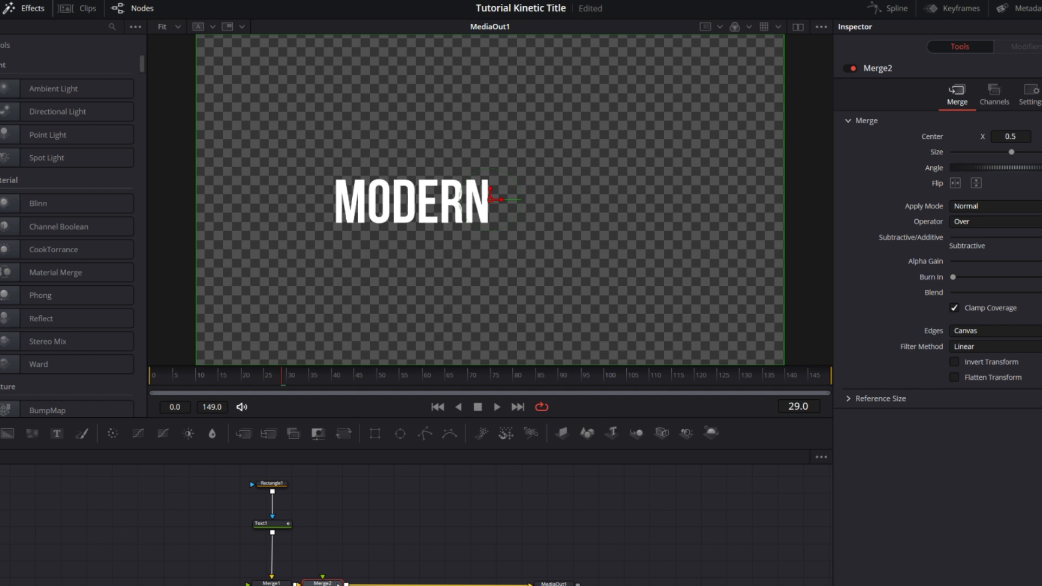
left_click_drag(338, 584, 376, 584)
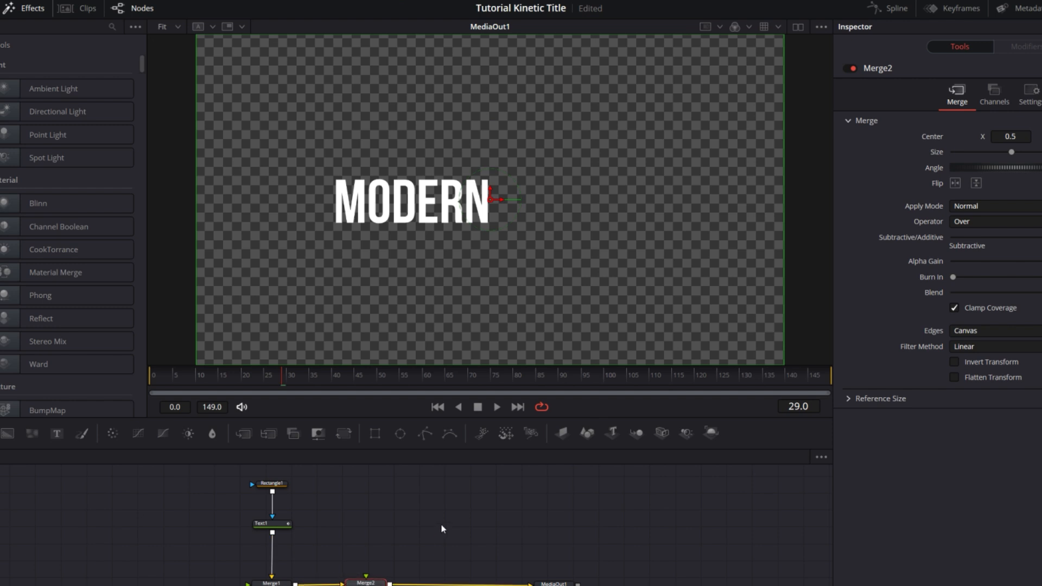
Add a Background node above Merge2 and connect it to Merge2's foreground input
mouse_move(439, 527)
left_mouse_down()
mouse_move(447, 530)
mouse_move(433, 534)
left_mouse_up()
left_click(357, 531)
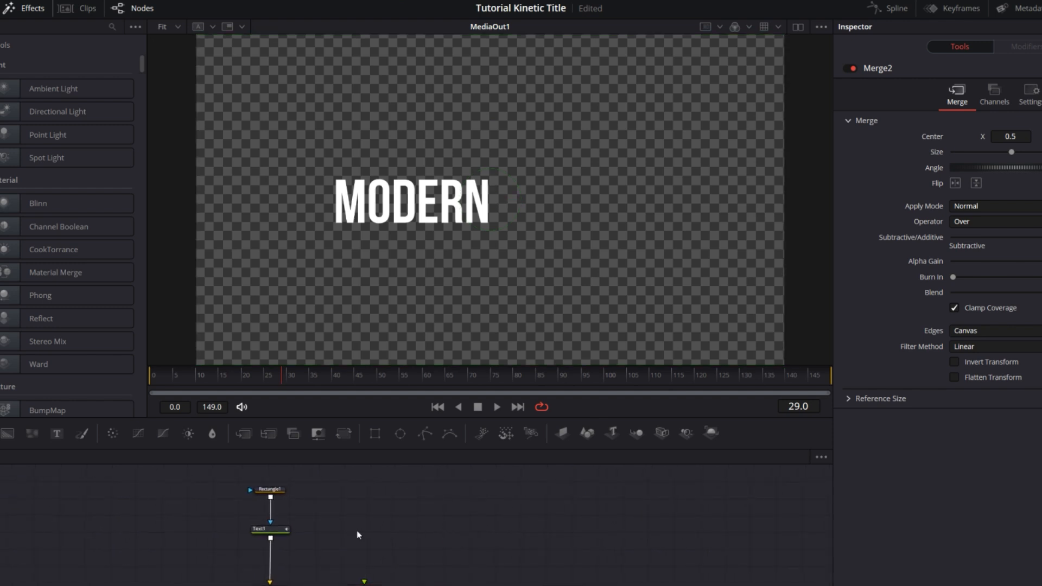
key("shift+space")
type("back")
key("Return")
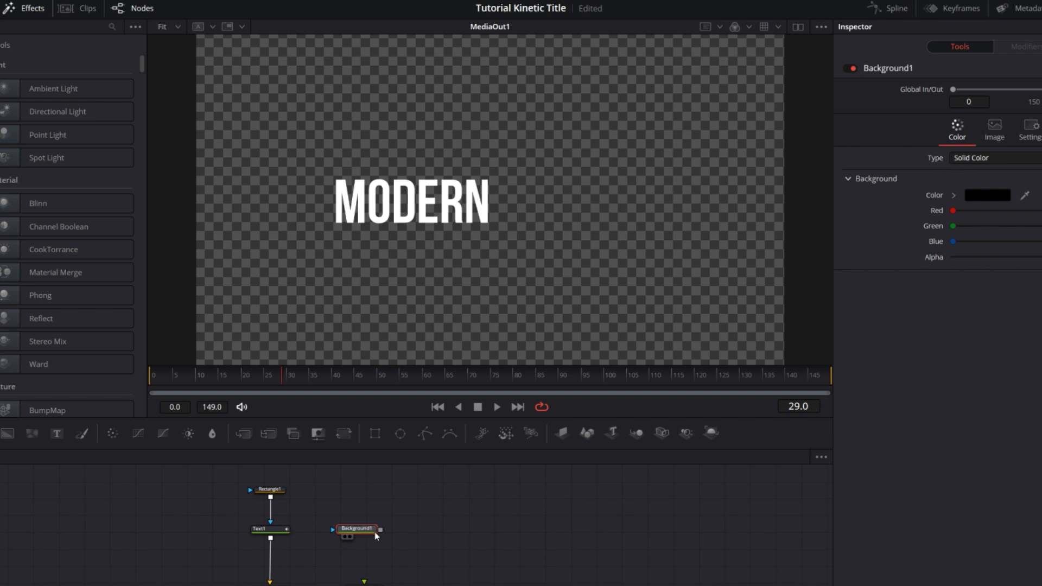
left_click_drag(375, 565, 371, 584)
left_click_drag(366, 530, 374, 529)
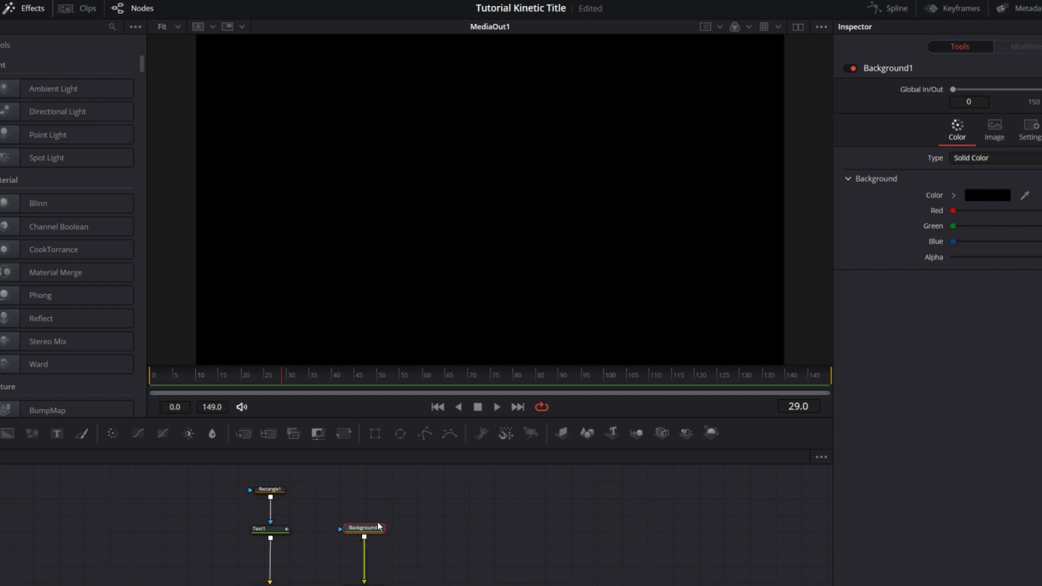
Mask Background1 with a new Rectangle node about 0.451 by 0.173, placed beside the MODERN text at X about 0.729
left_click_drag(411, 498, 370, 497)
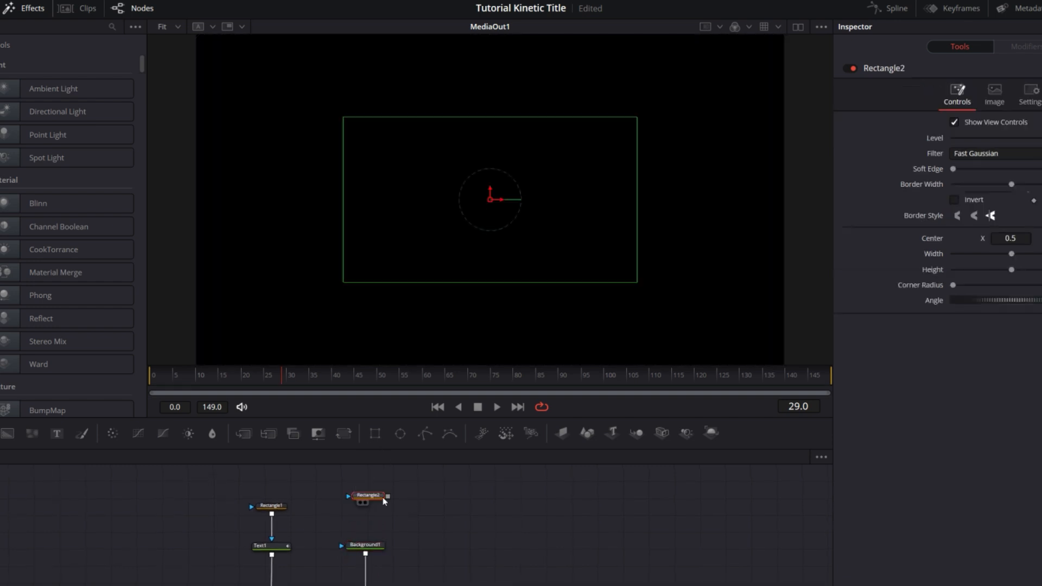
left_click_drag(373, 551, 376, 549)
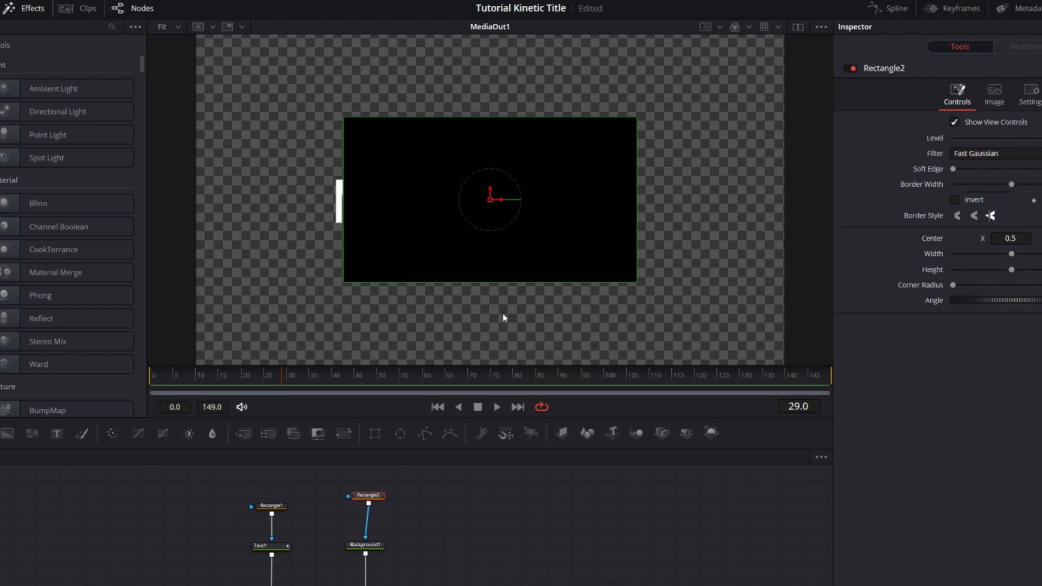
left_click_drag(526, 119, 520, 177)
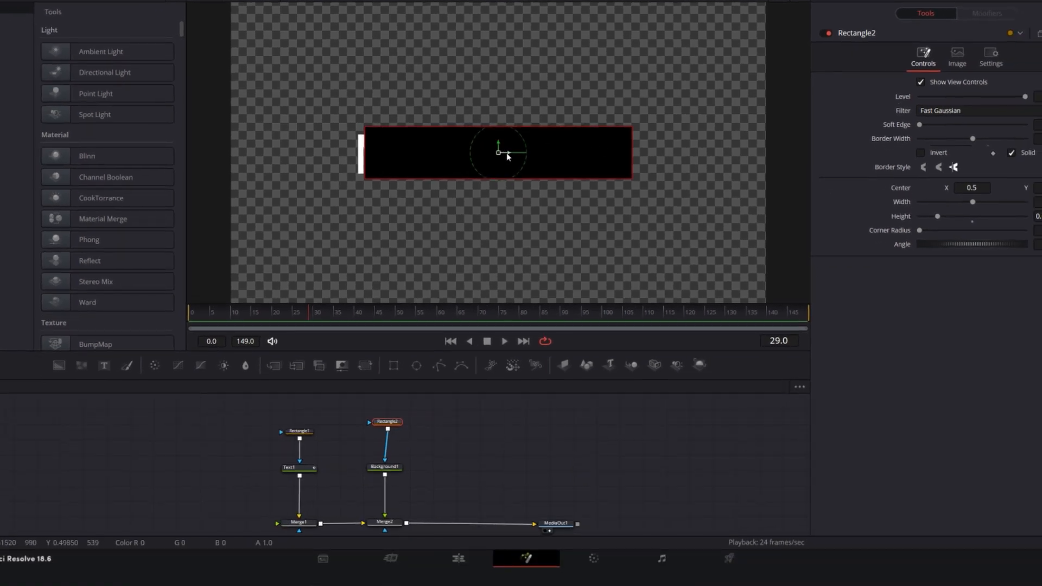
left_click_drag(507, 156, 644, 161)
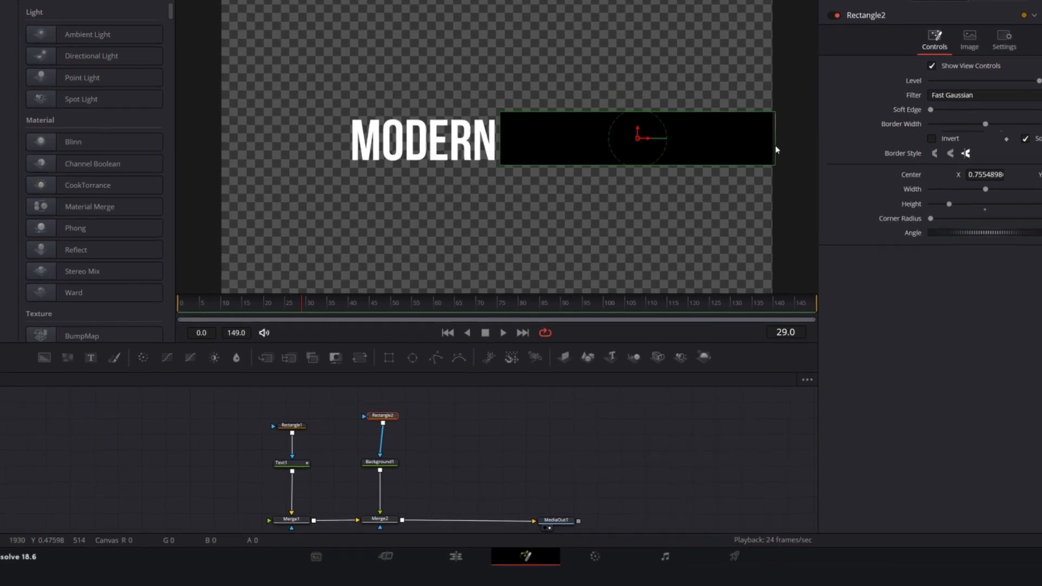
left_click_drag(769, 159, 756, 160)
left_click_drag(650, 54, 641, 81)
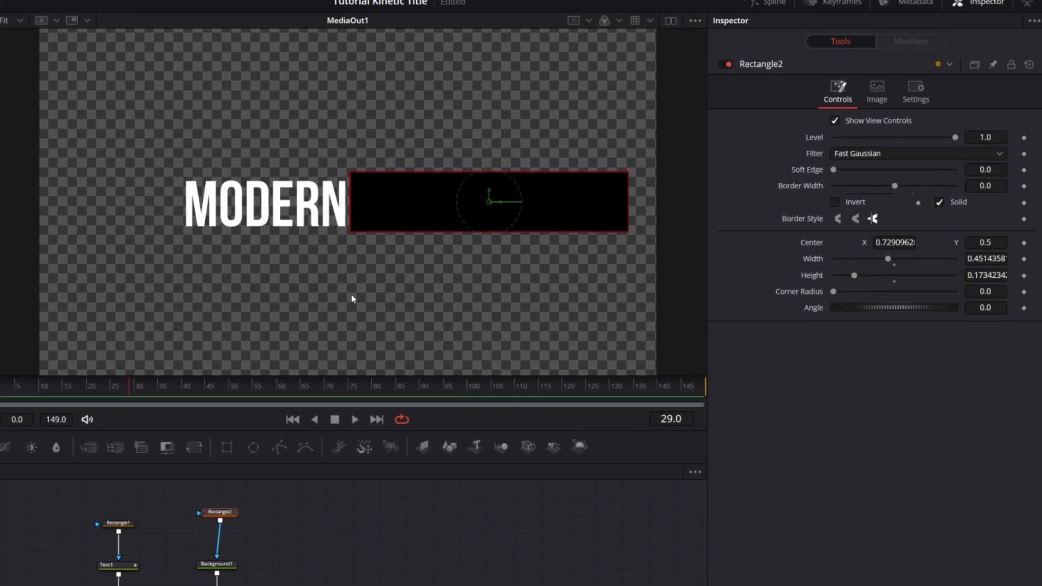
Show the center and safe-area guides in the viewer
right_click(494, 235)
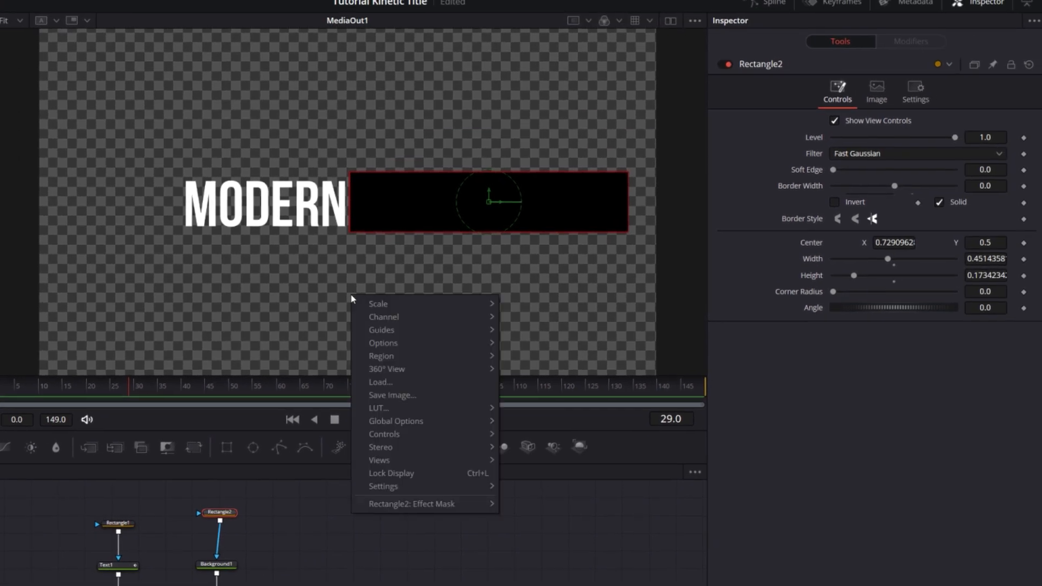
left_click(529, 327)
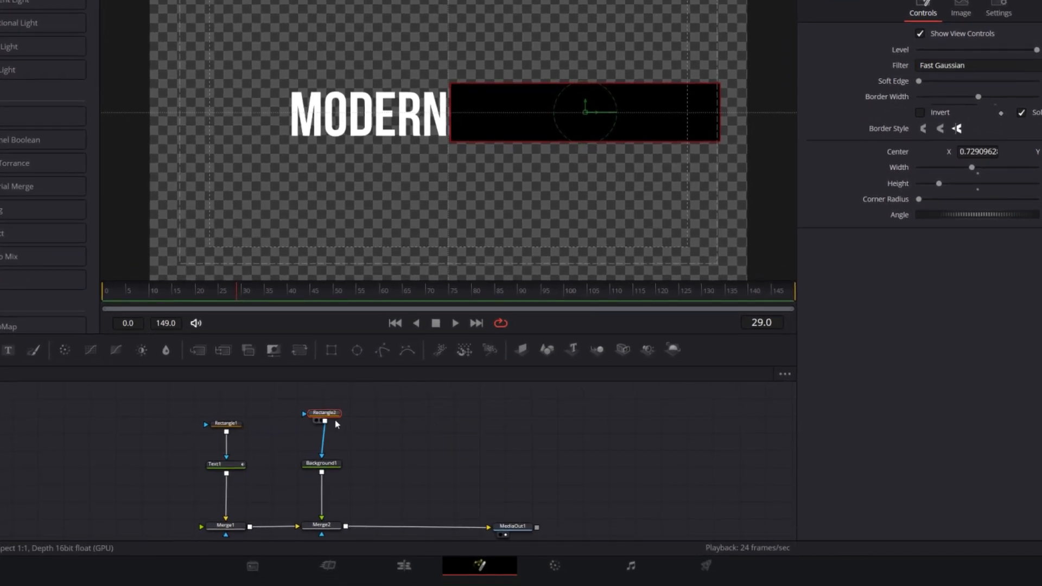
Move Rectangle2 and Background1 up to make room and insert a Transform node between Background1 and Merge2
left_click_drag(329, 413, 327, 398)
left_click_drag(331, 463, 330, 437)
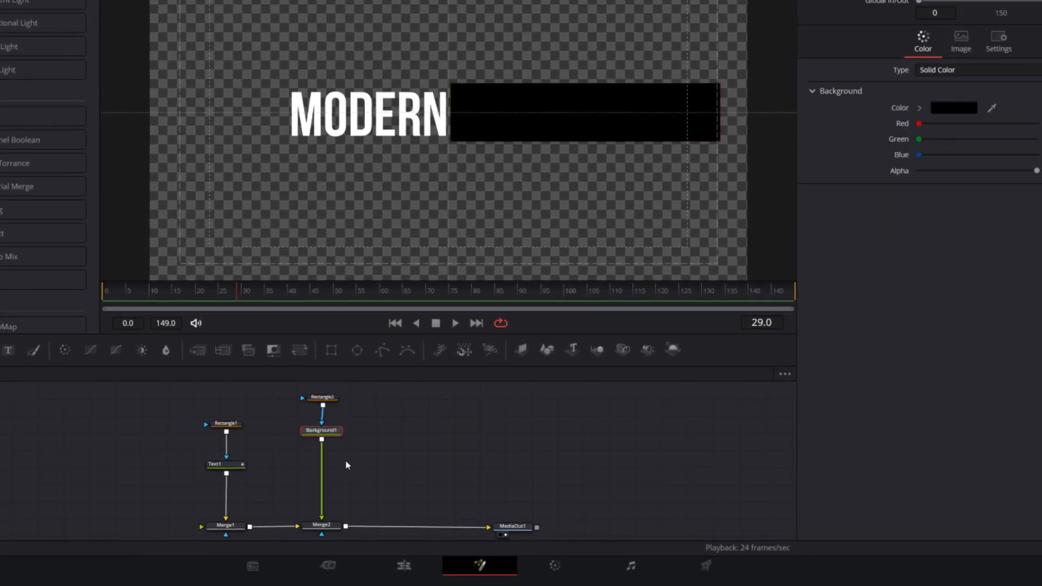
key("shift+space")
type("trans")
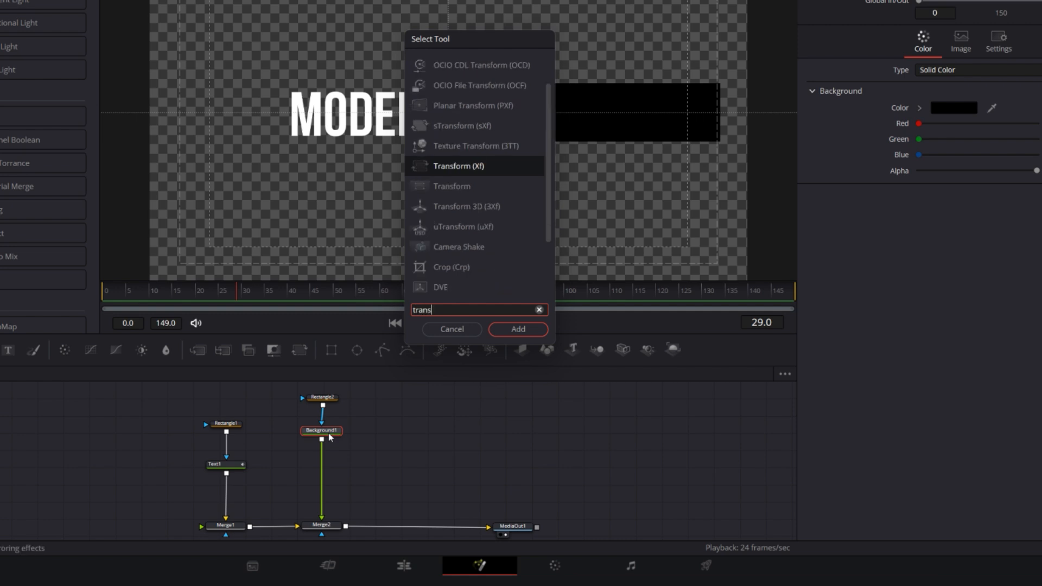
key("Return")
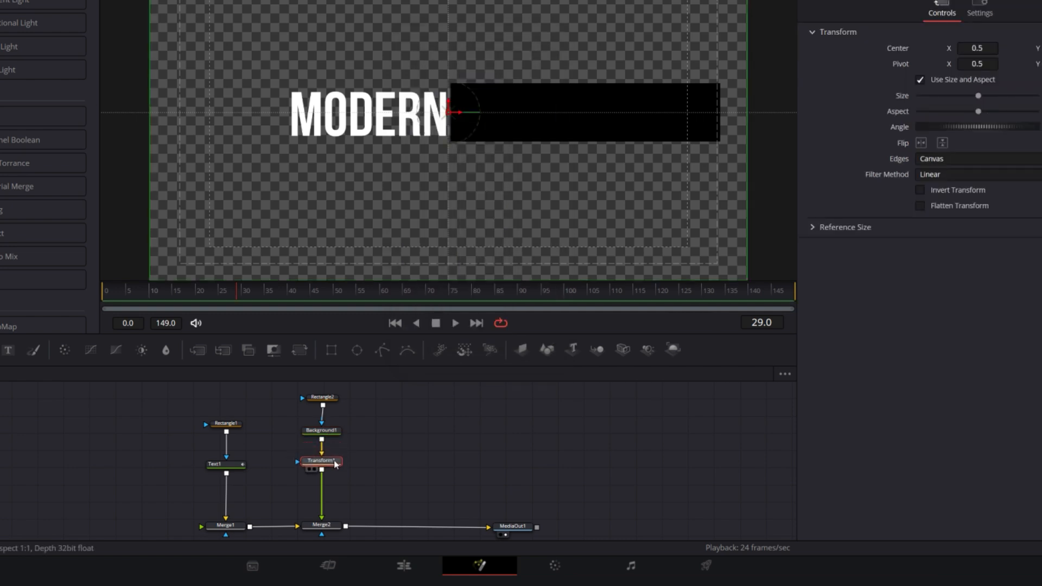
Set Transform1's pivot X to 0.504 so it sits on the black box's edge nearest the MODERN text
scroll(458, 99, "up", 3)
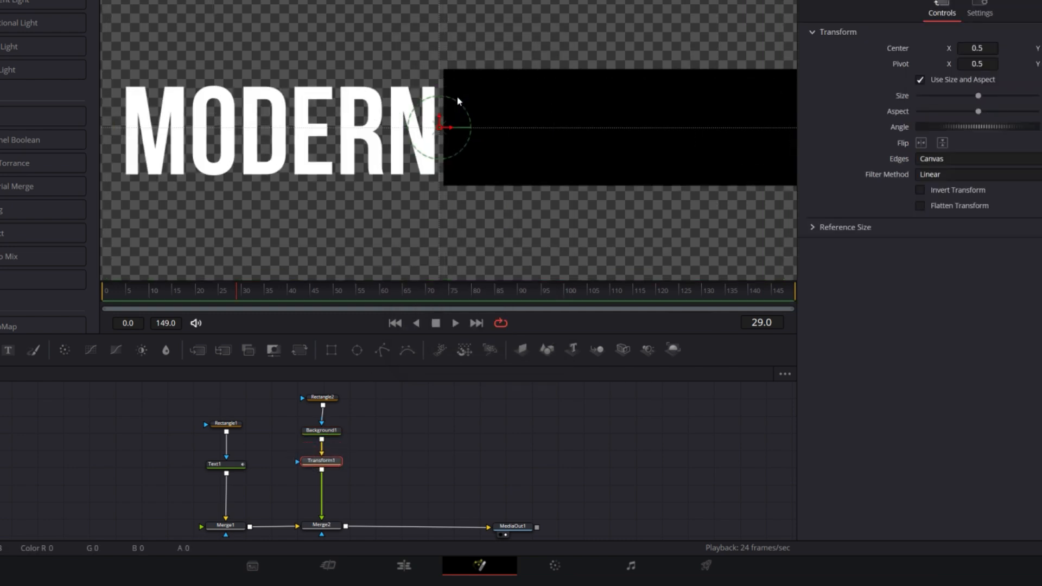
scroll(442, 122, "up", 1)
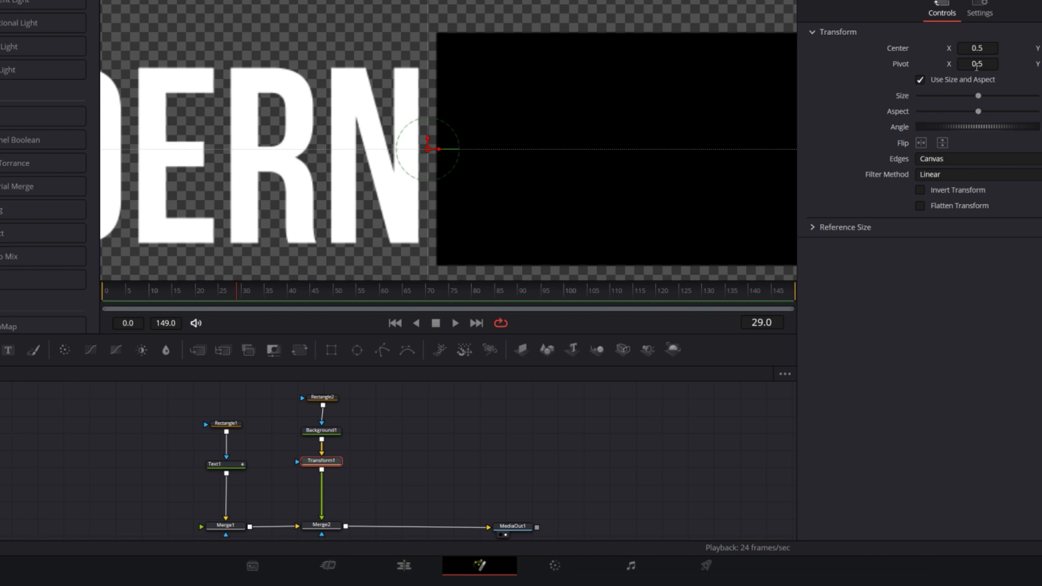
left_click_drag(978, 64, 982, 64)
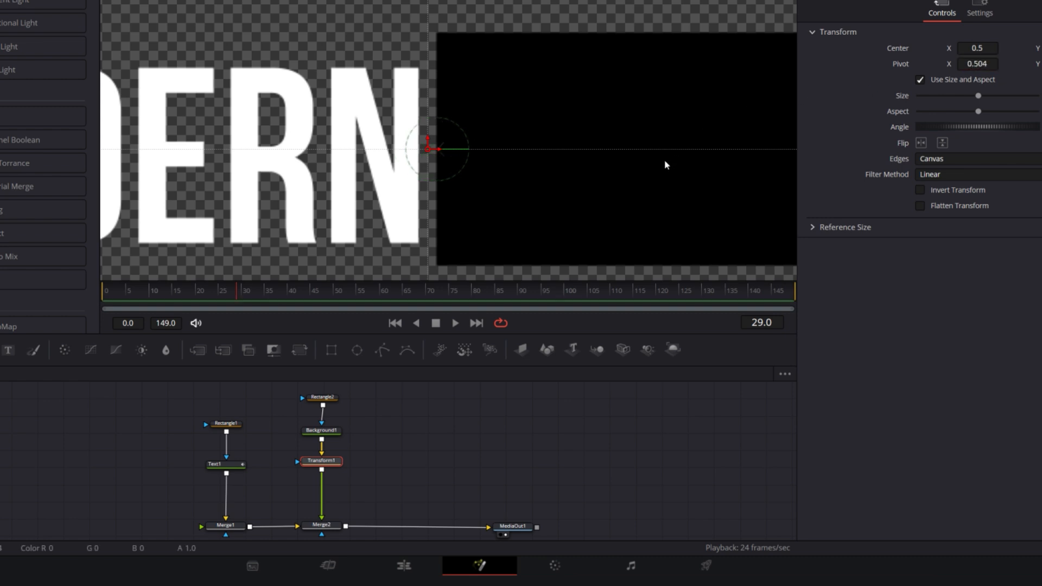
scroll(662, 164, "down", 3)
left_click_drag(657, 164, 487, 117)
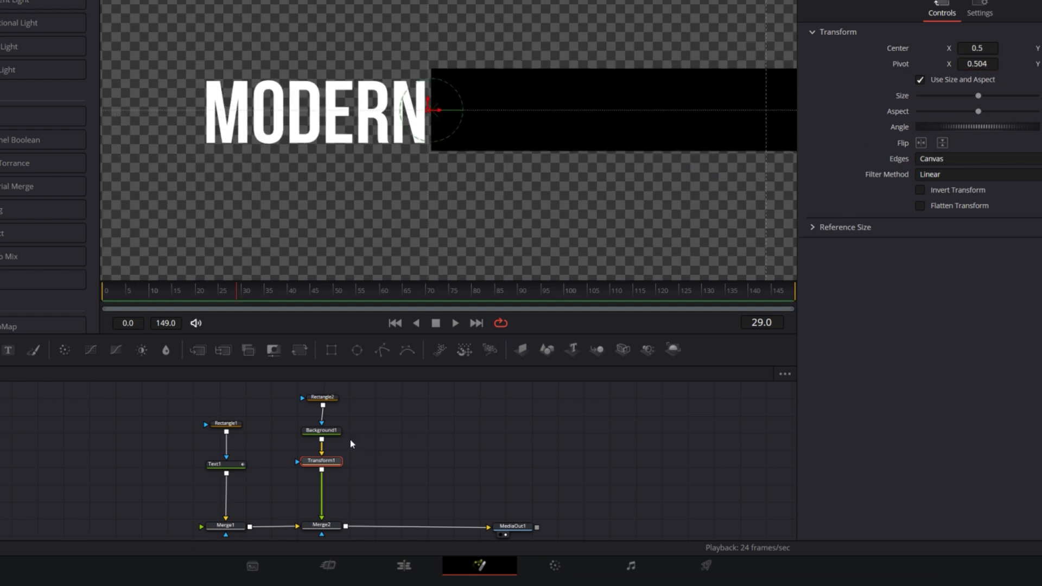
left_click(343, 491)
left_click(333, 464)
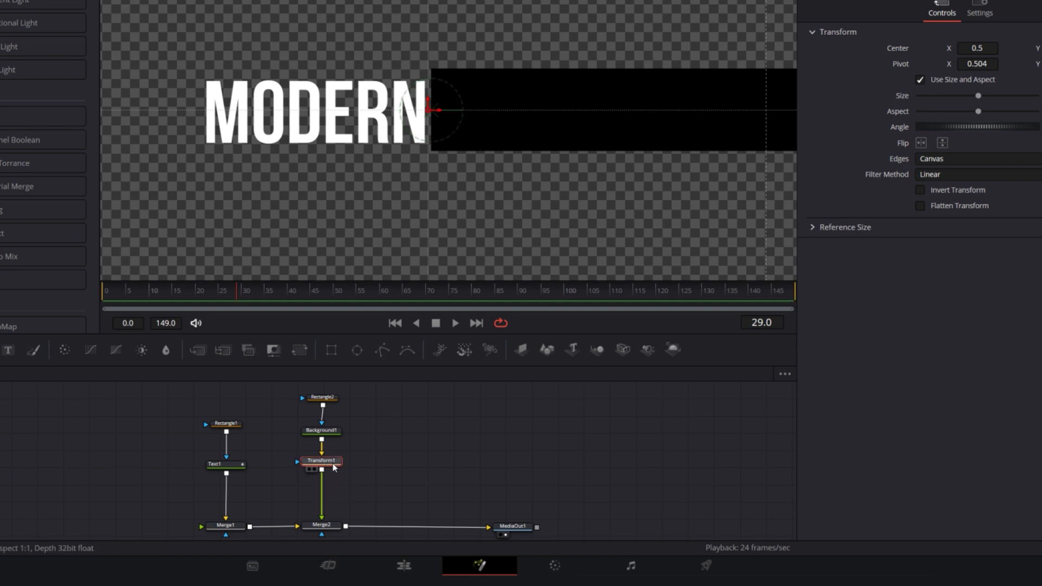
Duplicate the Transform1 node in the chain between Background1 and Merge2, spacing the two transforms apart
key("ctrl+c")
key("ctrl+v")
left_click_drag(330, 481, 329, 460)
Rename the Transform1 node directly below Background1 as Animation
left_click(329, 462)
key("F2")
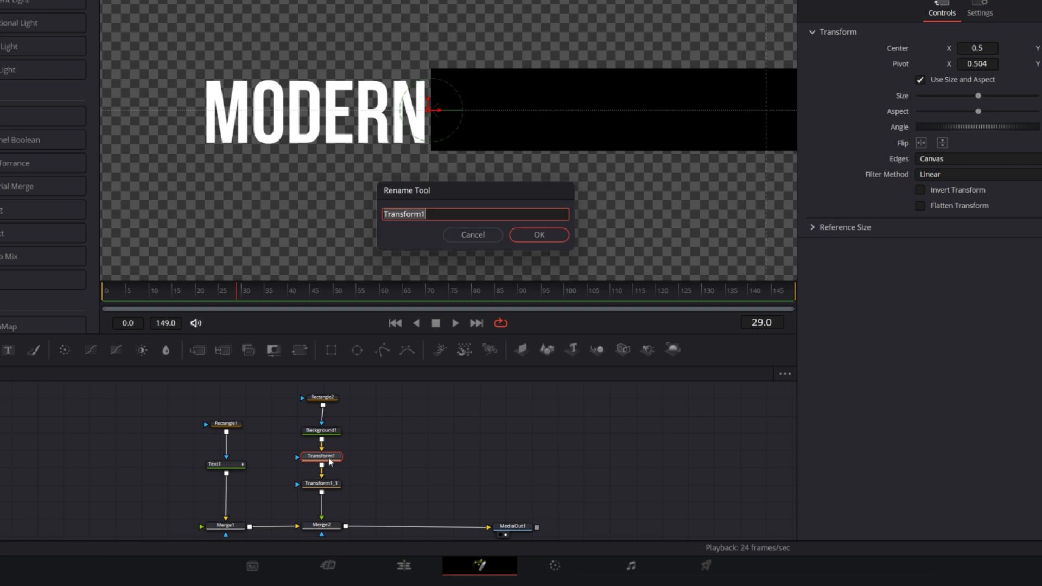
type("Animation")
key("Return")
Rename the duplicated transform node above Merge2 as Controls
left_click(324, 484)
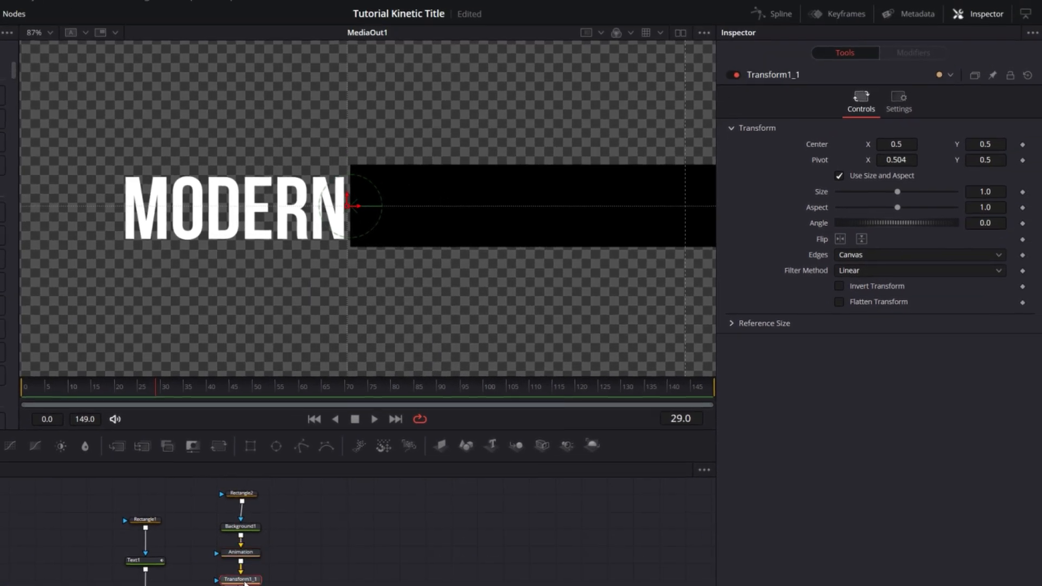
key("F2")
type("Co")
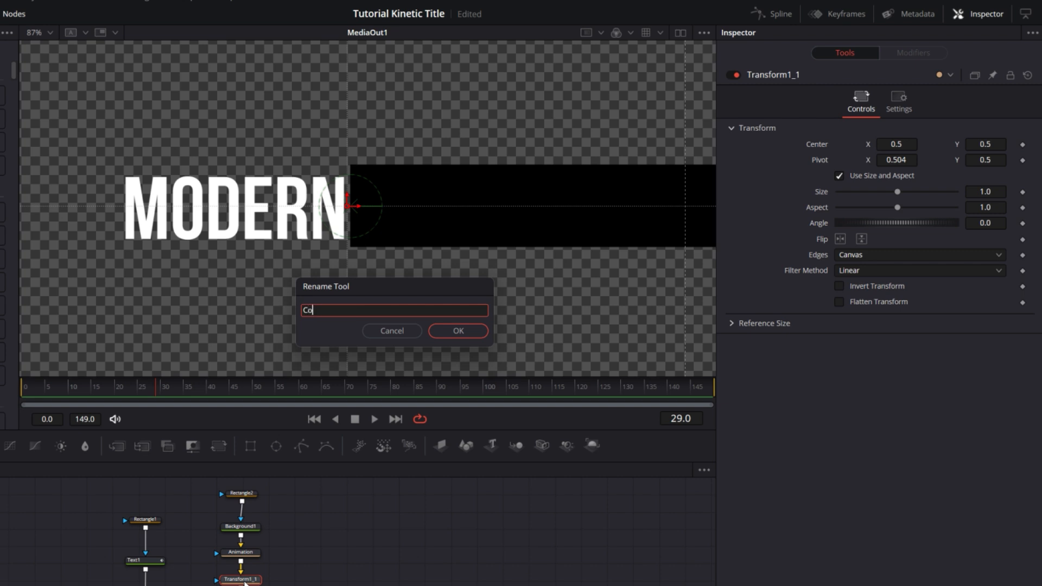
type("ntrcls")
key("Return")
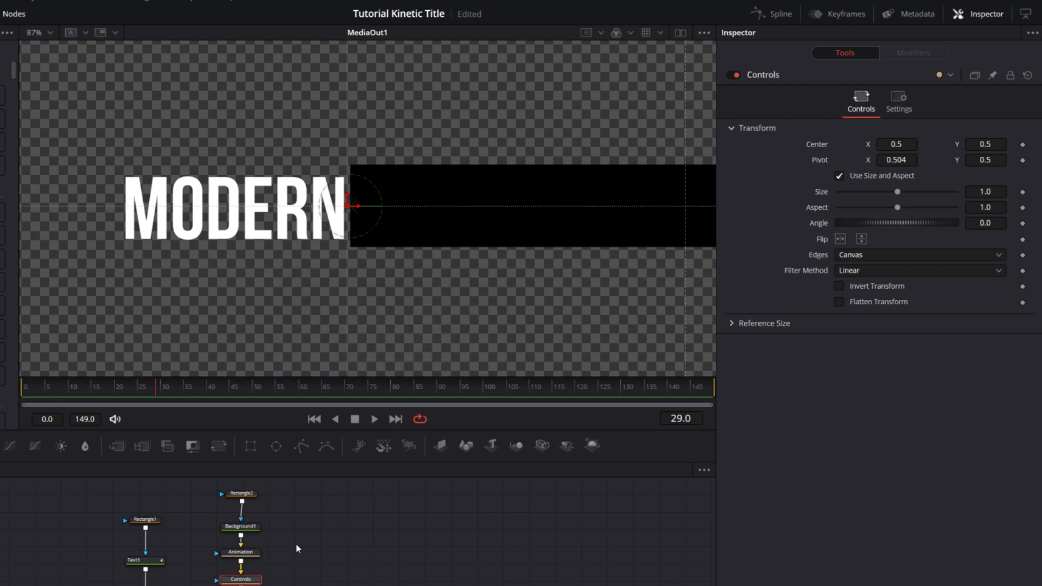
Turn off Use Size and Aspect on the Animation node and keyframe its X Size at 0 on frame 10
left_click(253, 554)
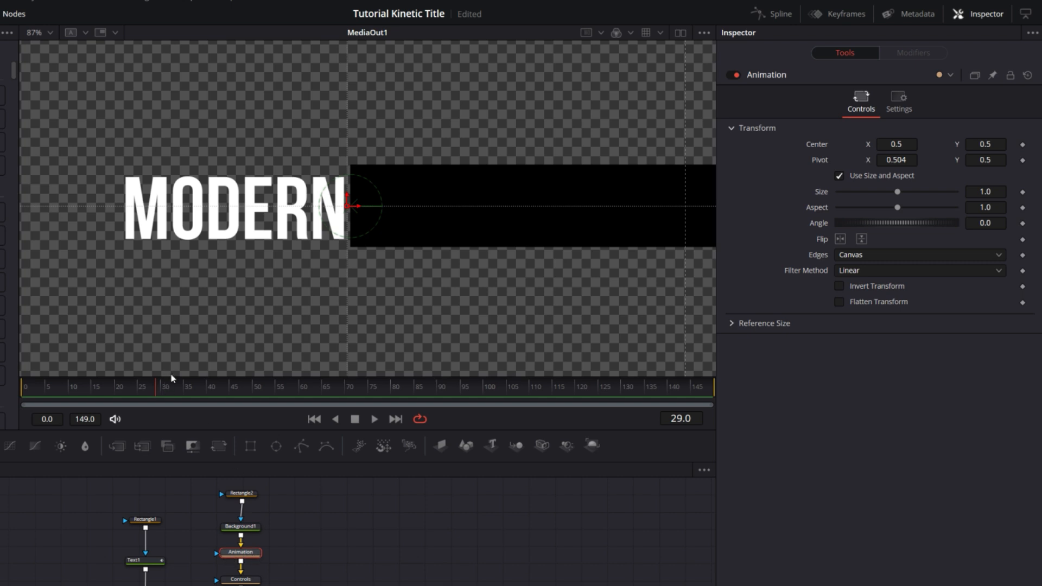
left_click_drag(144, 389, 74, 398)
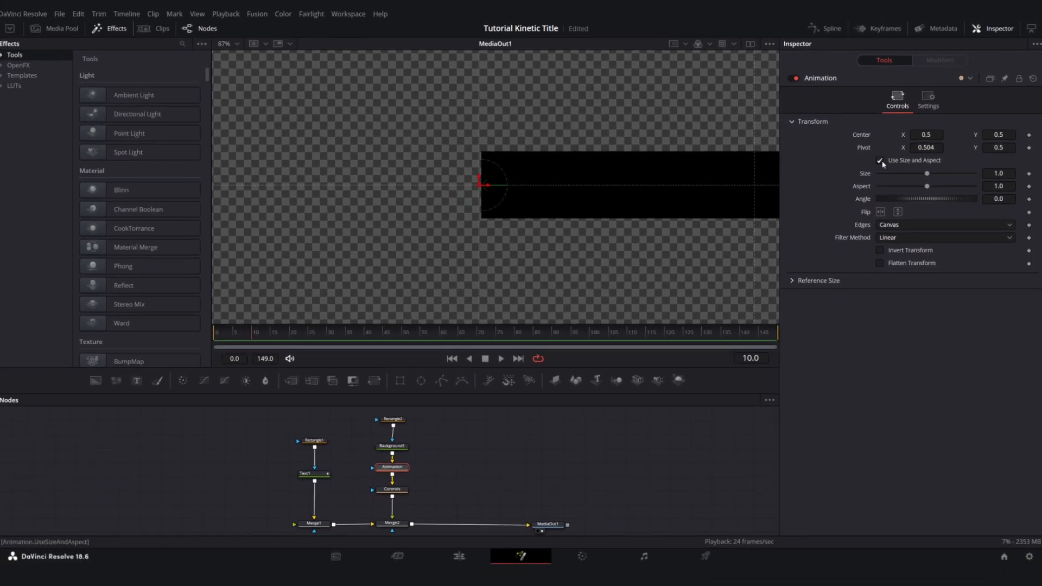
left_click(881, 161)
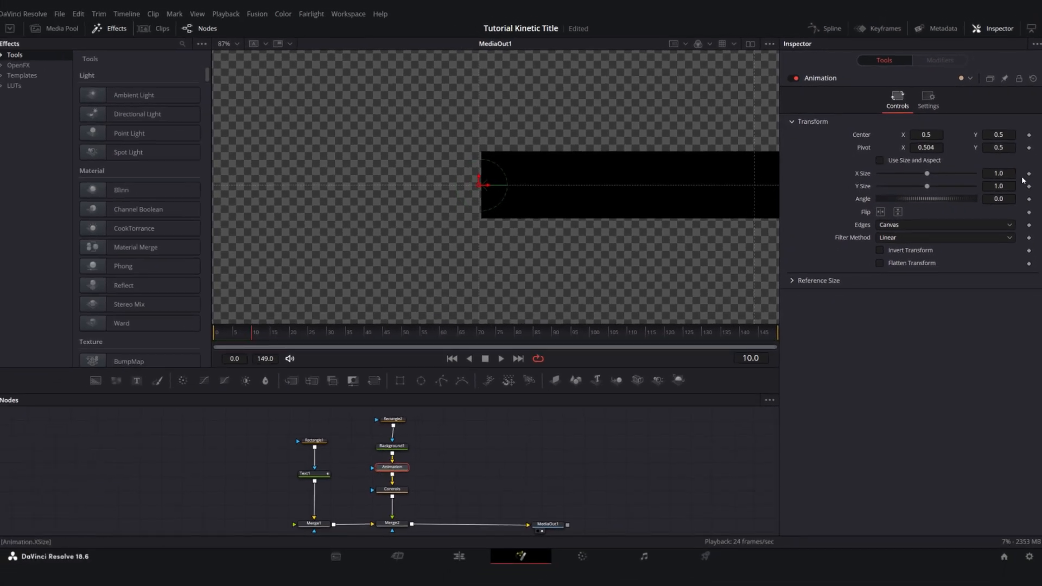
left_click_drag(927, 177, 879, 176)
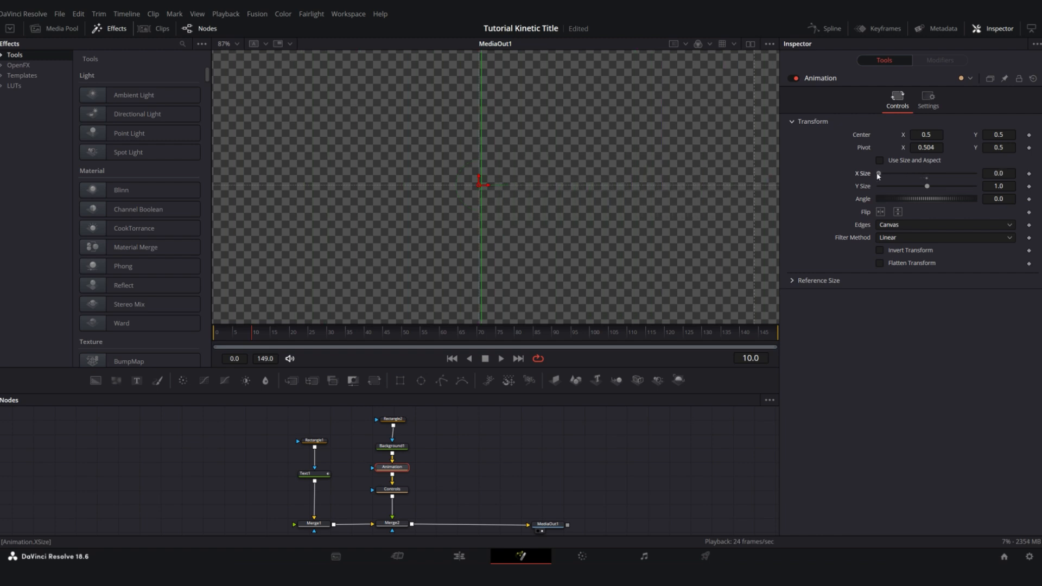
left_click(1030, 175)
Set the Animation node's X Size to 1 at frame 40 as the closing keyframe
left_click(365, 337)
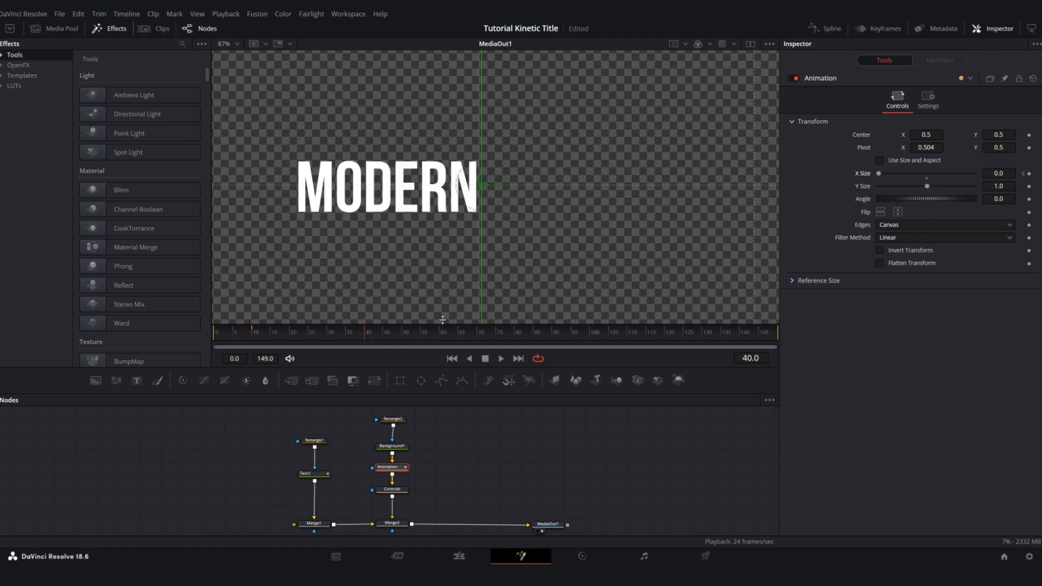
double_click(999, 175)
type("1")
key("Return")
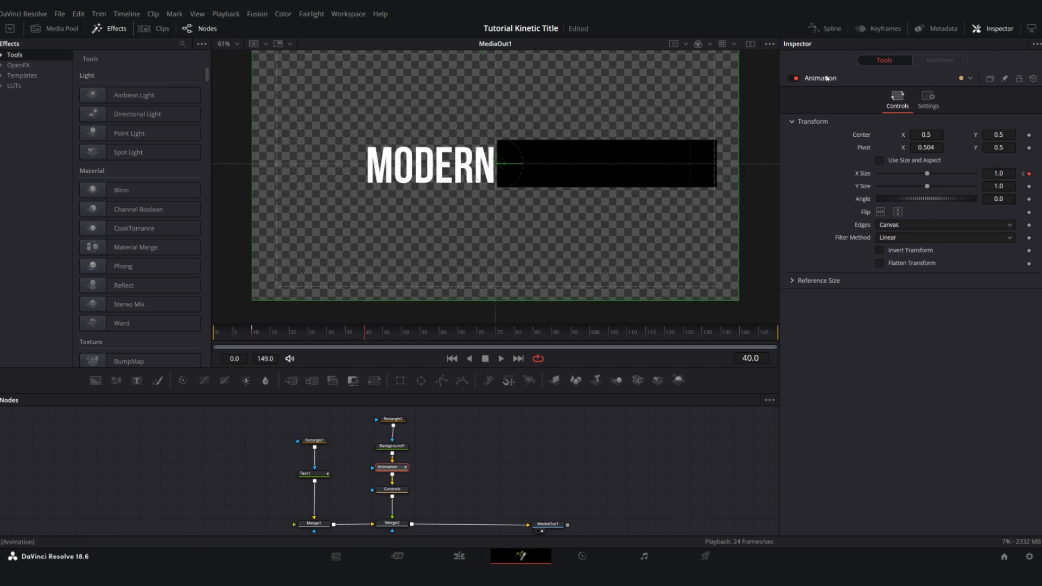
Smooth the Animation node's X Size keyframes in the Spline editor and set their ease in and ease out to 94
left_click(824, 29)
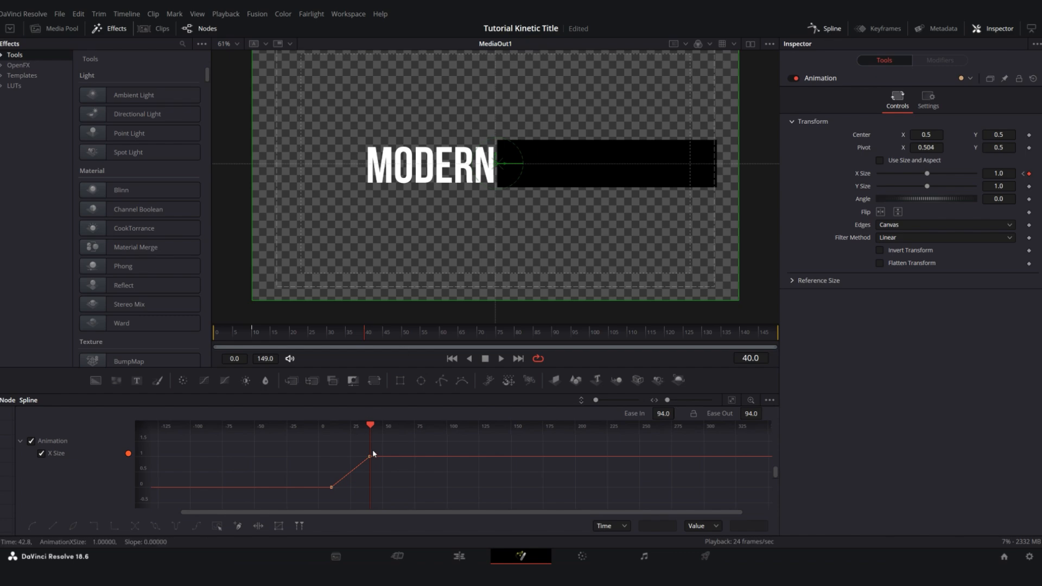
left_click_drag(390, 449, 317, 499)
key("shift+s")
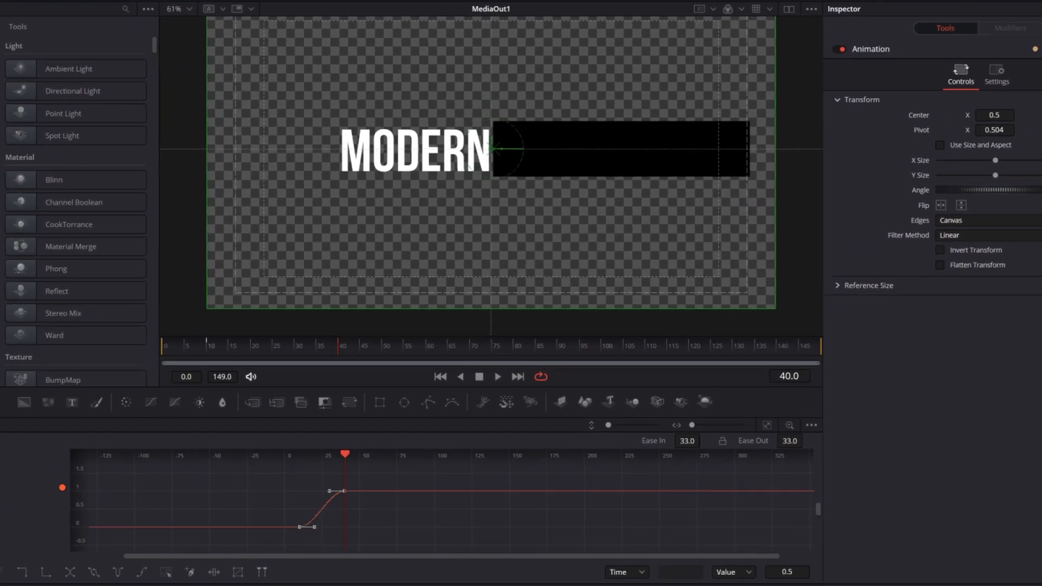
left_click_drag(694, 443, 782, 414)
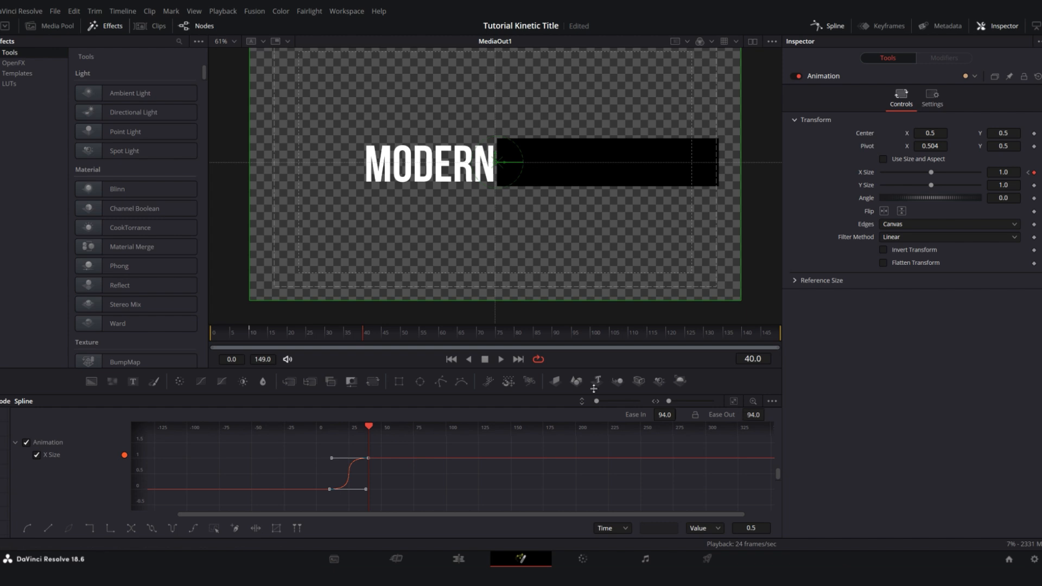
left_click(833, 27)
Play the composition from its opening frames to check the timing of the box reveal
left_click_drag(349, 337, 210, 340)
key("space")
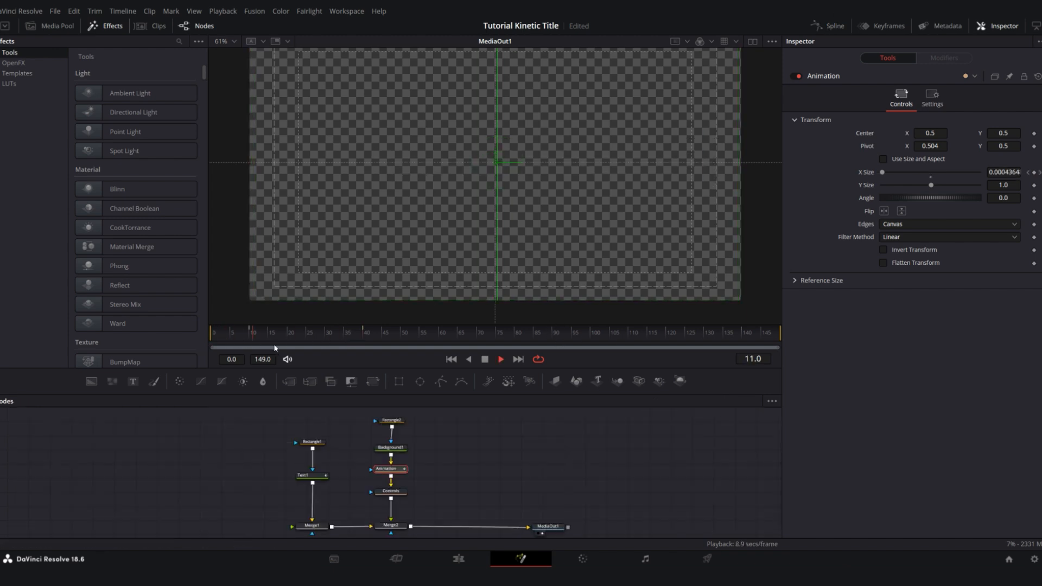
left_click(225, 335)
key("space")
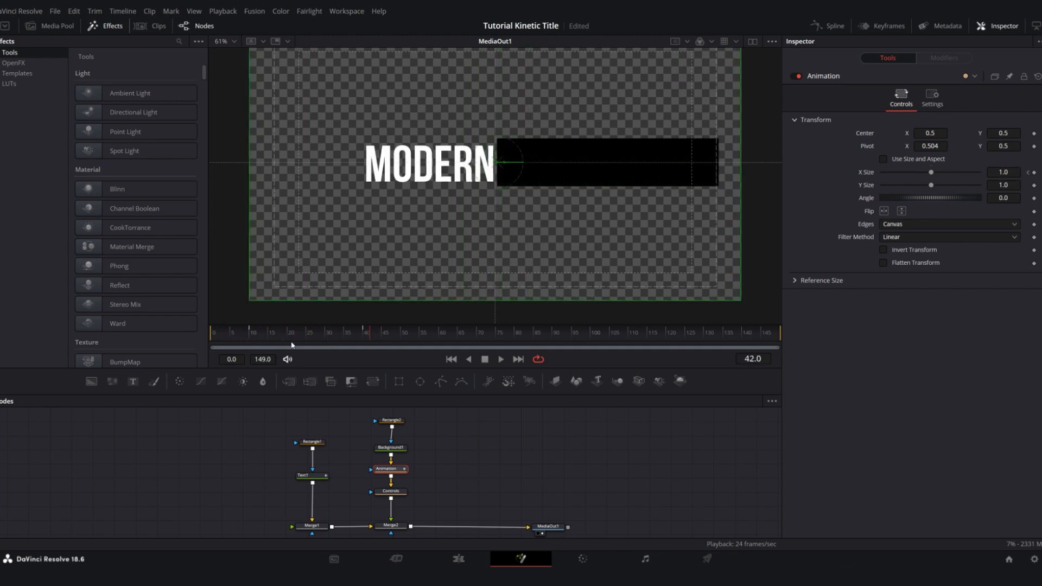
Shift both X Size keyframes of the Animation node 10 frames later, to frames 20 and 50
left_click(839, 26)
left_click_drag(392, 448, 299, 506)
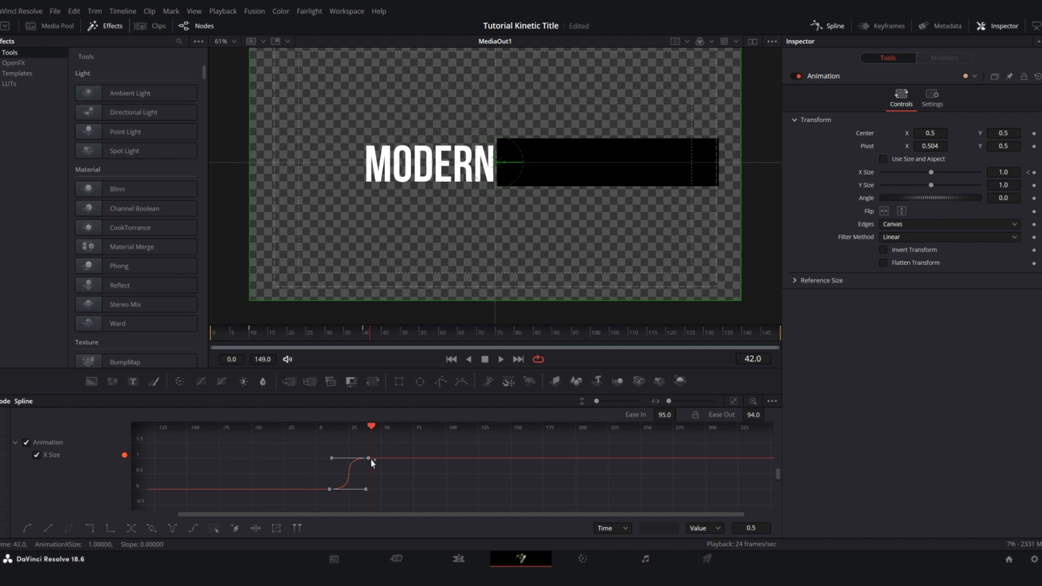
left_click_drag(368, 461, 381, 461)
left_click(830, 28)
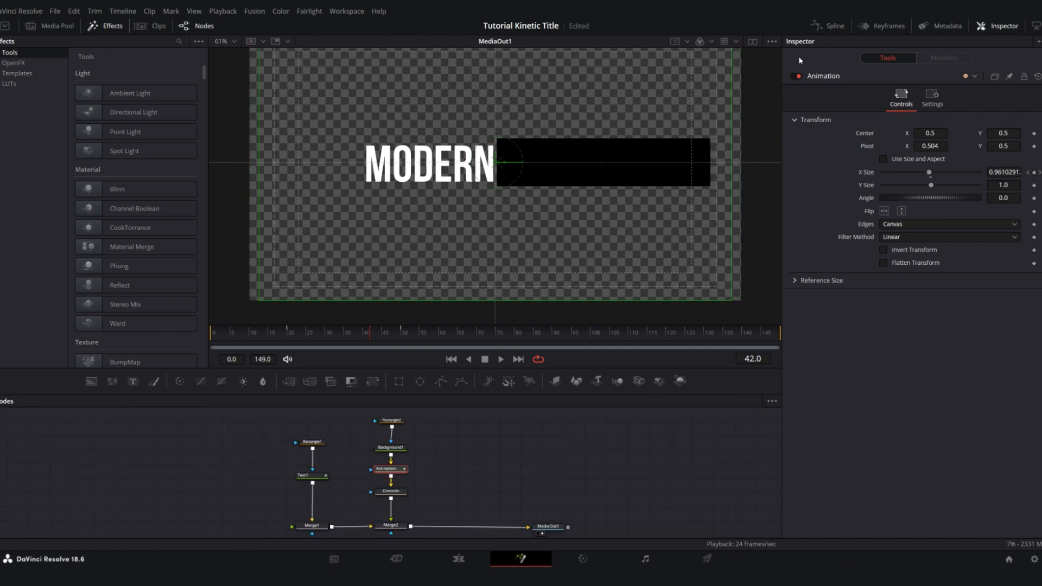
Play back the title to check the delayed box animation against the MODERN text
left_click_drag(350, 336, 242, 326)
key("space")
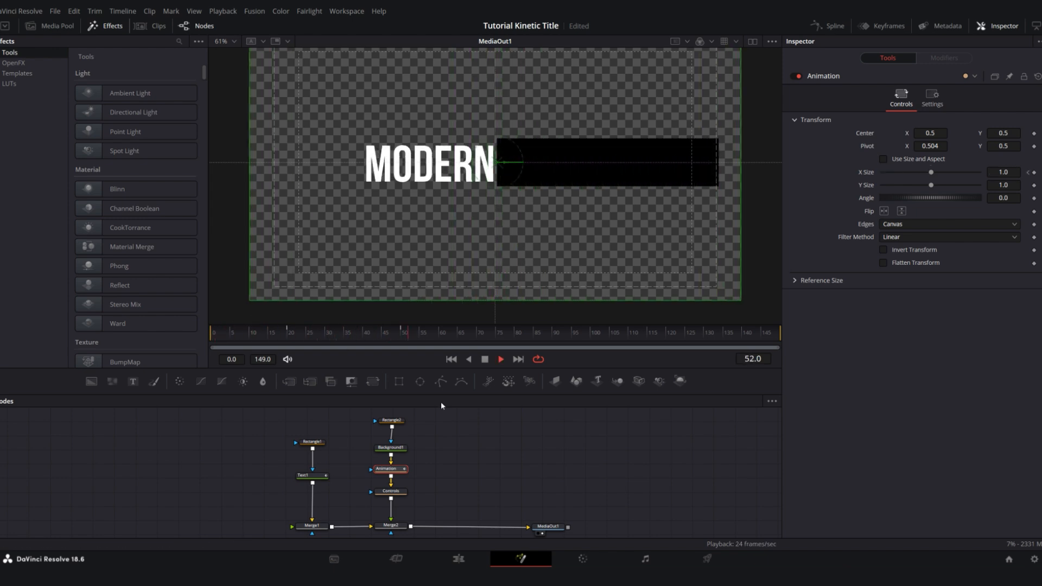
left_click(467, 432)
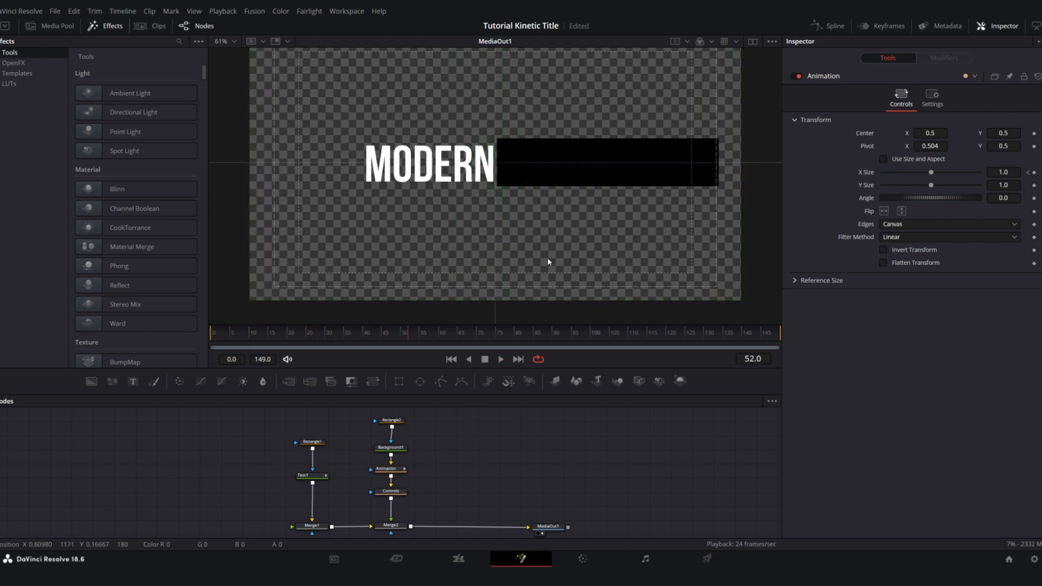
Turn off Use Size and Aspect on the Controls node so its X and Y sizes are separate
left_click(398, 494)
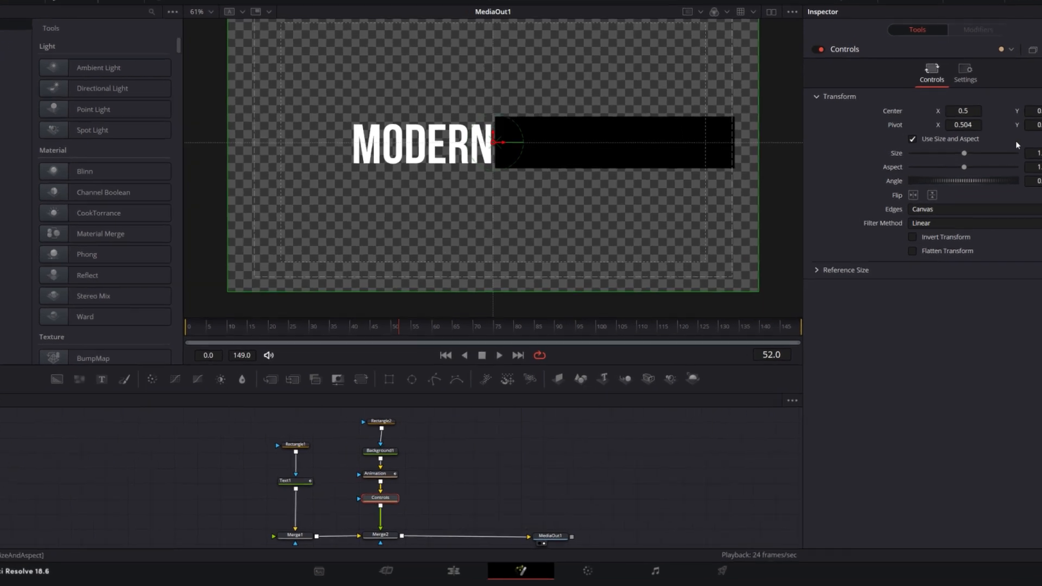
left_click(883, 159)
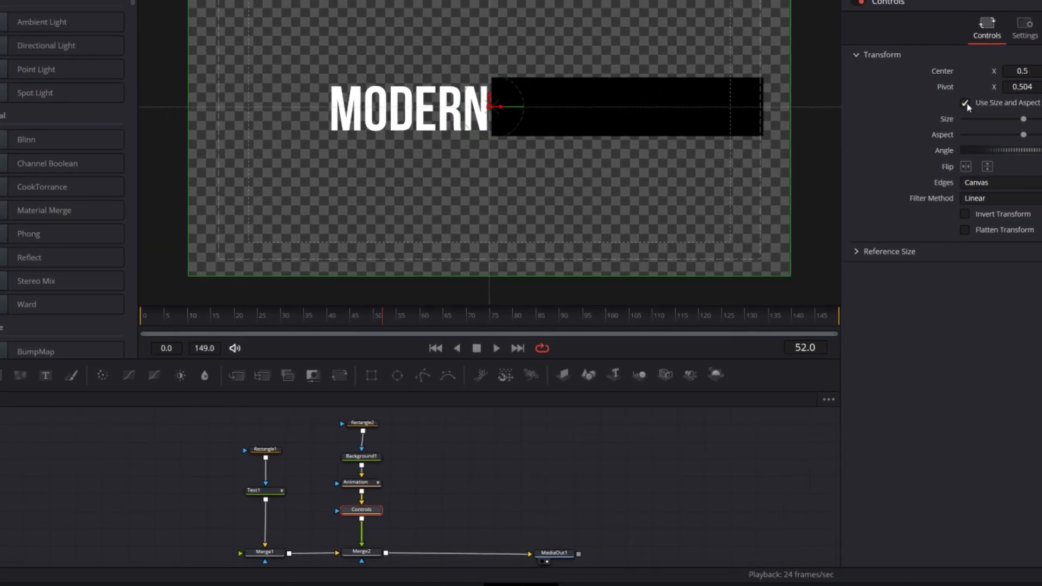
left_click(966, 104)
Try narrowing the black box to about half its width with the Controls node's X Size and play the animation
left_click_drag(1024, 120, 991, 121)
left_click(214, 313)
key("space")
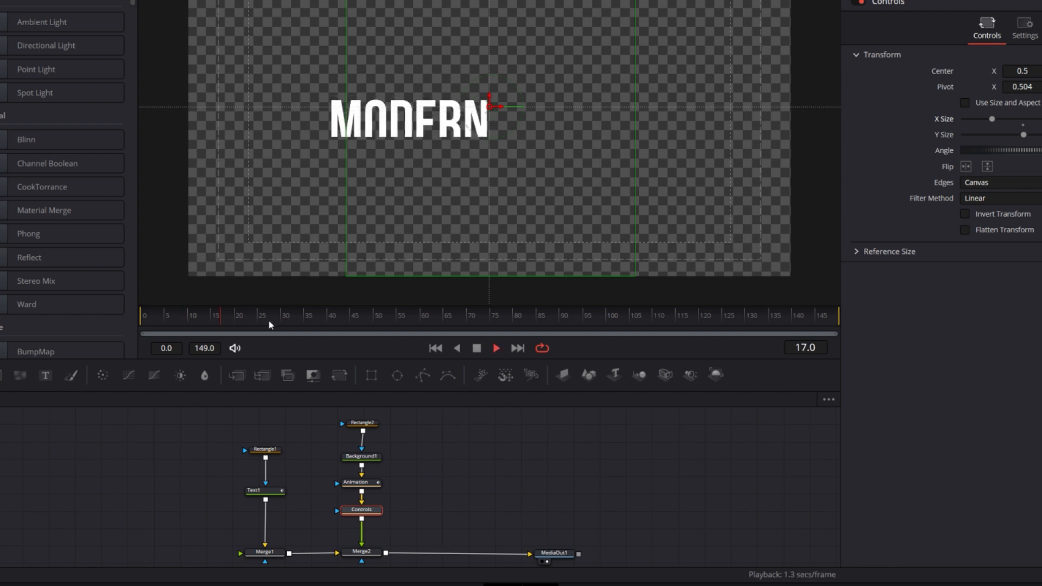
key("space")
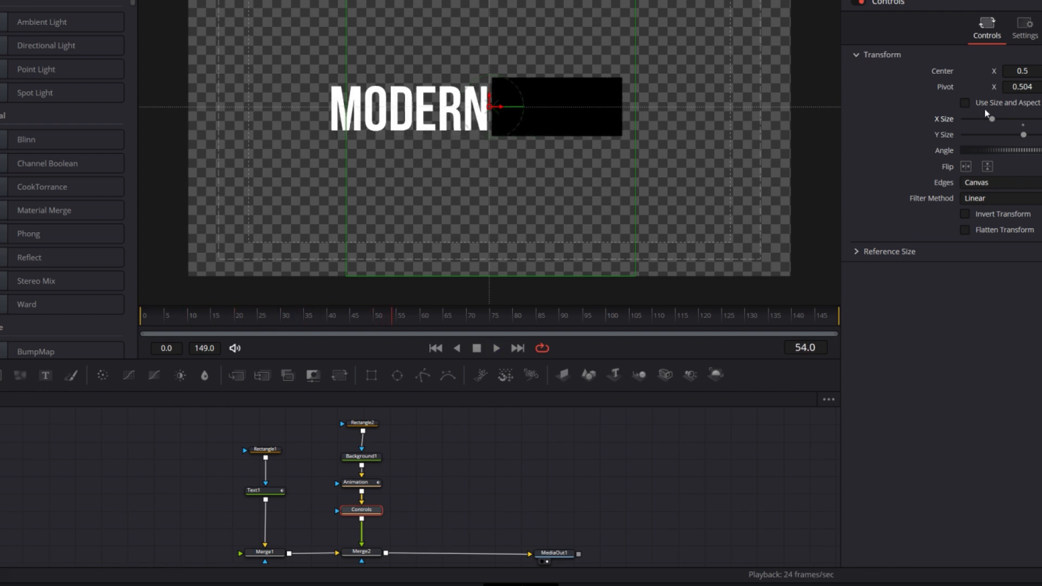
Try widening the black box with the Controls node's X Size and play the animation again
left_click_drag(992, 119, 1039, 127)
left_click(164, 319)
key("space")
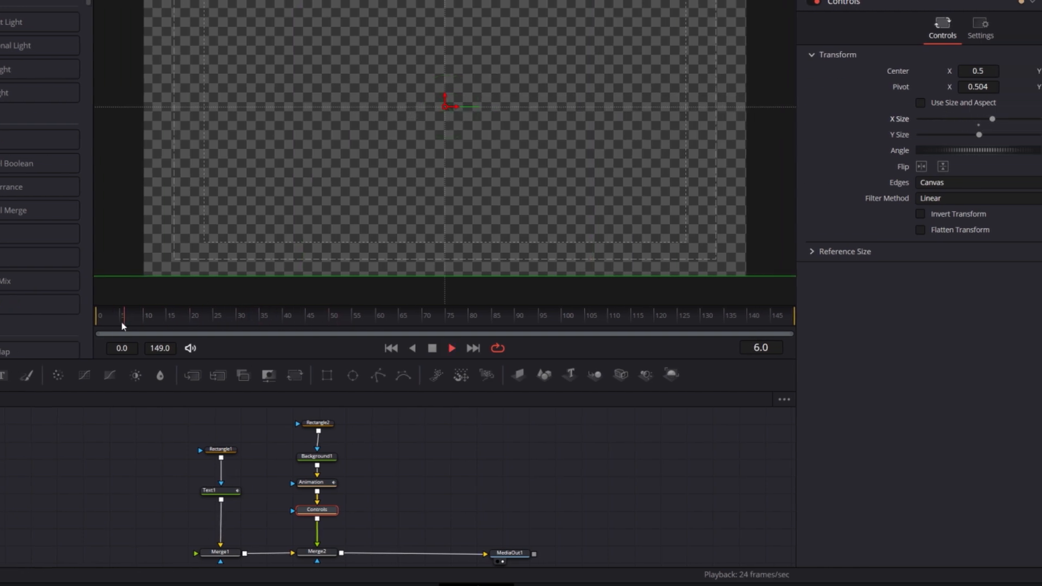
key("space")
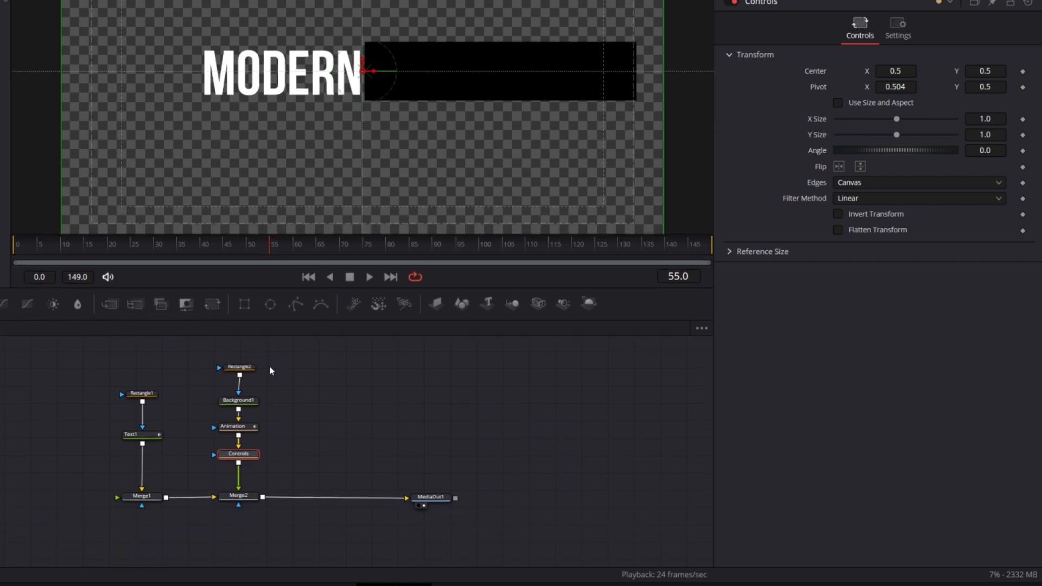
Enlarge the node area and add a Merge node after Controls, ahead of Merge2
left_click_drag(273, 362, 238, 421)
scroll(251, 458, "up", 2)
left_click(226, 458)
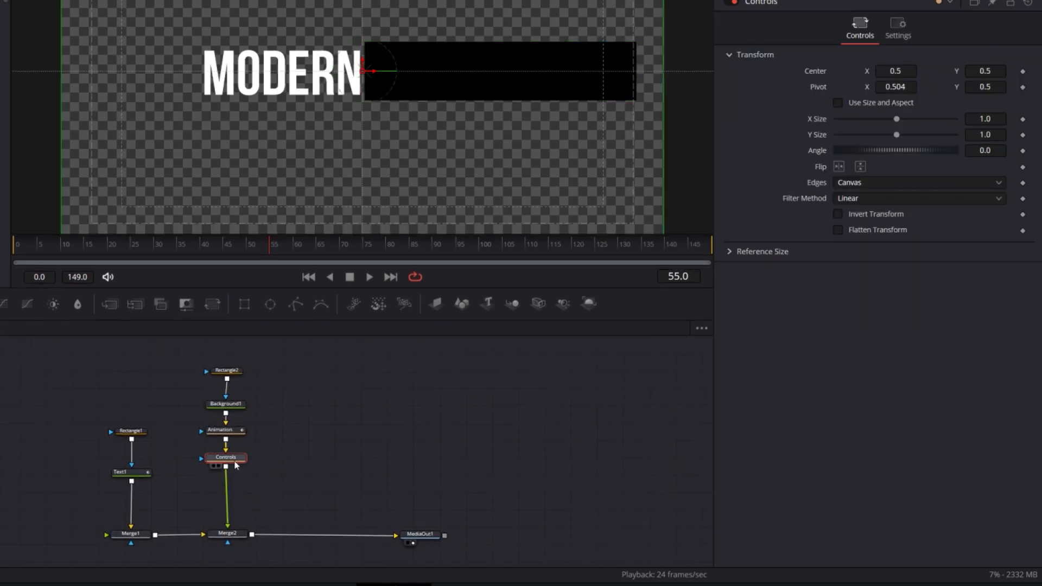
key("shift+space")
type("trans")
key("BackSpace")
key("BackSpace")
key("BackSpace")
key("BackSpace")
key("BackSpace")
type("merge")
key("Return")
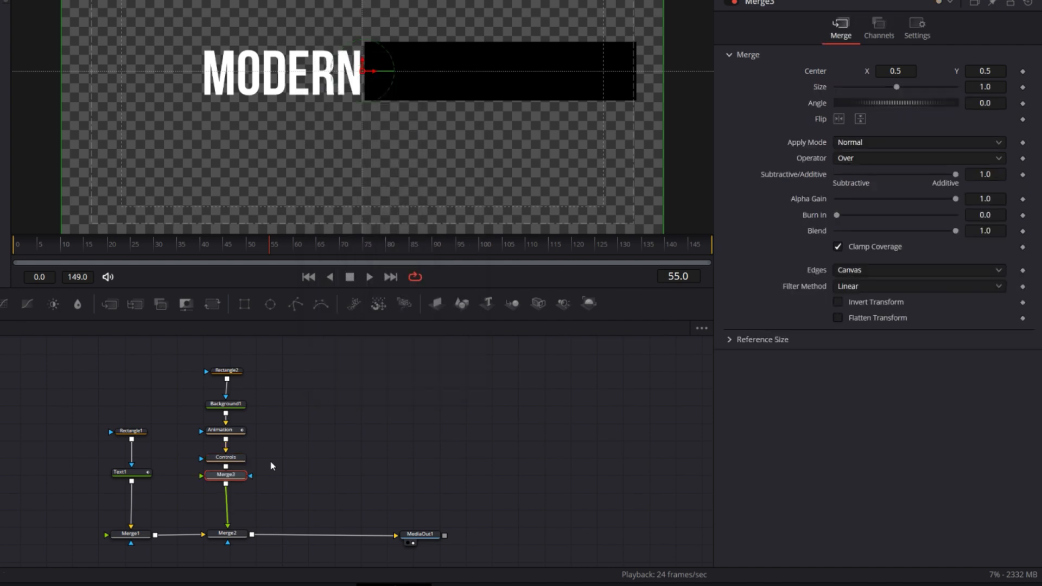
Add a Text+ node beside the box's node chain and connect it to Merge3's foreground input
left_click(315, 451)
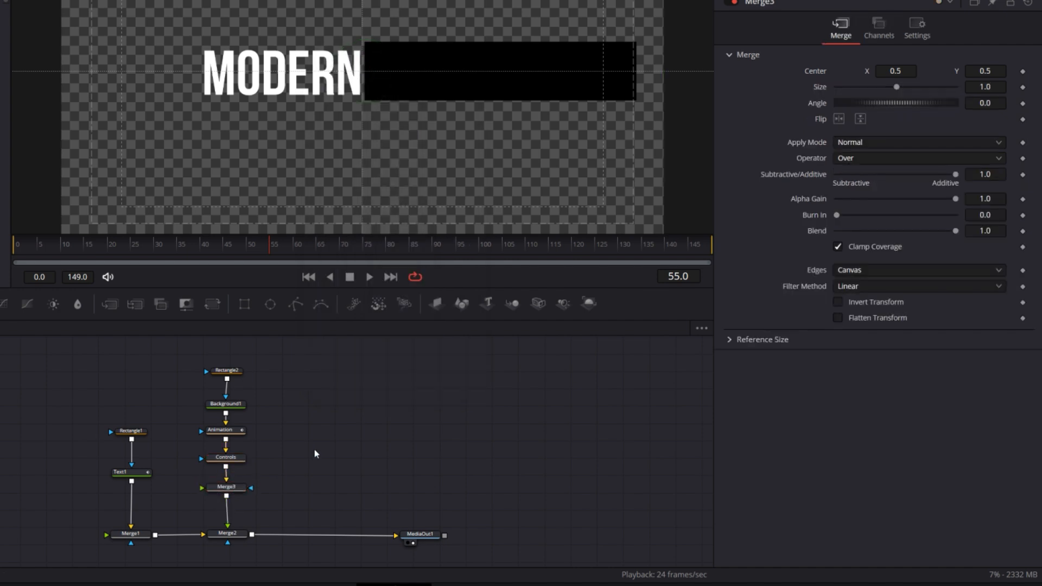
key("shift+space")
type("text")
key("Down")
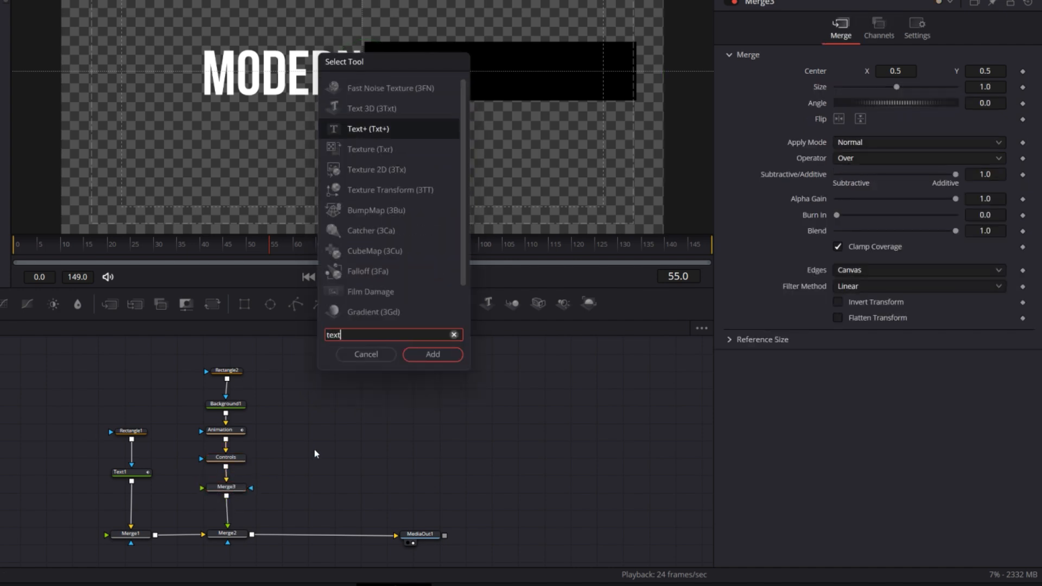
key("Return")
left_click_drag(295, 471, 234, 490)
left_click_drag(321, 457, 331, 478)
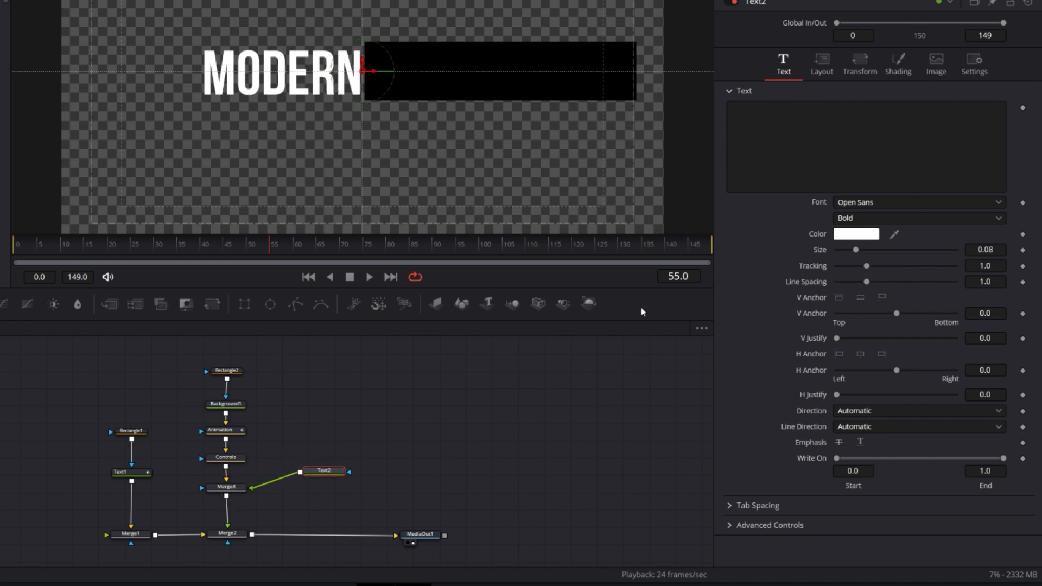
Enter TITLE in Text2, set its font to Bebas Neue and its horizontal anchor to -1.0
left_click(800, 148)
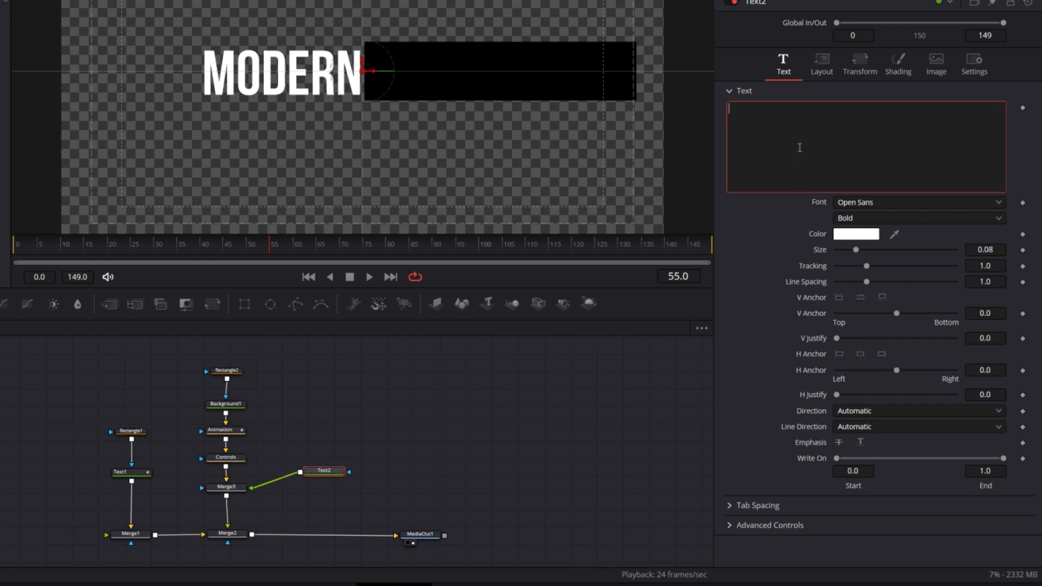
type("TITLE")
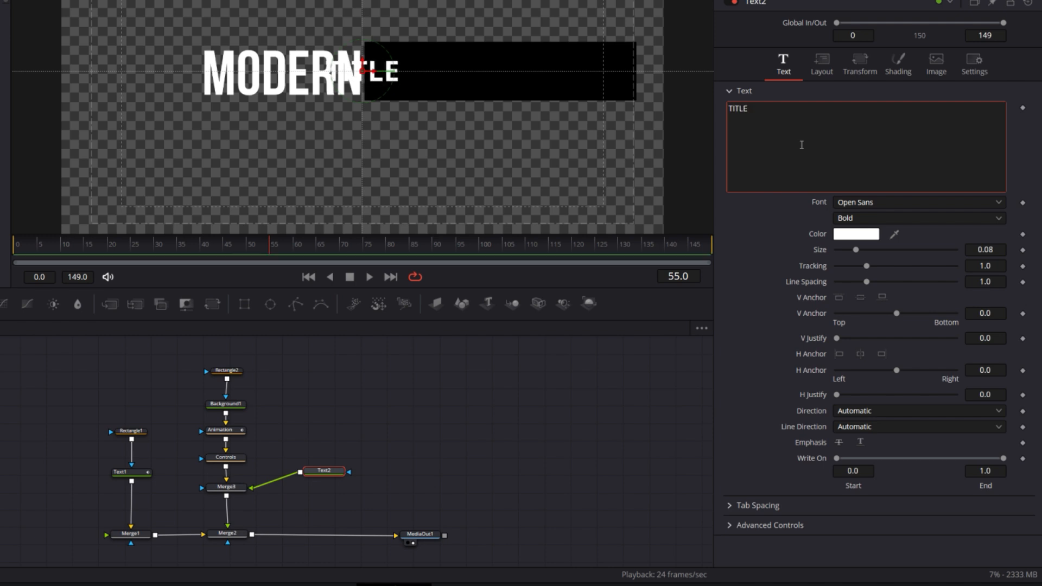
left_click(888, 203)
left_click(875, 291)
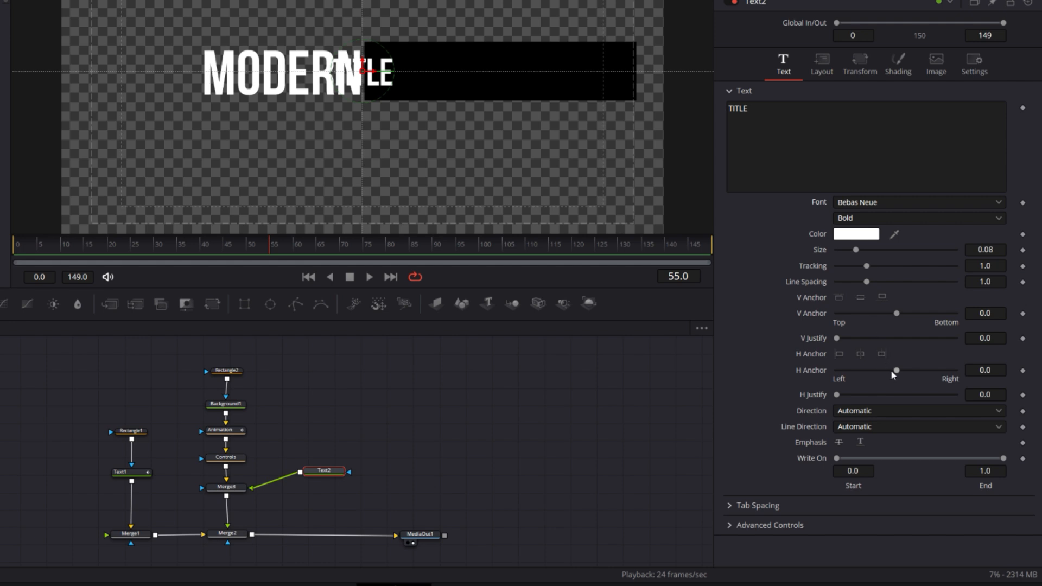
left_click_drag(892, 372, 735, 374)
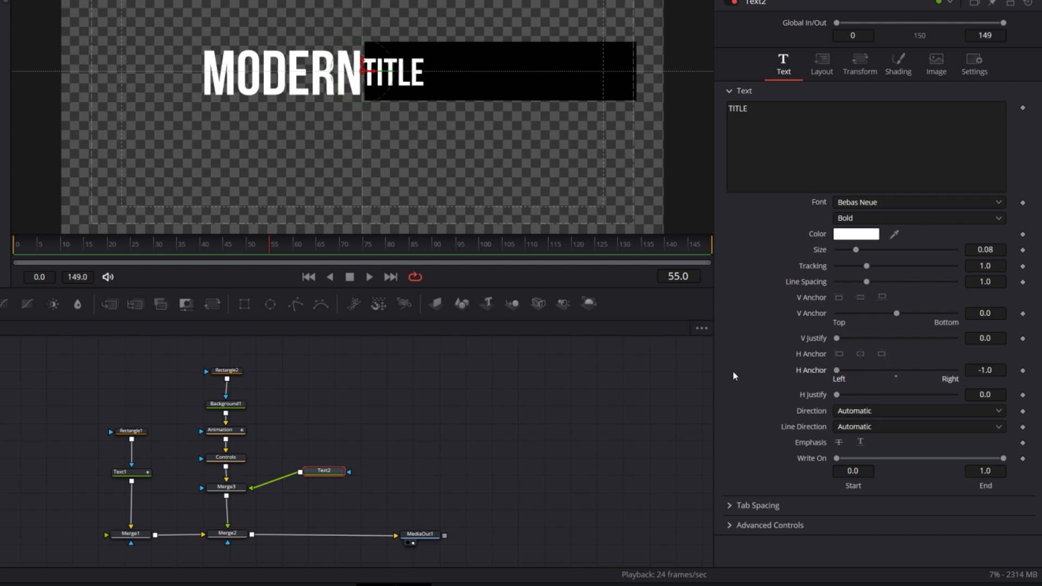
Match Text2's size to the MODERN text by setting it to 0.131, and shift TITLE slightly right to leave a gap between the words
left_click(144, 474)
left_click(784, 73)
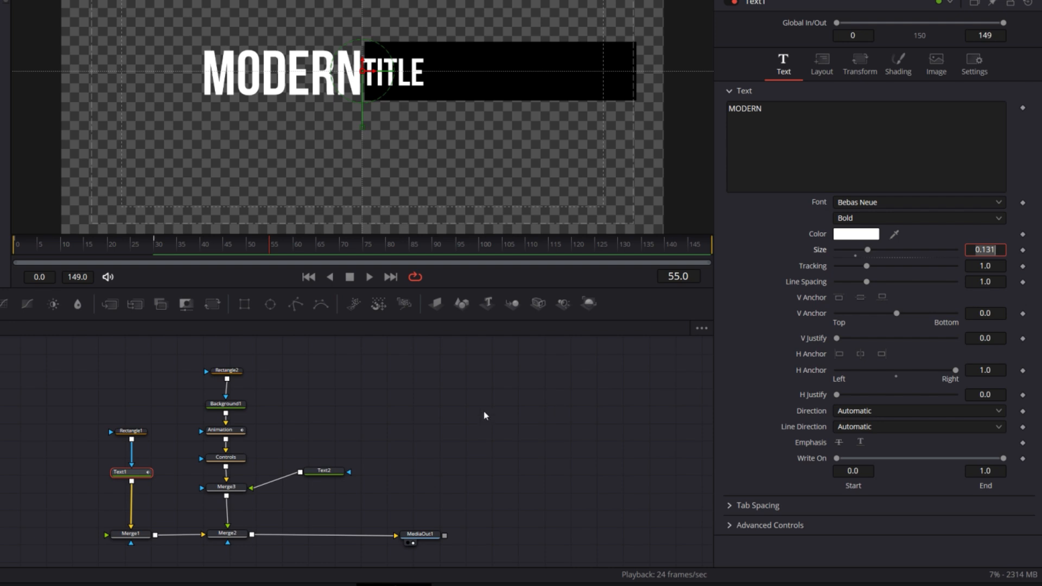
left_click(324, 471)
double_click(986, 250)
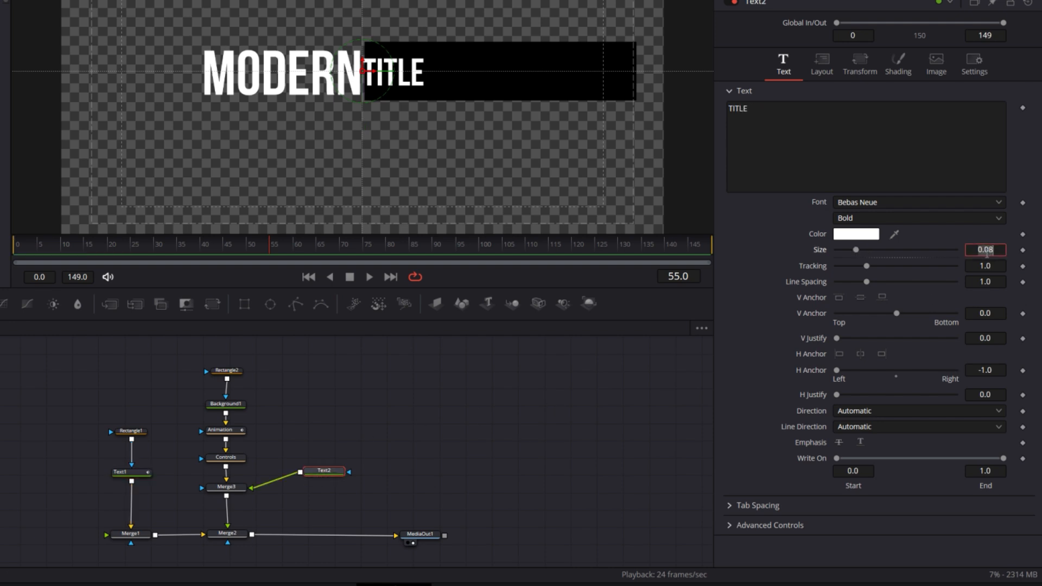
type("0.131")
key("Return")
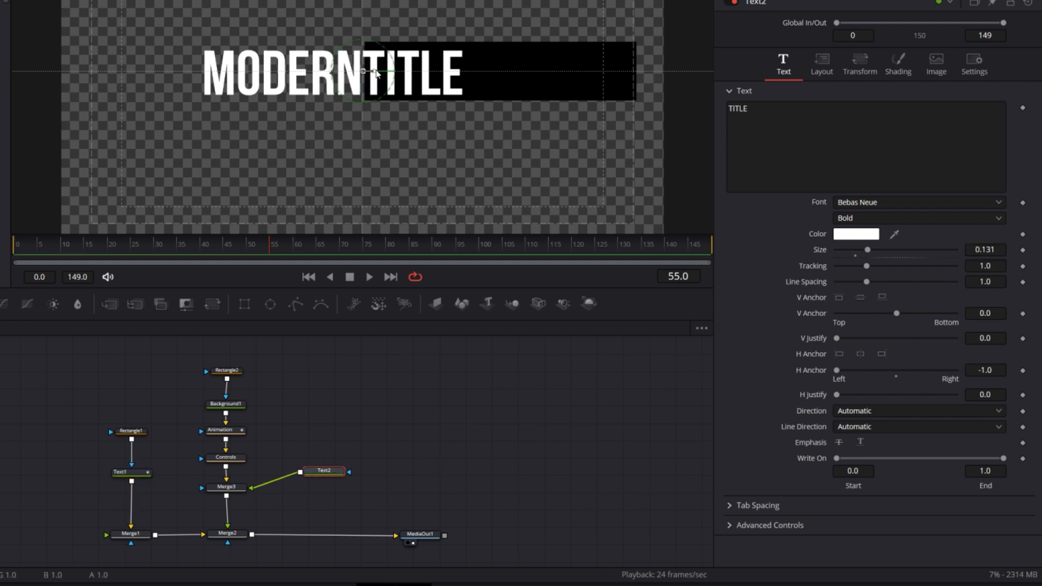
left_click_drag(375, 76, 381, 71)
Adjust the black box through Rectangle2, setting its height to about 0.178 and its center Y to about 0.496
left_click(228, 372)
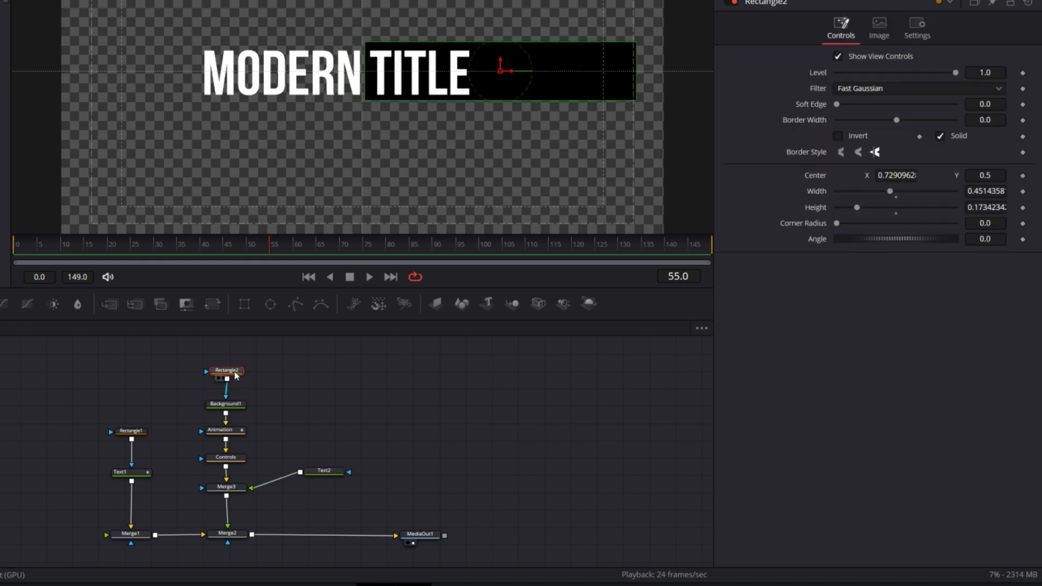
left_click_drag(512, 46, 510, 45)
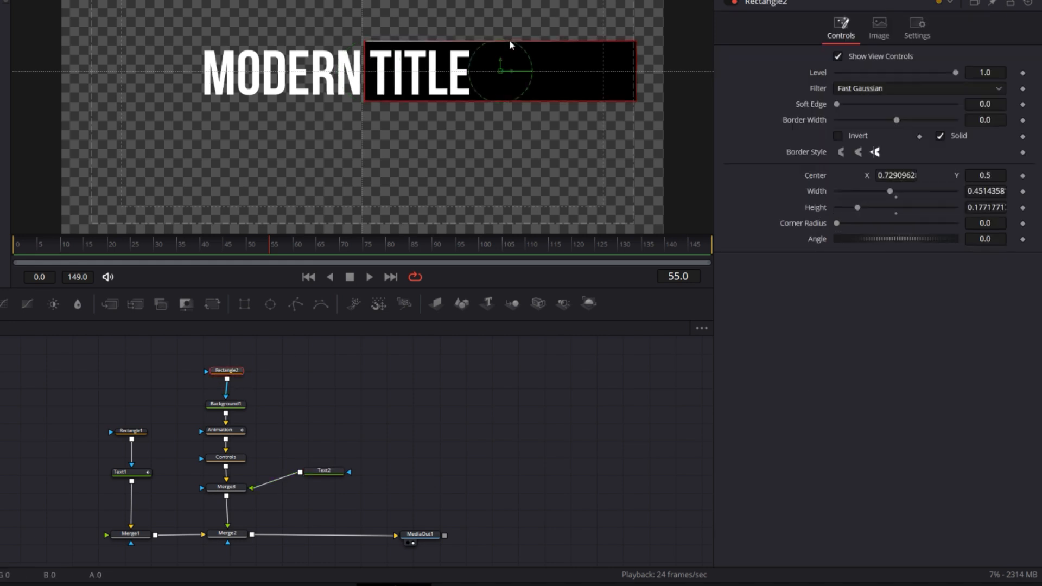
left_click(324, 471)
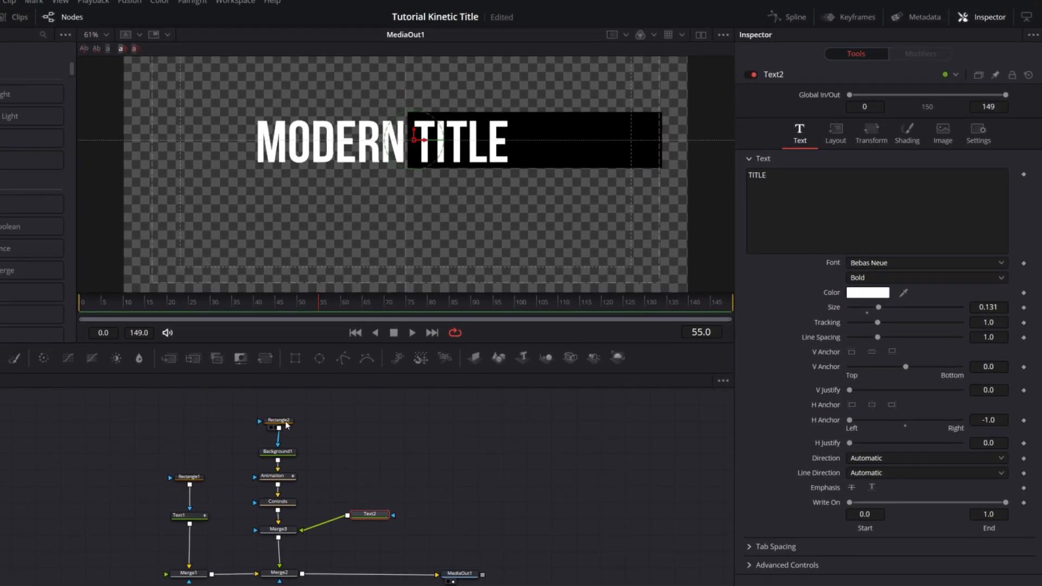
left_click(282, 421)
left_click_drag(536, 133, 536, 135)
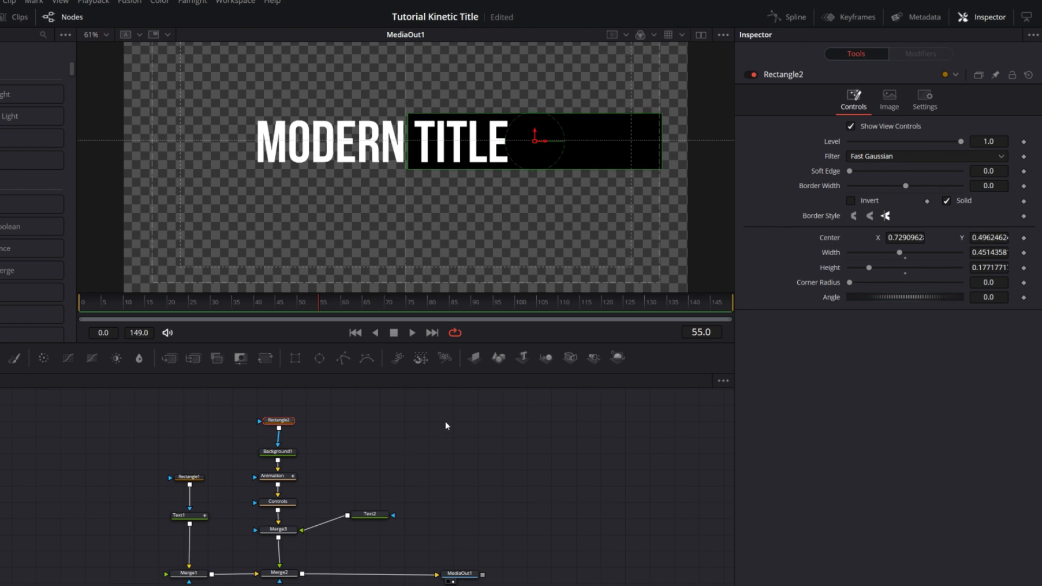
left_click(444, 451)
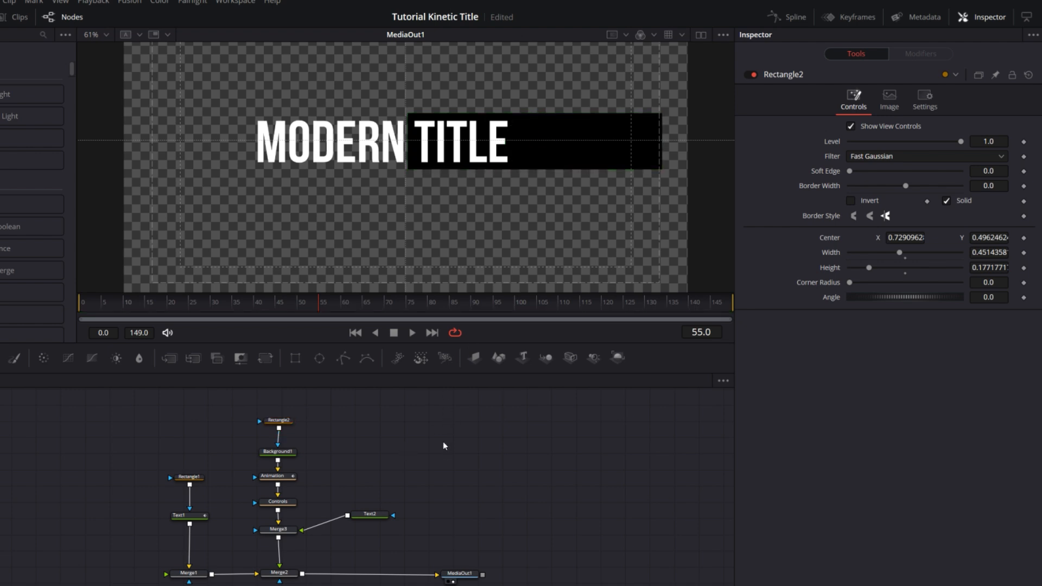
Add a Follower modifier to Text2's text and set its delay between each character to 1.0
left_click(373, 515)
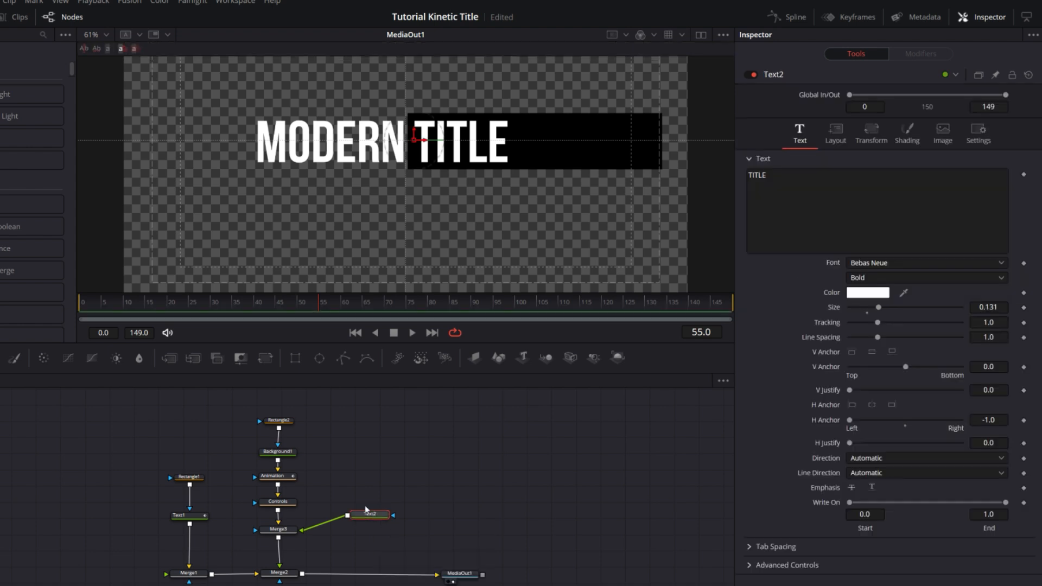
left_click(181, 306)
left_click_drag(181, 306, 168, 305)
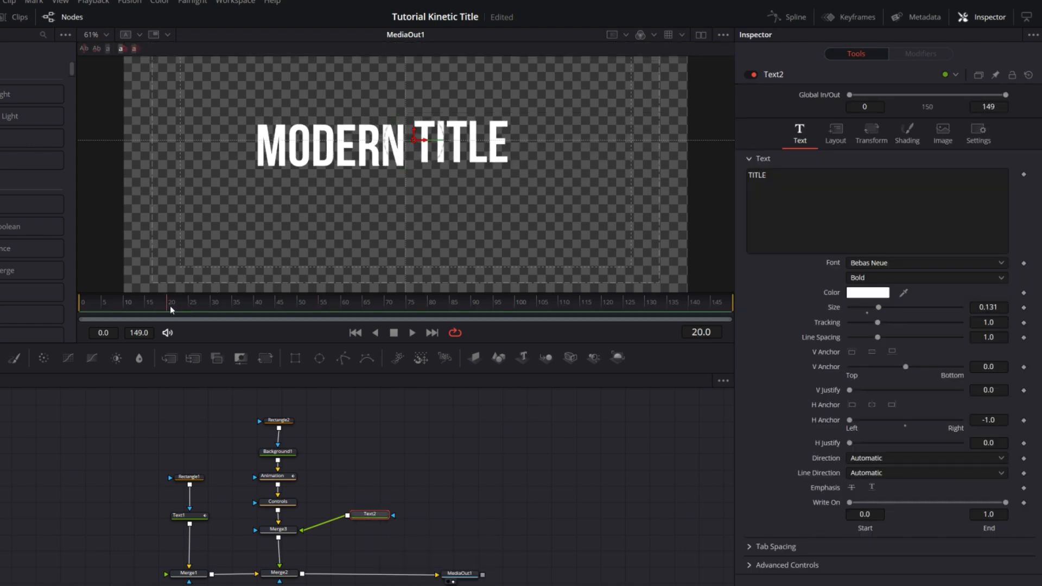
left_click(857, 192)
right_click(778, 178)
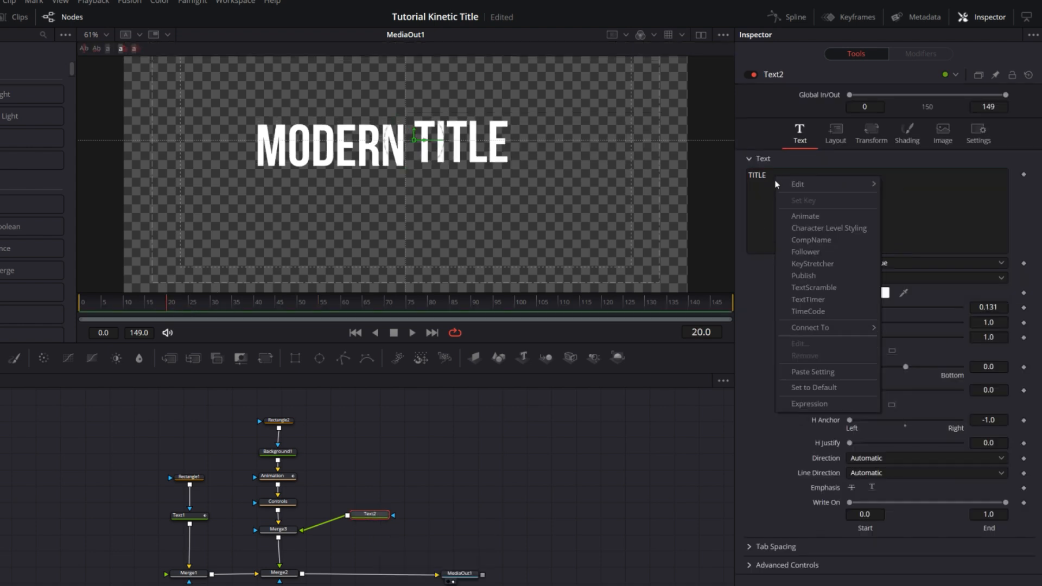
left_click(809, 253)
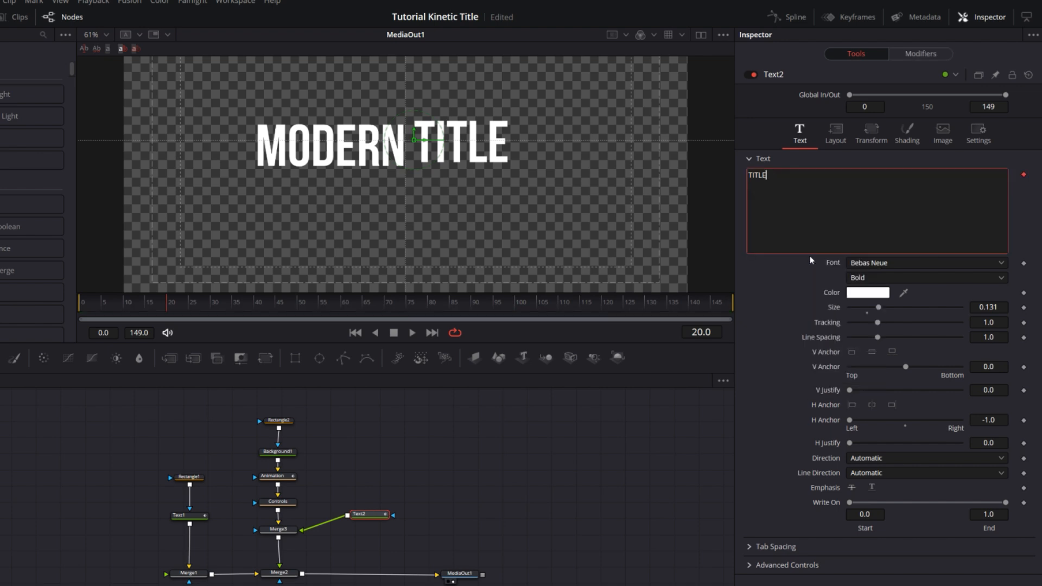
left_click(926, 55)
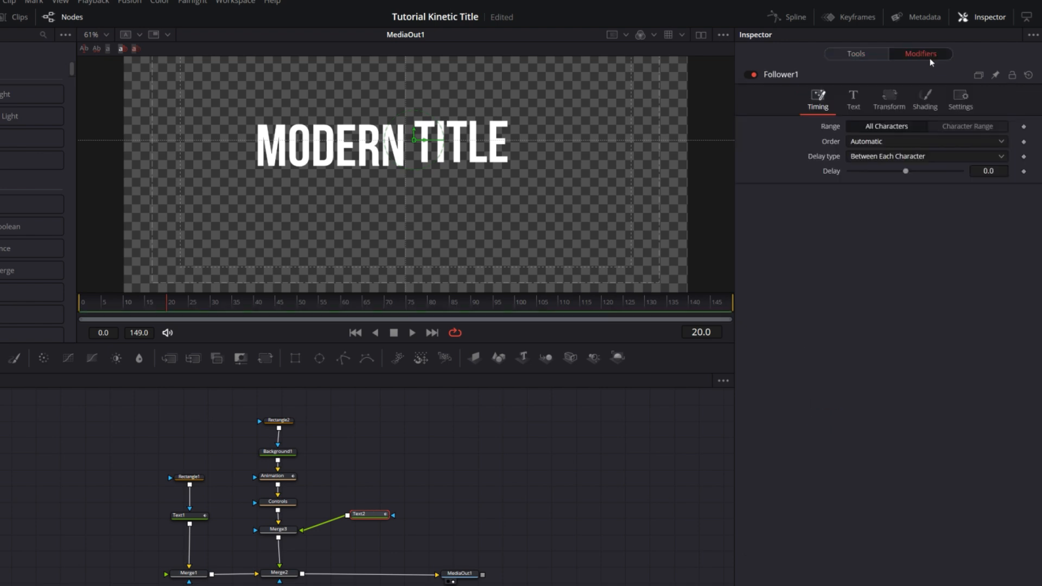
left_click(981, 173)
Keyframe the position offset in Follower1's shading settings at frame 50
left_click(936, 105)
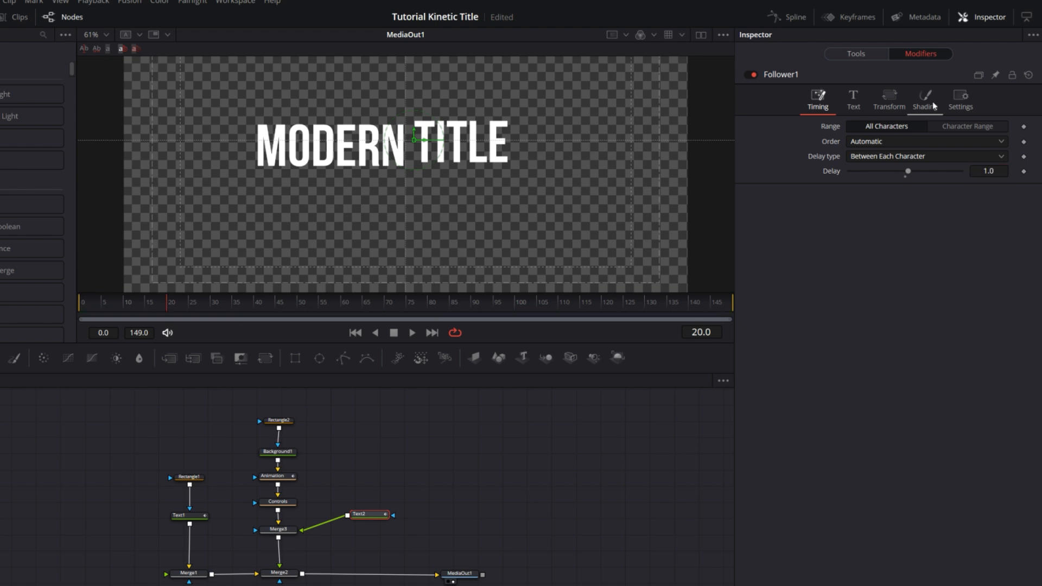
scroll(804, 402, "down", 5)
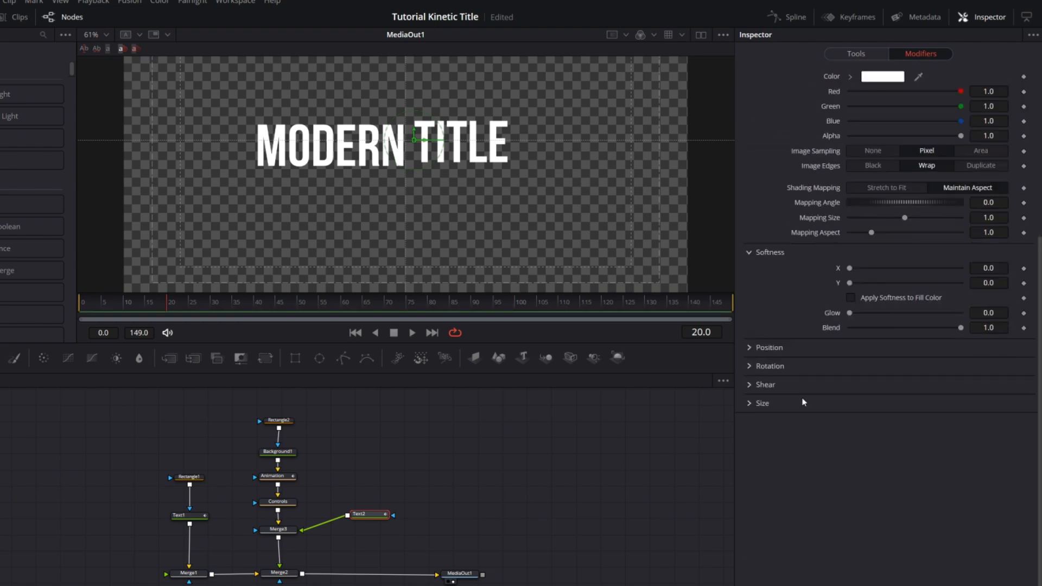
left_click(760, 355)
scroll(804, 389, "down", 2)
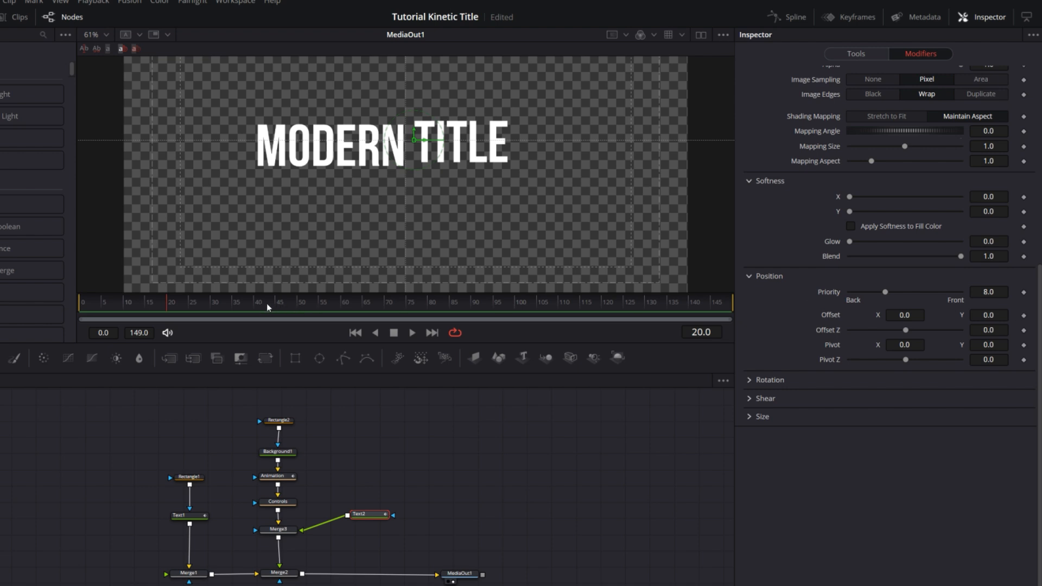
left_click(300, 305)
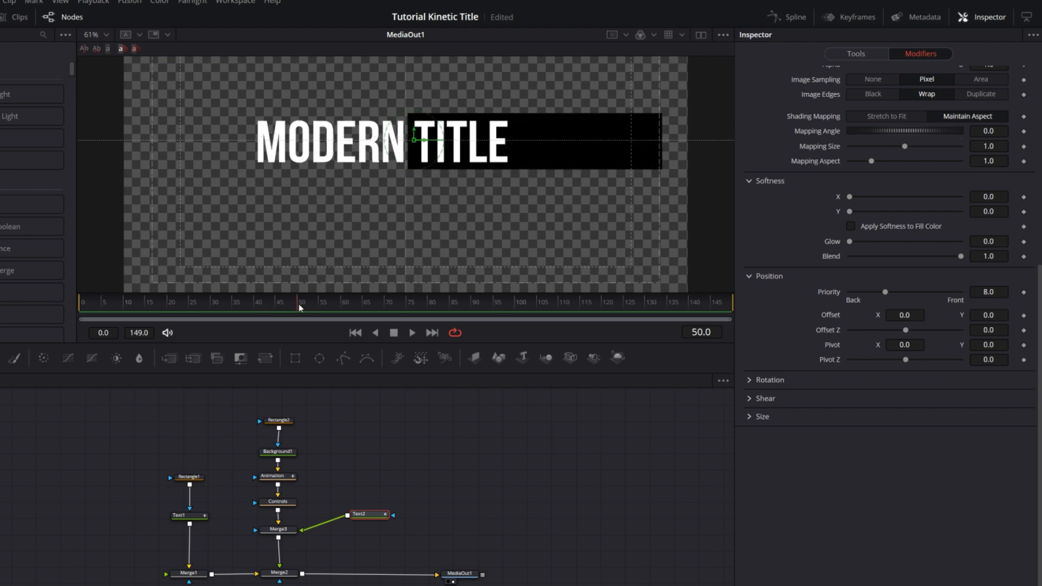
left_click(1024, 316)
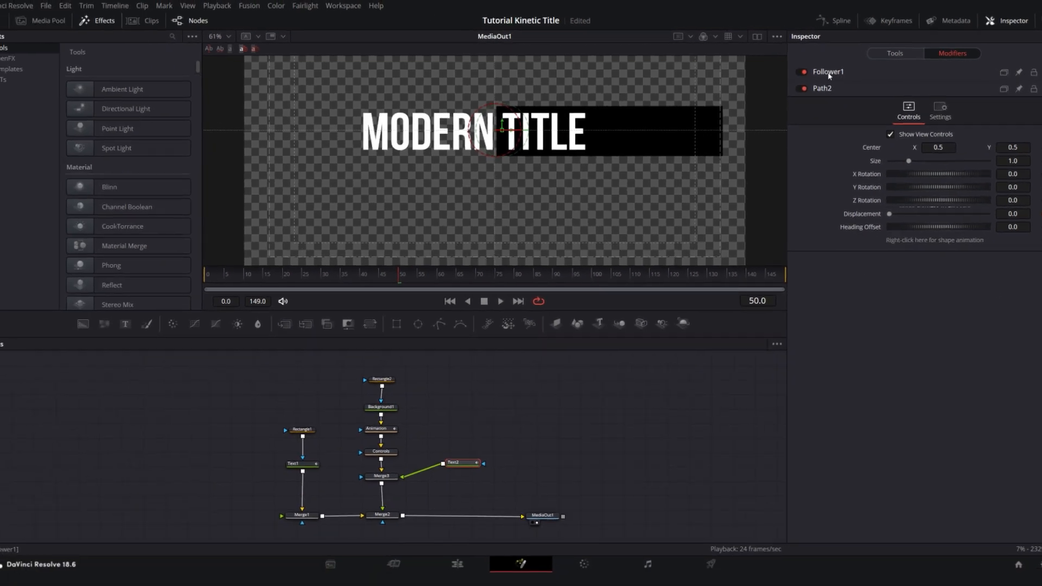
Set Follower1's shading position Y offset to -0.674 at frame 20 and preview the letters' movement
left_click(782, 75)
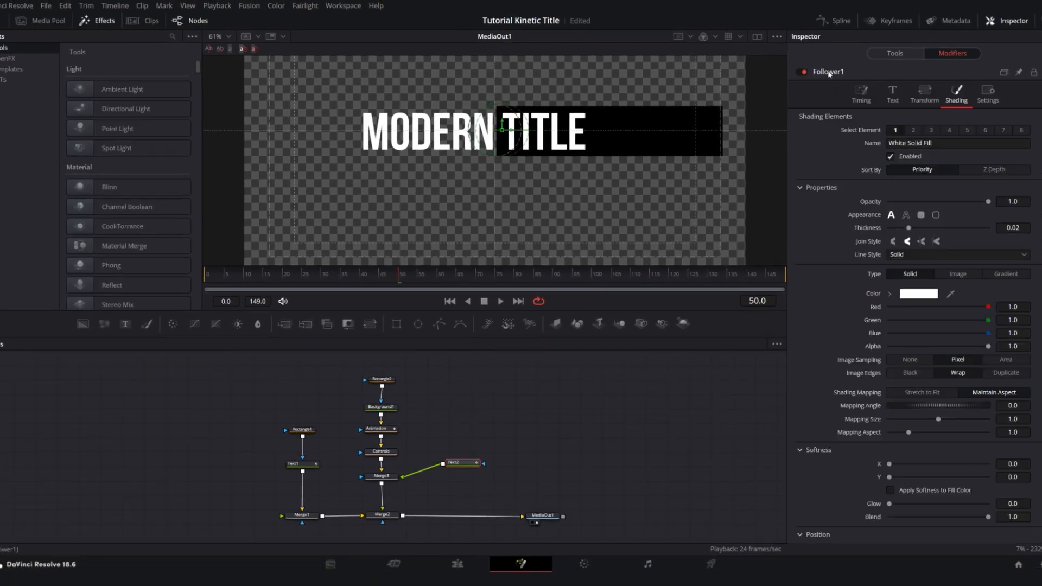
scroll(827, 312, "down", 5)
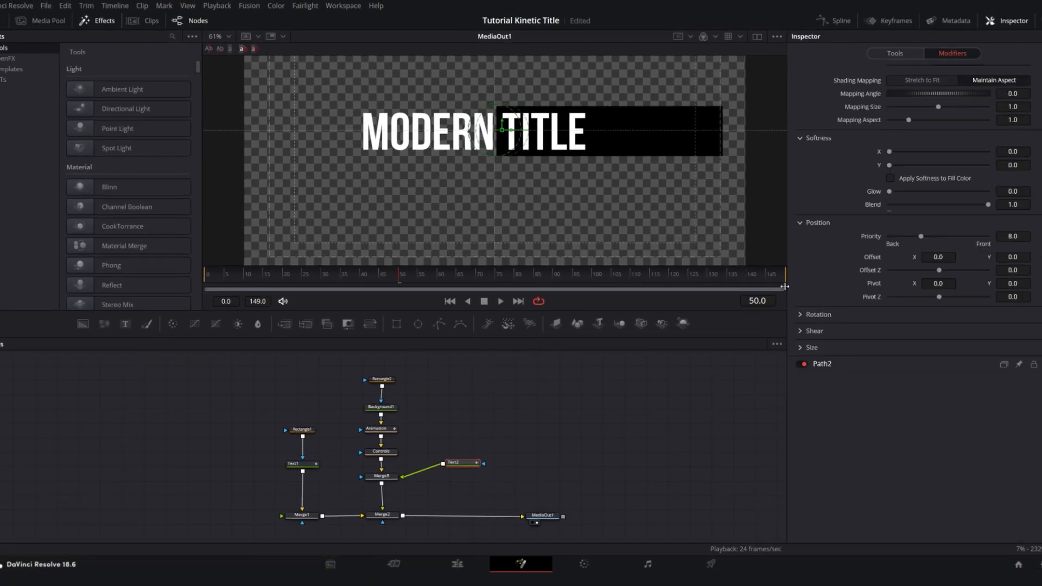
left_click(283, 282)
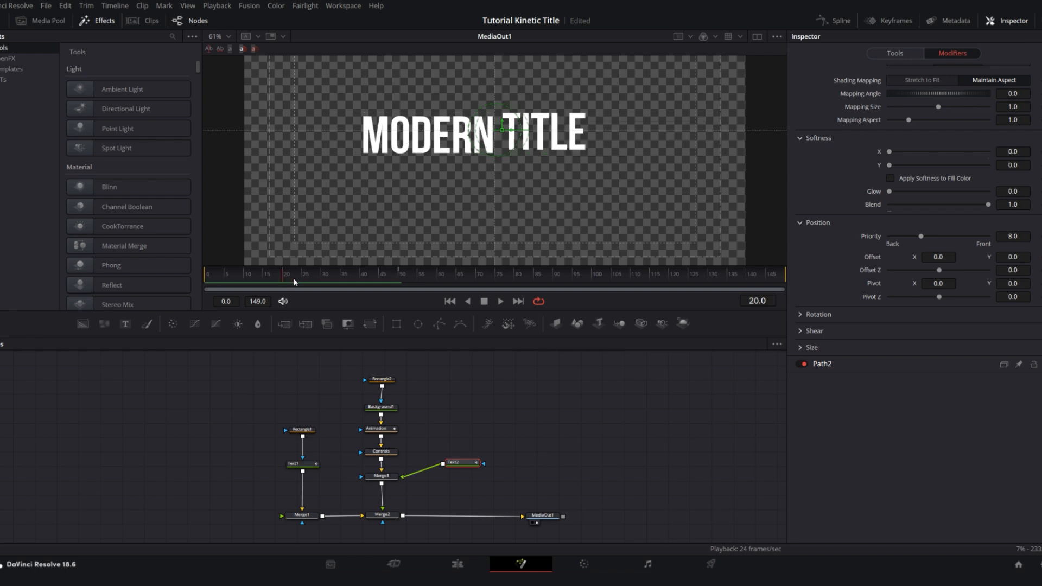
left_click_drag(1019, 257, 686, 233)
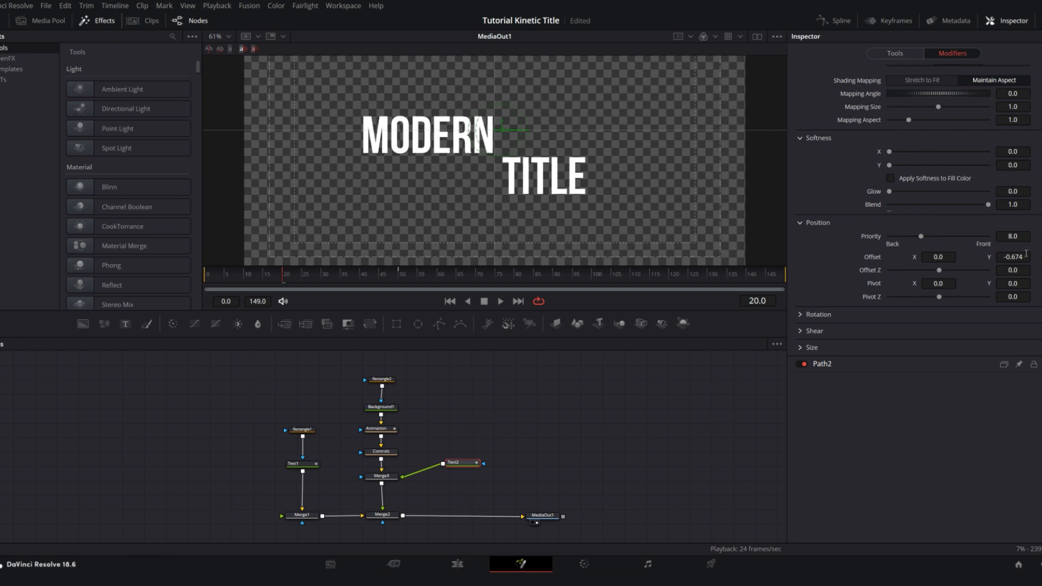
key("space")
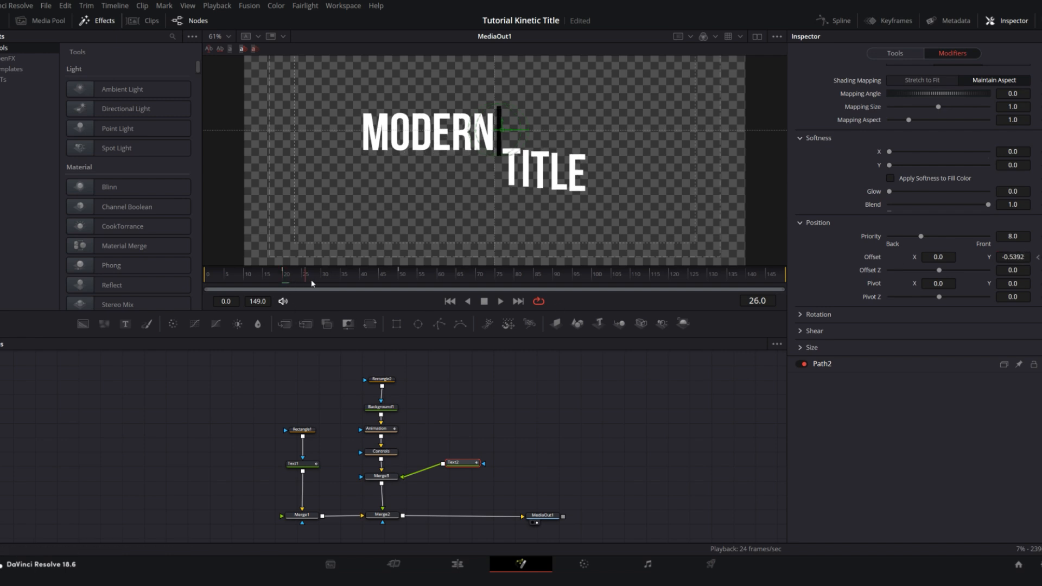
left_click_drag(435, 293, 285, 290)
Smooth both of Text2's offset displacement keyframes in the Spline editor and set their ease in and ease out to 94
left_click(836, 21)
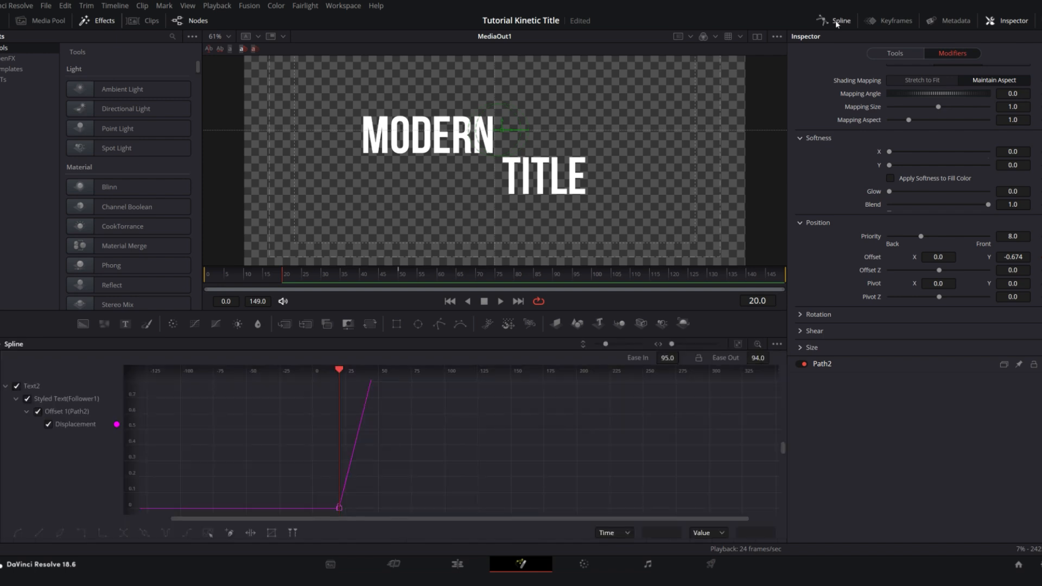
left_click_drag(438, 267, 437, 252)
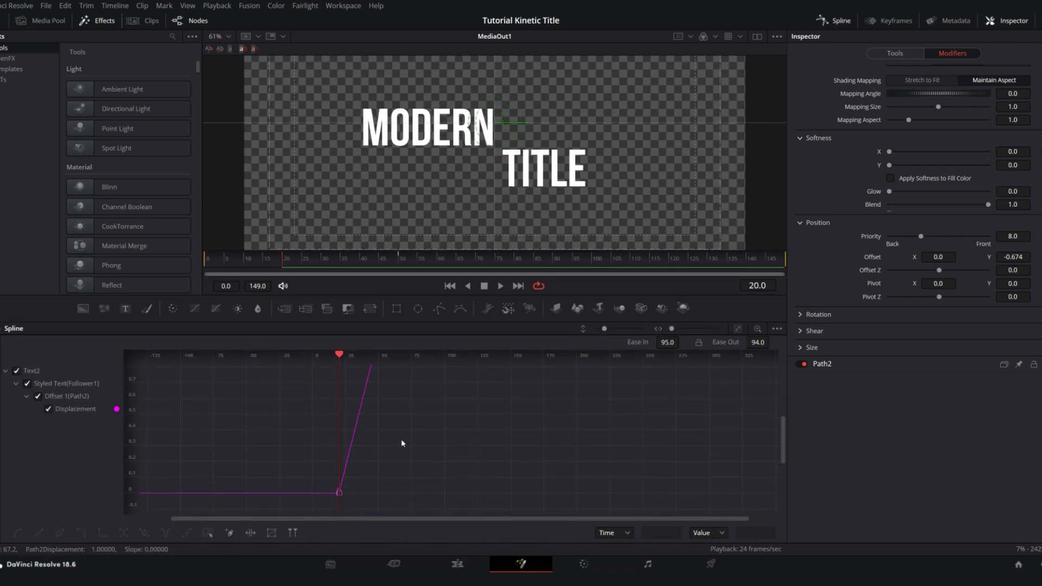
scroll(404, 440, "down", 2)
left_click_drag(417, 429, 418, 446)
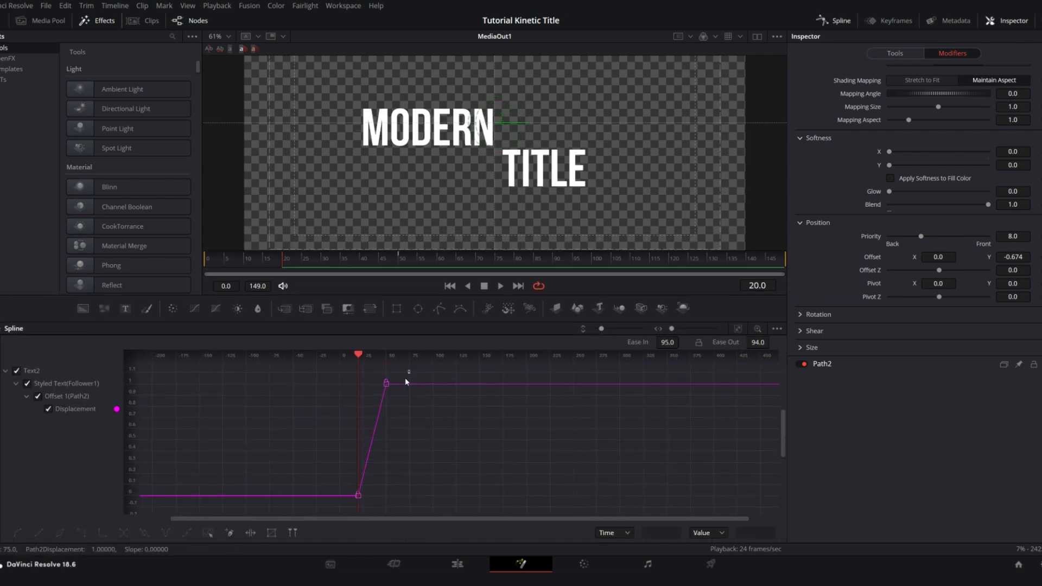
left_click_drag(410, 370, 321, 505)
left_click(18, 533)
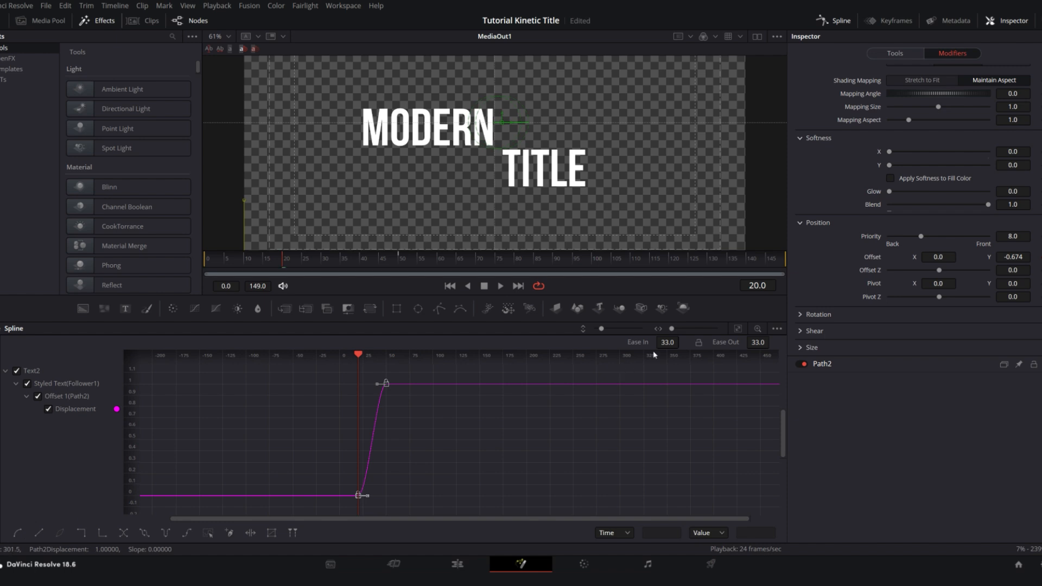
left_click_drag(667, 342, 685, 342)
left_click_drag(760, 342, 791, 342)
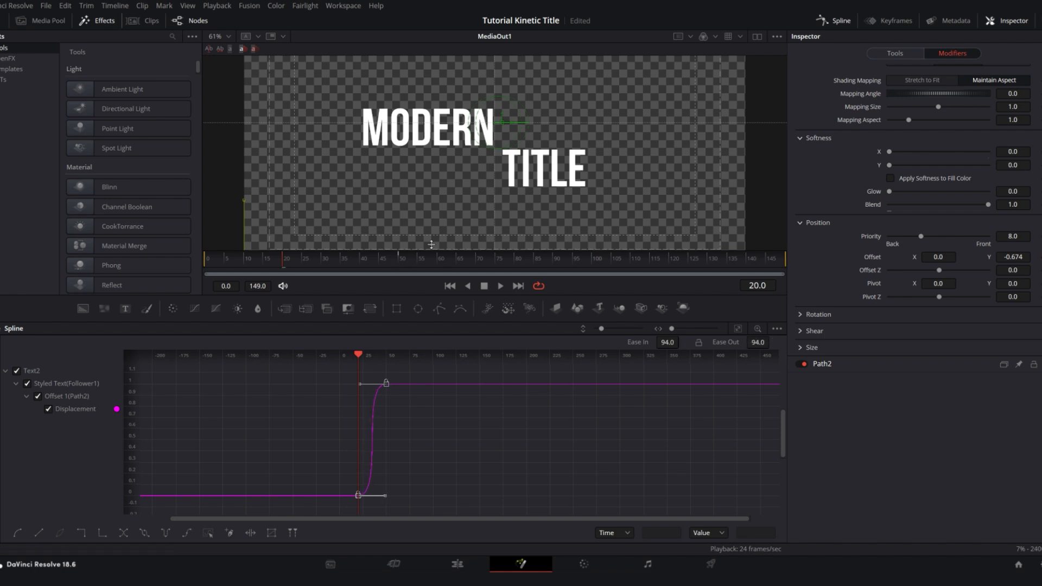
Close the Spline editor, enlarge the viewer and play the eased TITLE animation
left_click(839, 21)
left_click_drag(479, 249, 478, 288)
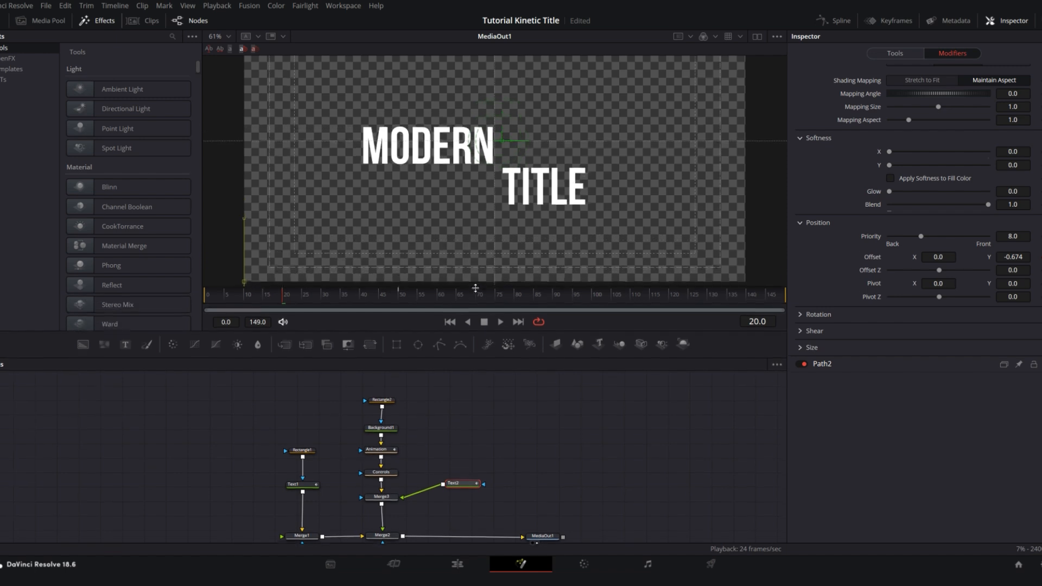
key("space")
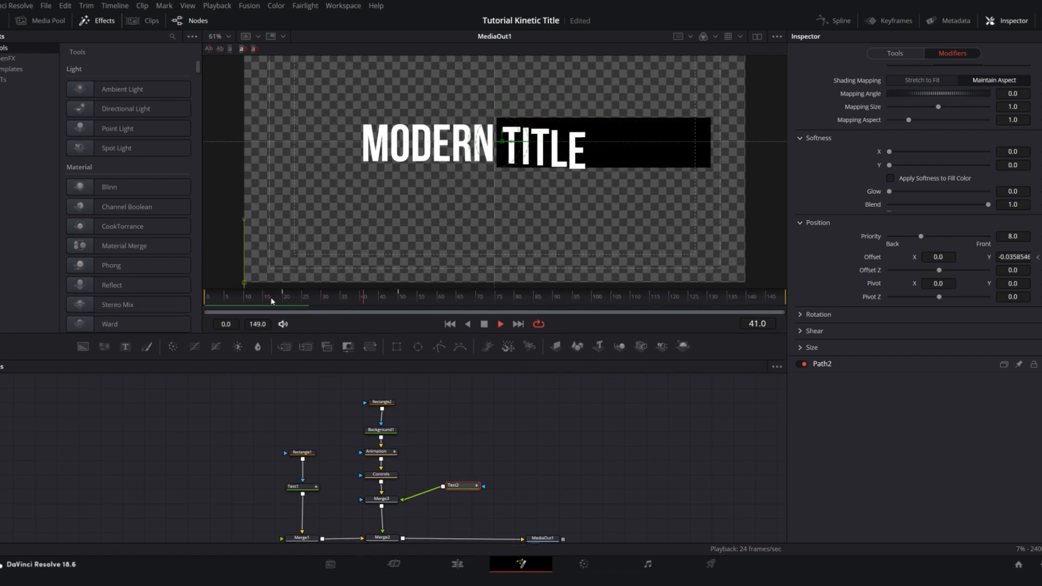
key("space")
Set Merge3's operator to Atop and play the animation to check TITLE against the black box
left_click_drag(469, 439, 456, 412)
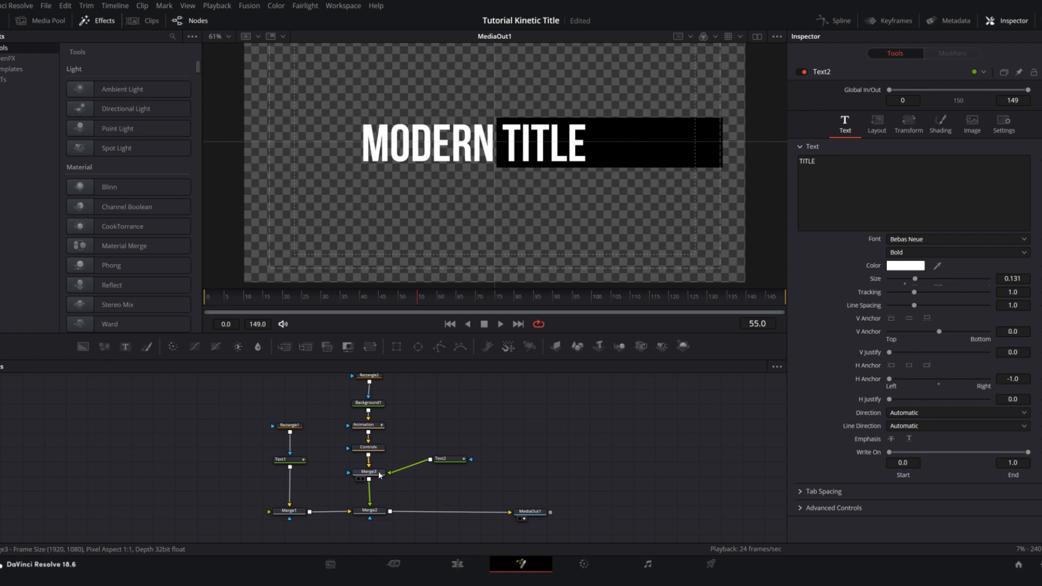
left_click(380, 475)
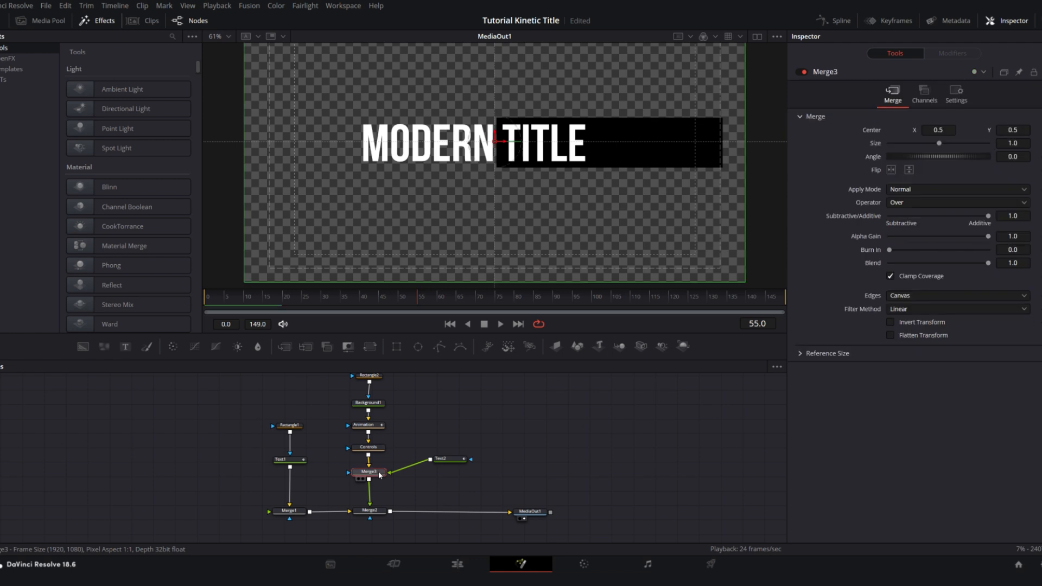
left_click(920, 204)
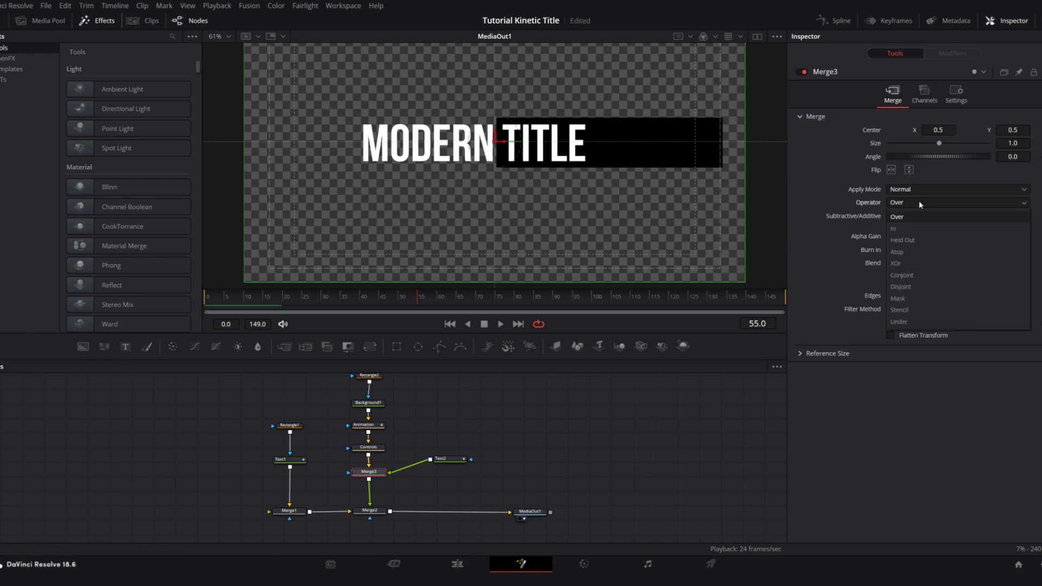
left_click(896, 252)
left_click(304, 304)
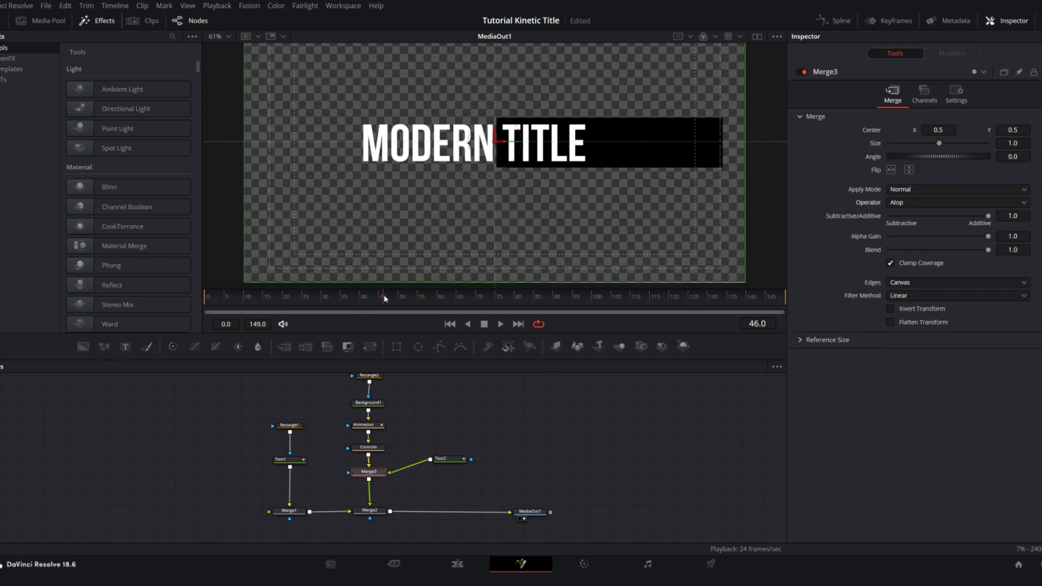
left_click_drag(304, 304, 259, 304)
key("space")
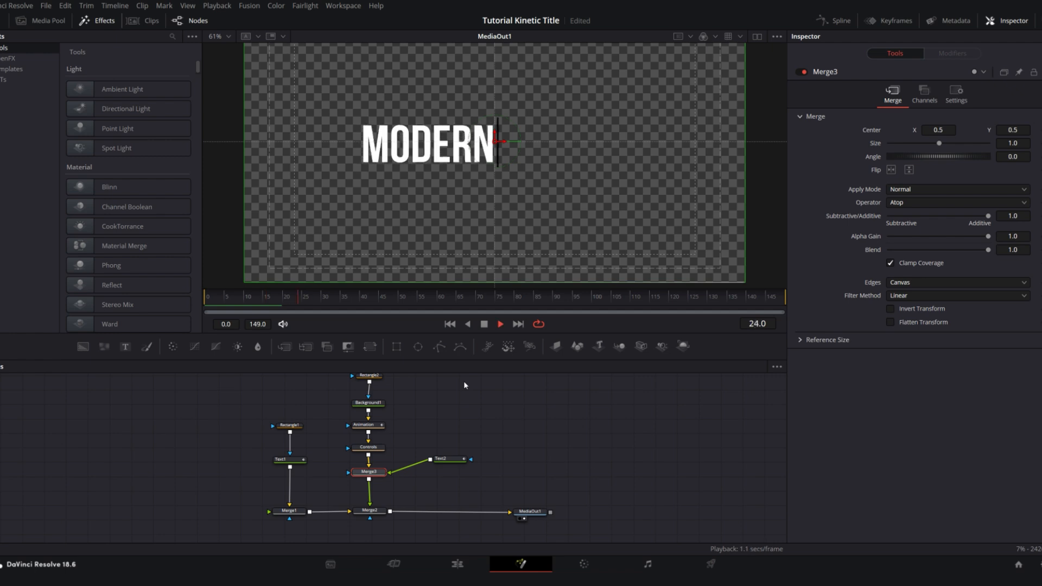
key("space")
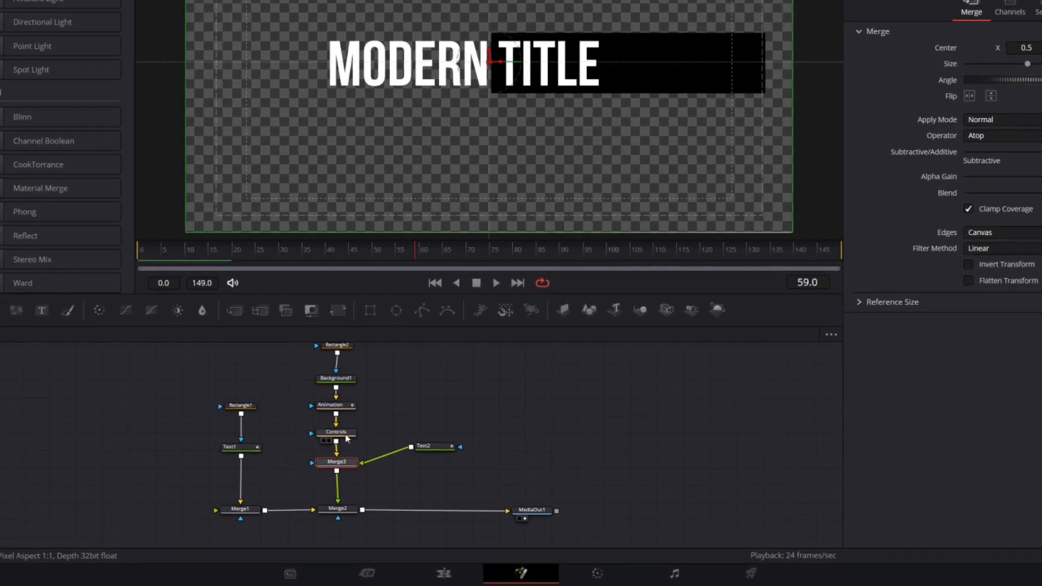
Set the Controls node's X Size to 0.43 so the black box fits TITLE, and play the animation
left_click(369, 447)
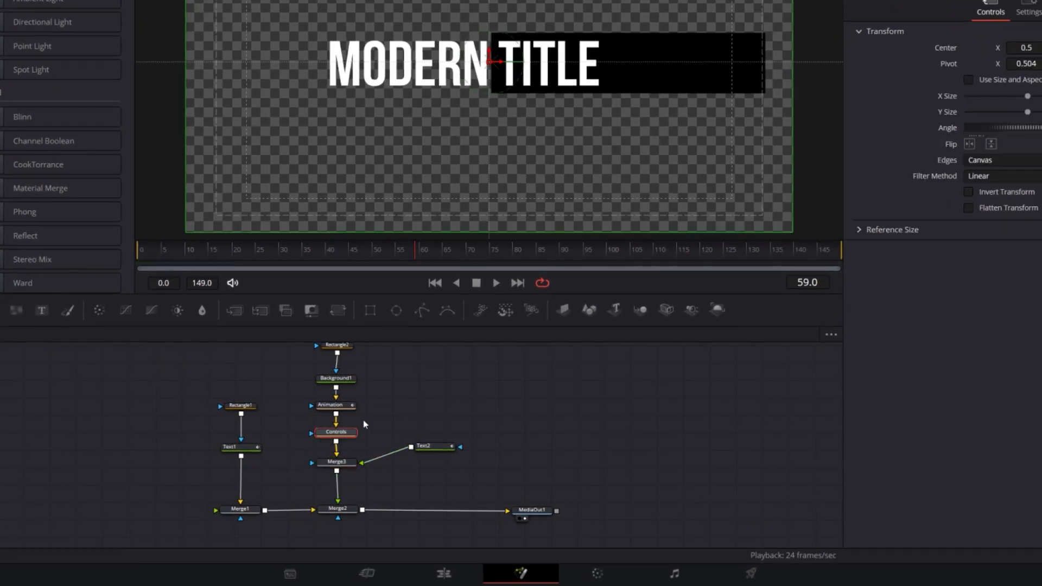
left_click_drag(1027, 95, 996, 96)
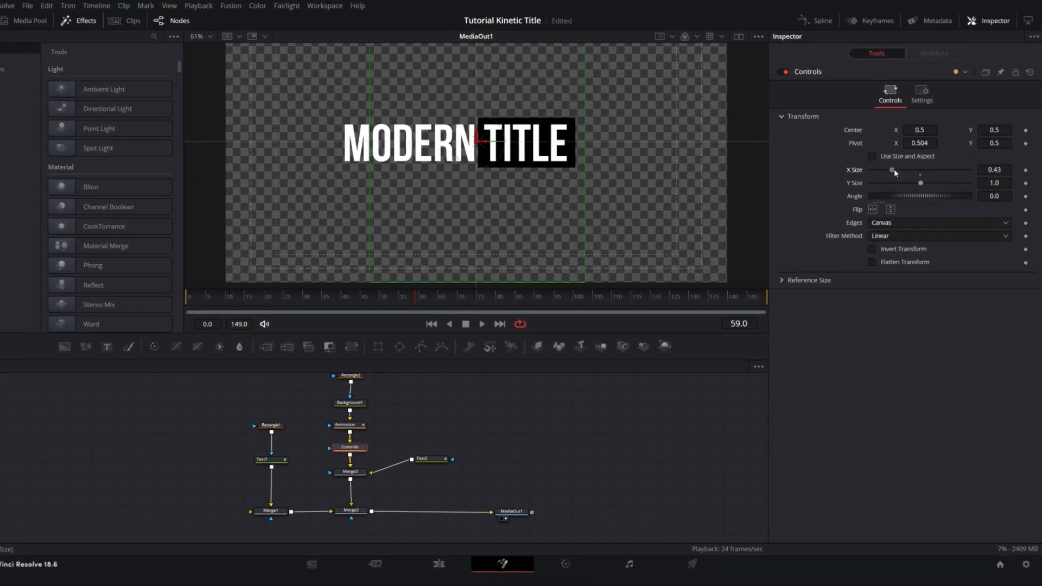
left_click(520, 407)
left_click_drag(272, 298, 232, 298)
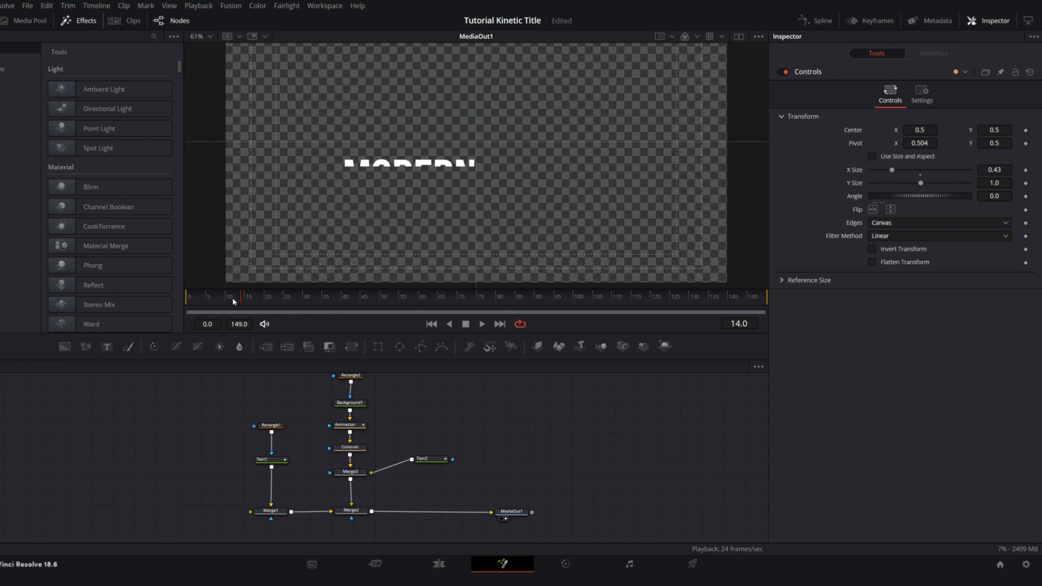
key("space")
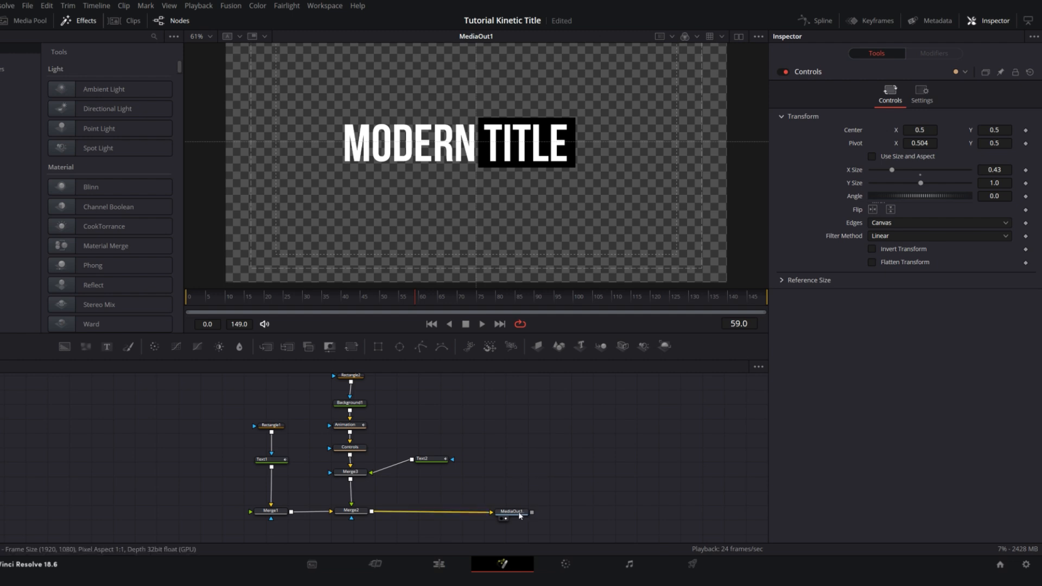
Add a Transform node after Merge2, spacing MediaOut1 farther away and placing the new node between the two
left_click_drag(519, 513, 666, 512)
left_click_drag(372, 522, 291, 516)
left_click(281, 509)
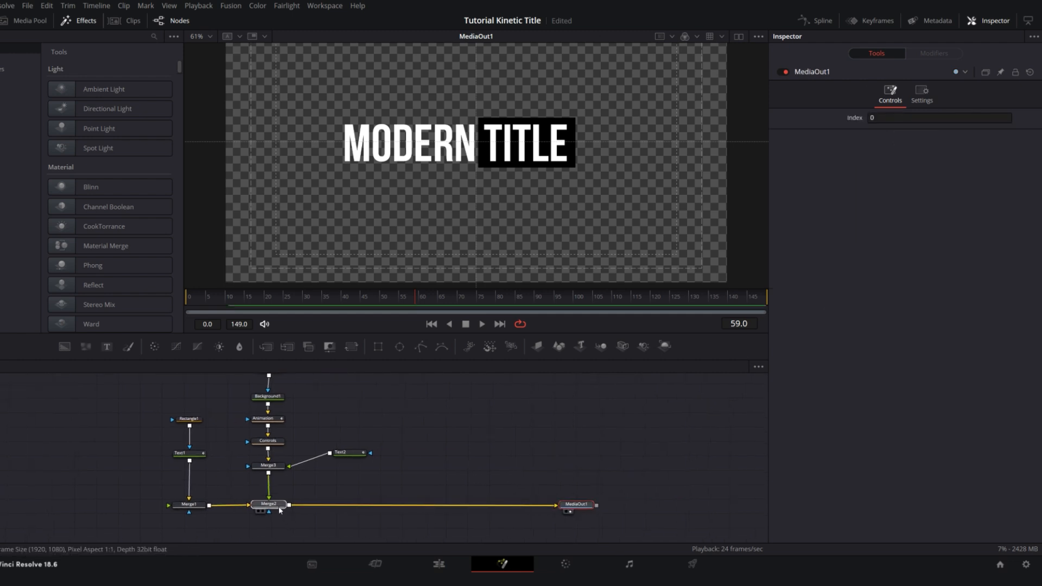
key("shift+space")
type("trans")
key("Return")
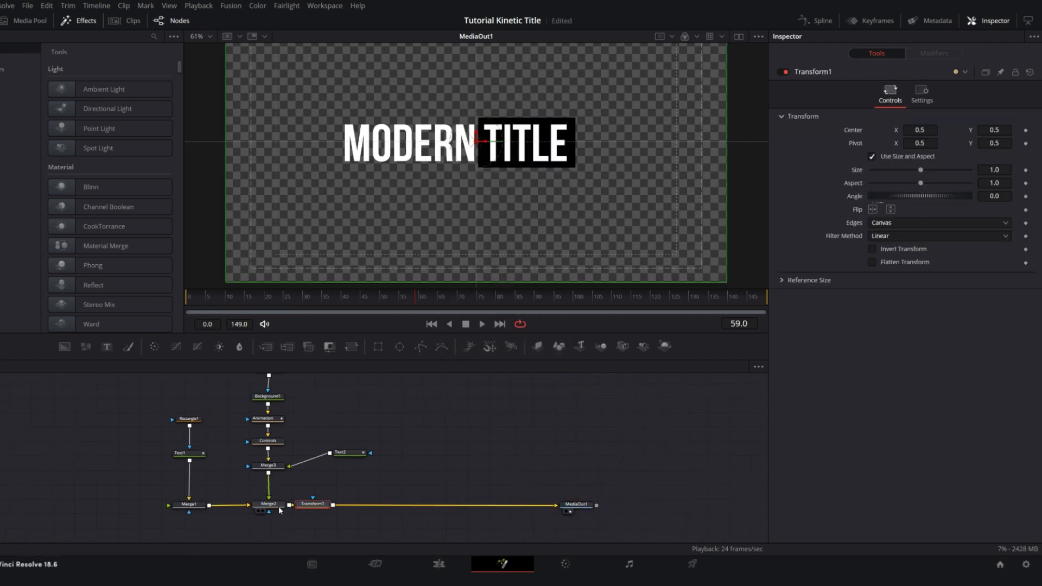
left_click_drag(296, 505, 405, 505)
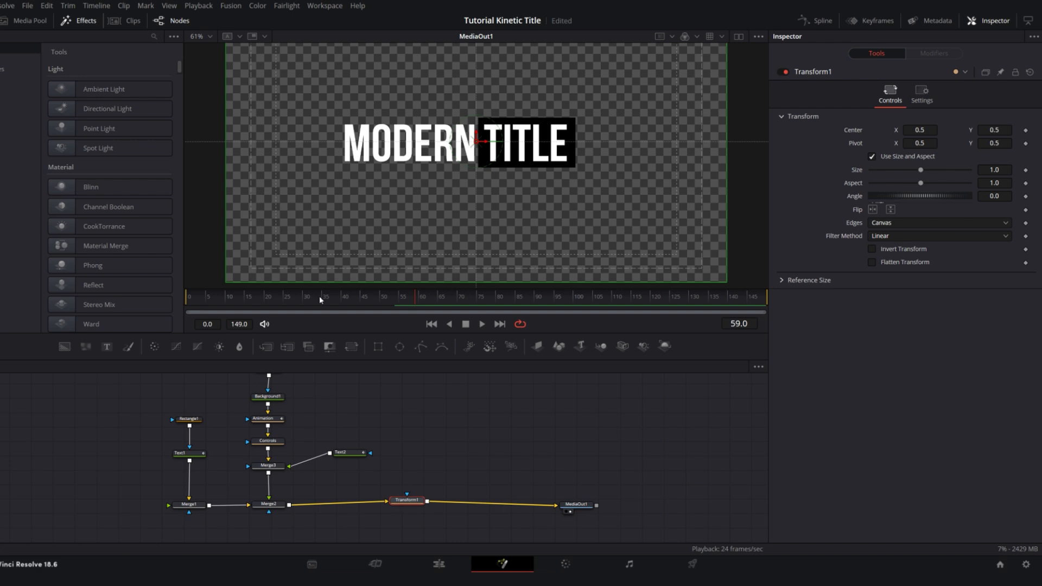
Keyframe Transform1's Center at frames 20 and 50, with Center X at 0.626 on frame 20 and 0.5 on frame 50
left_click_drag(336, 304, 268, 311)
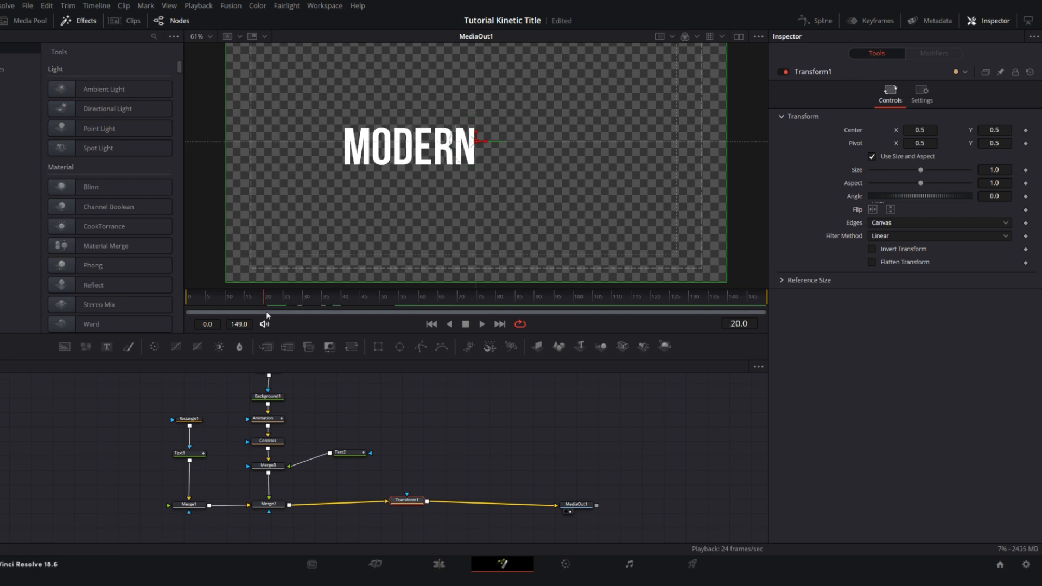
left_click(1026, 130)
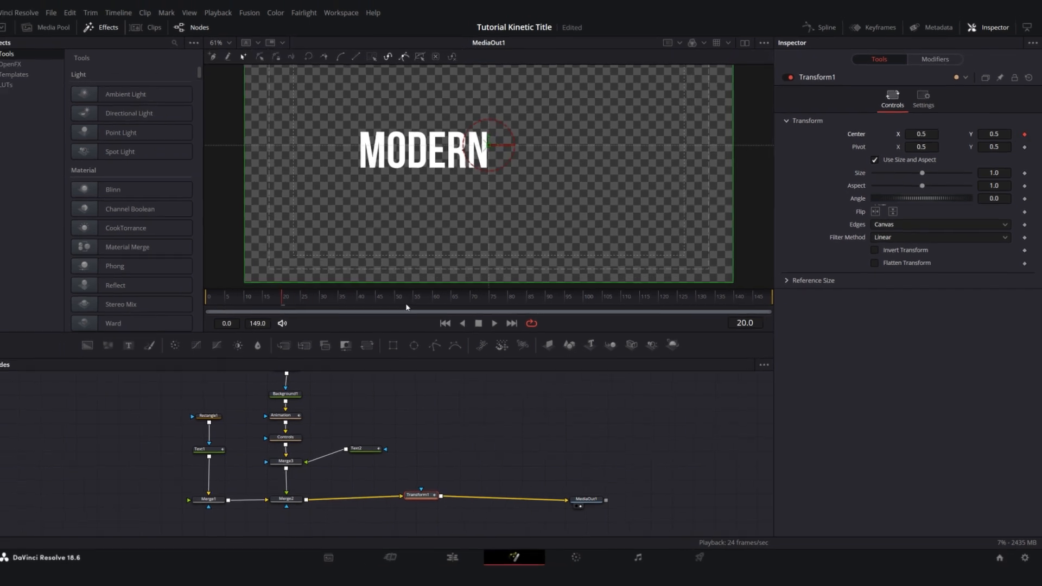
left_click(397, 305)
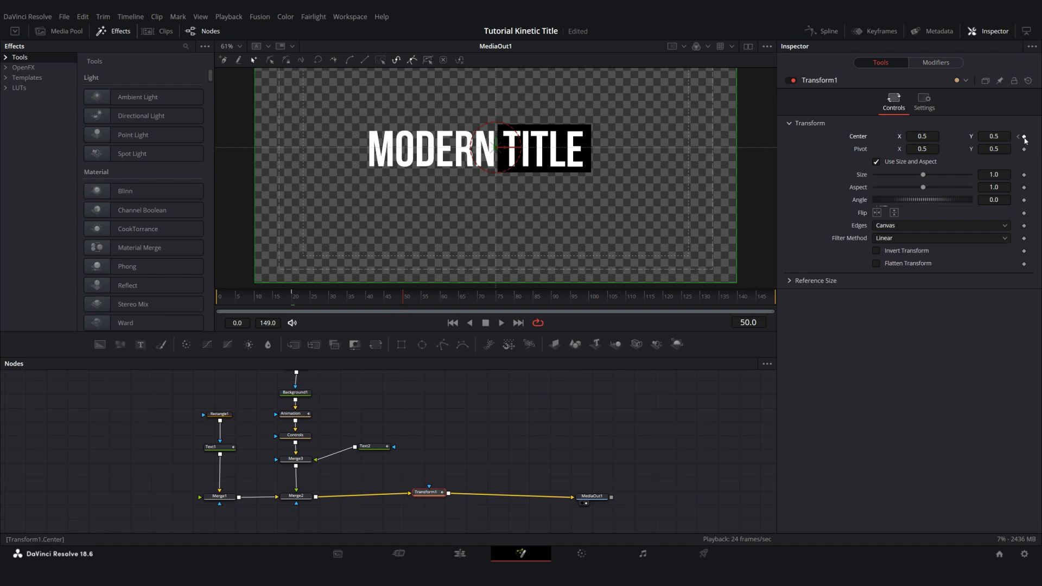
left_click(1019, 137)
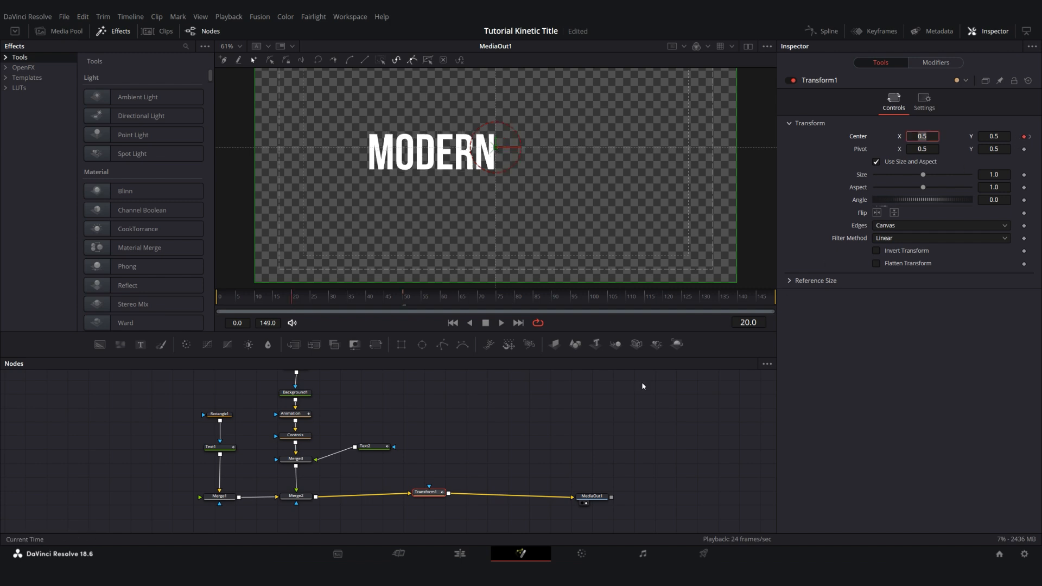
left_click_drag(922, 136, 941, 136)
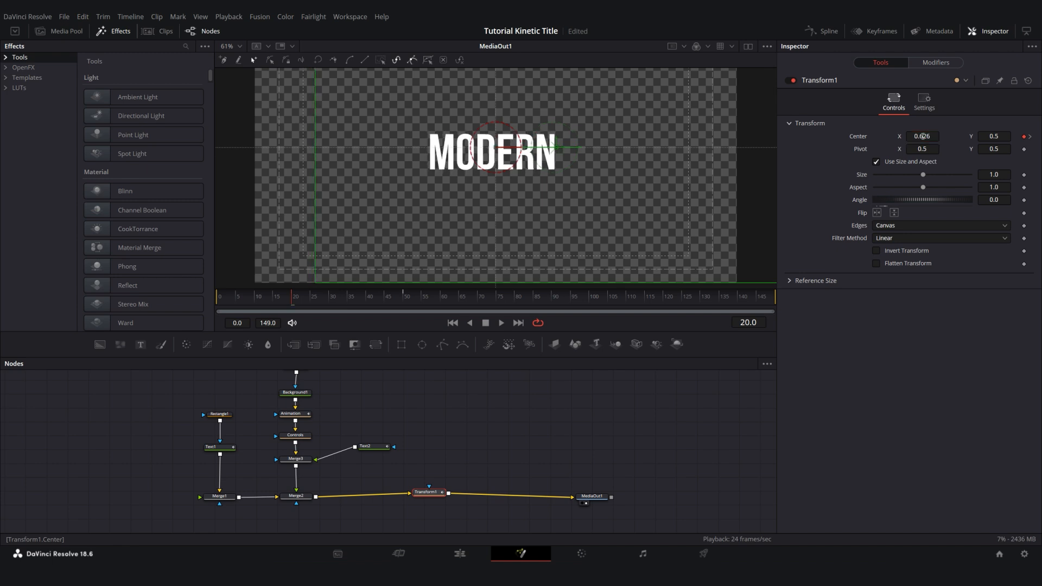
Smooth both of Transform1's center displacement keyframes in the Spline editor and set their ease in and ease out to 94
left_click(822, 31)
left_click_drag(460, 287, 460, 231)
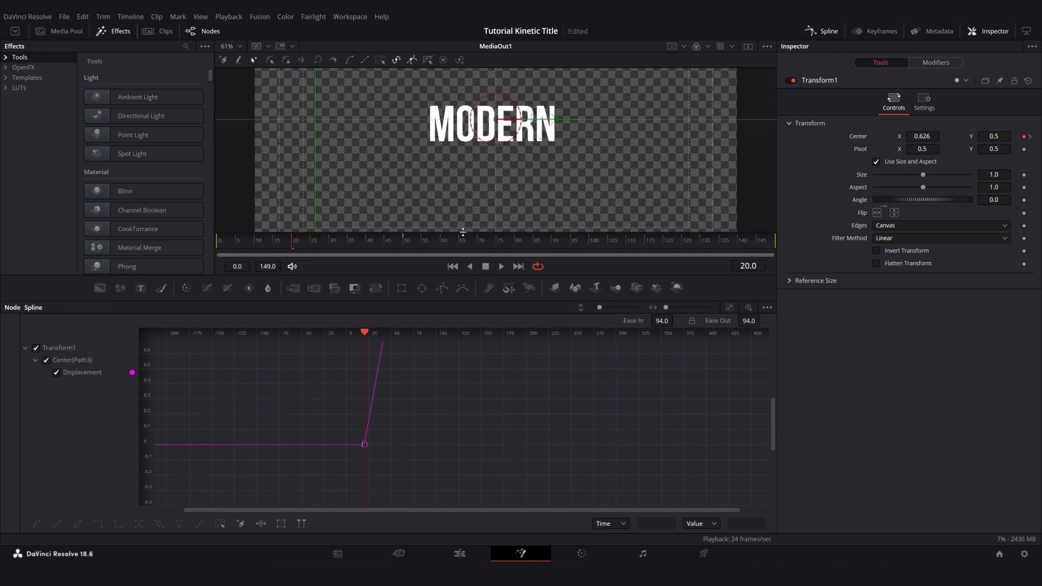
key("ctrl+f")
left_click_drag(424, 343, 349, 479)
key("shift+s")
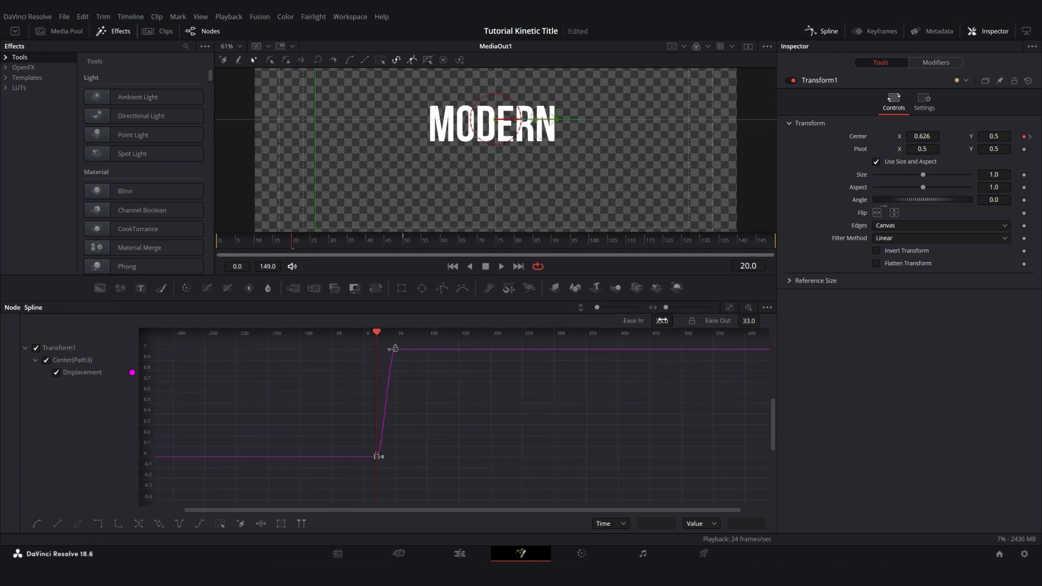
left_click_drag(663, 320, 785, 321)
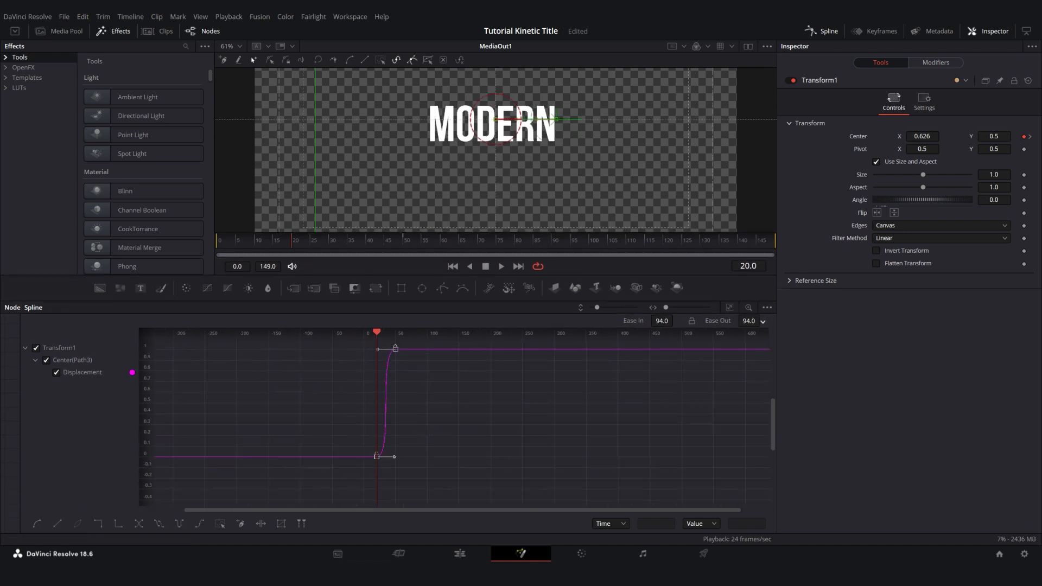
Close the Spline editor, enlarge the viewer and play the title's eased sideways movement
left_click(827, 32)
left_click_drag(532, 234, 545, 303)
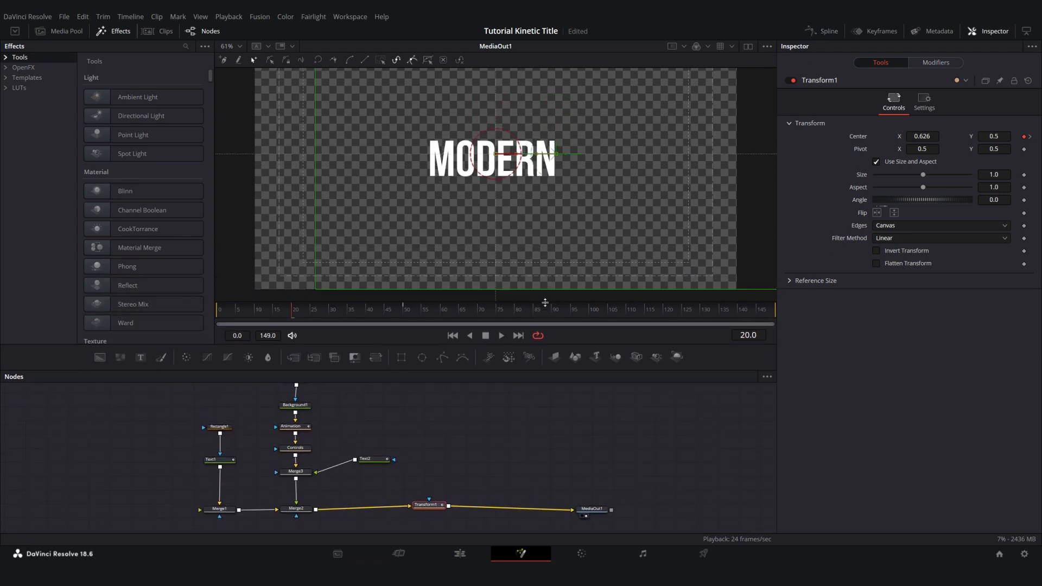
left_click_drag(470, 217, 471, 231)
left_click_drag(354, 312, 274, 315)
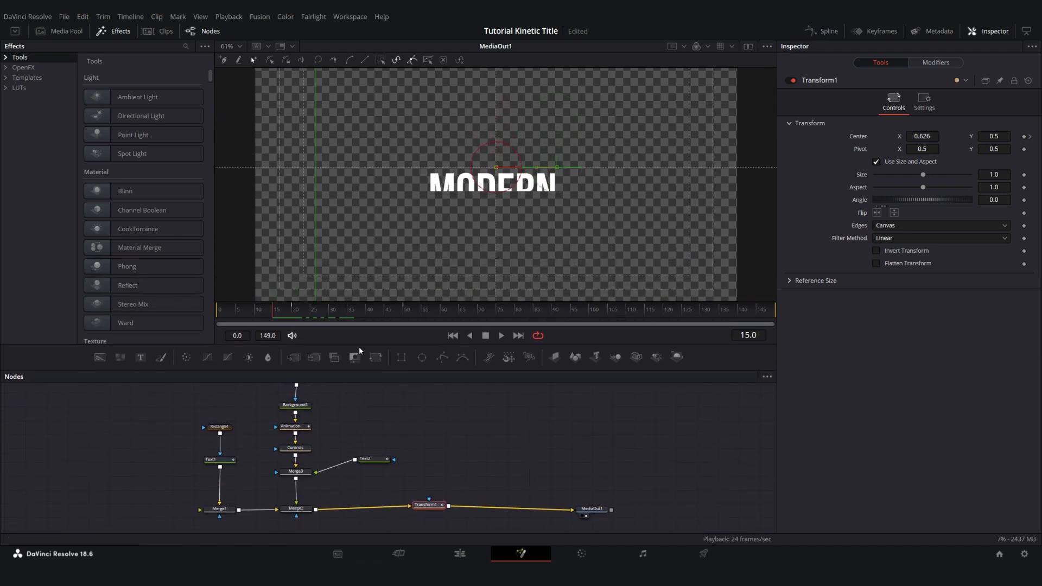
key("space")
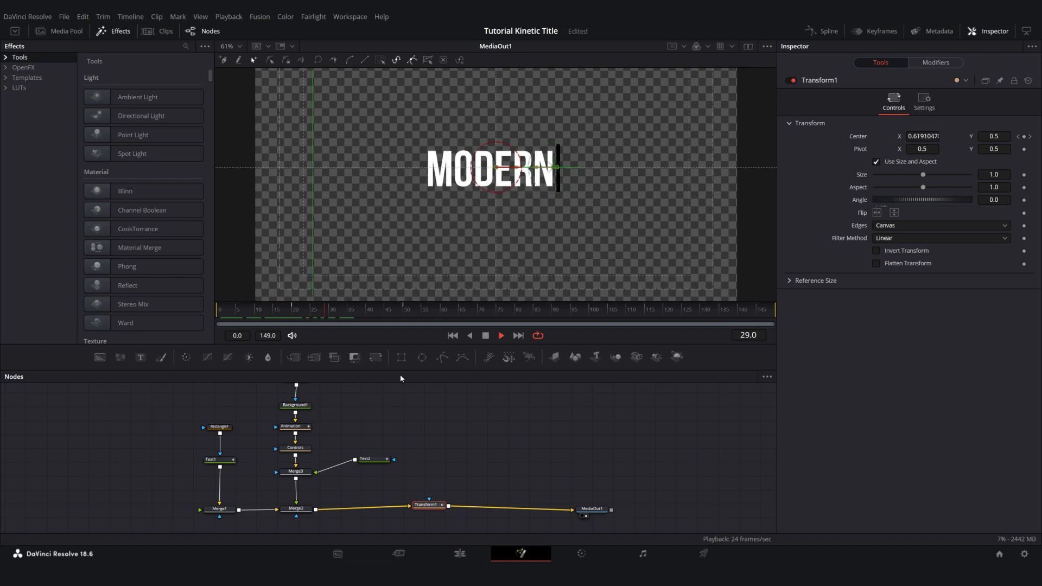
key("space")
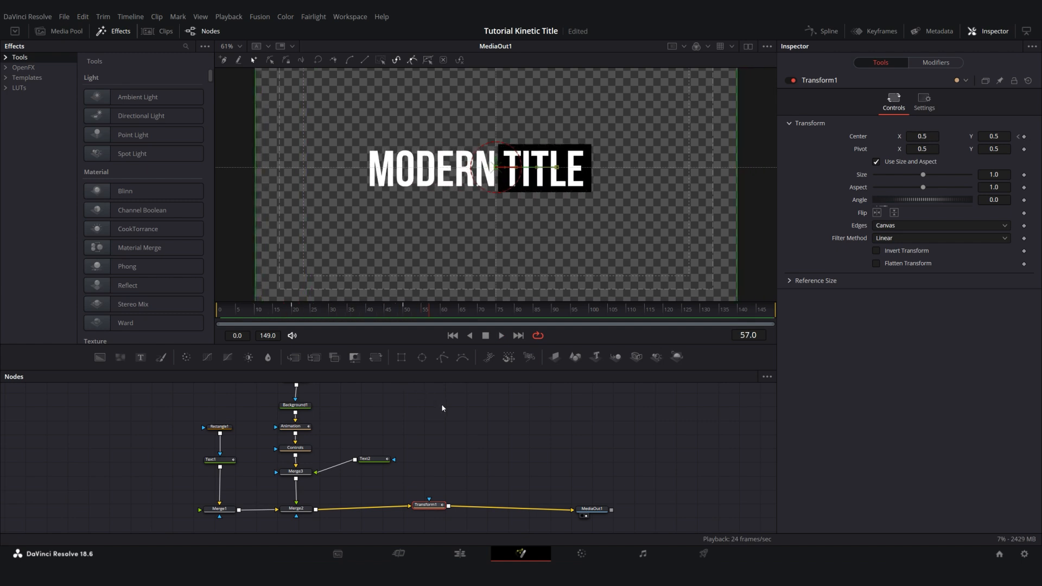
Keyframe Transform1's Size at 1.0 on frame 35 and at 0.933 on frame 65
left_click(351, 311)
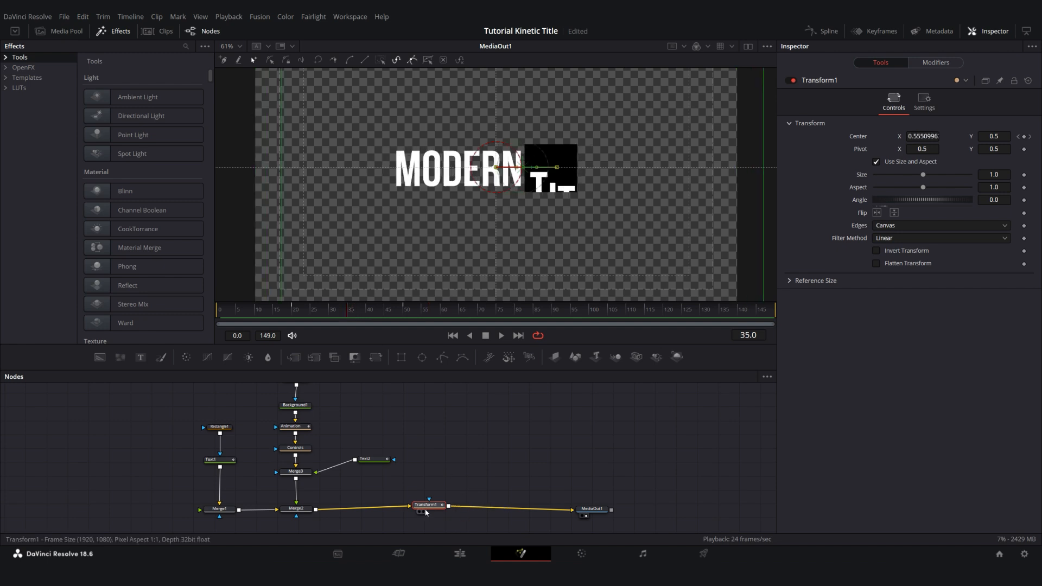
left_click(1024, 175)
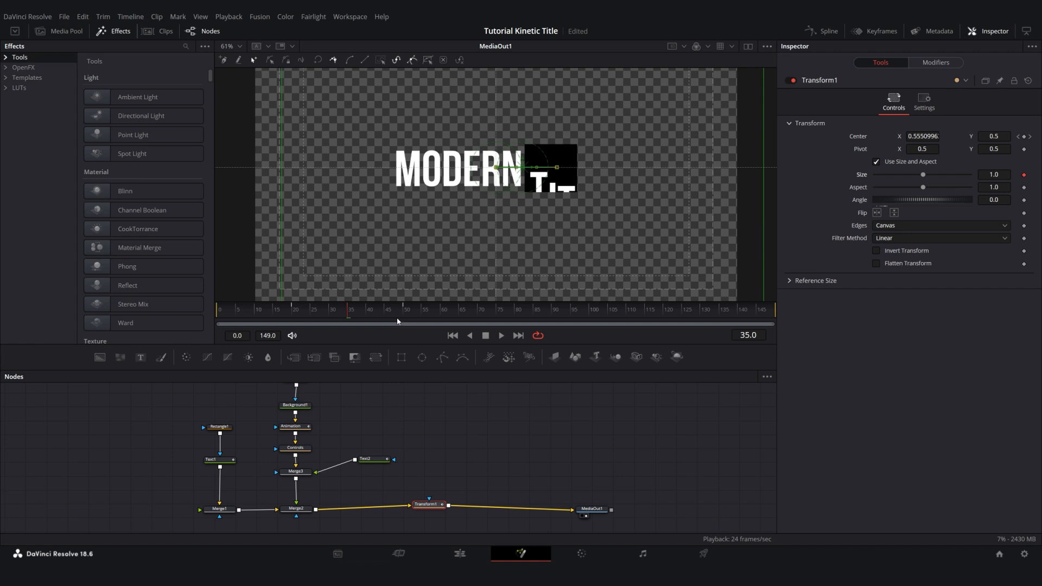
left_click_drag(396, 312, 461, 311)
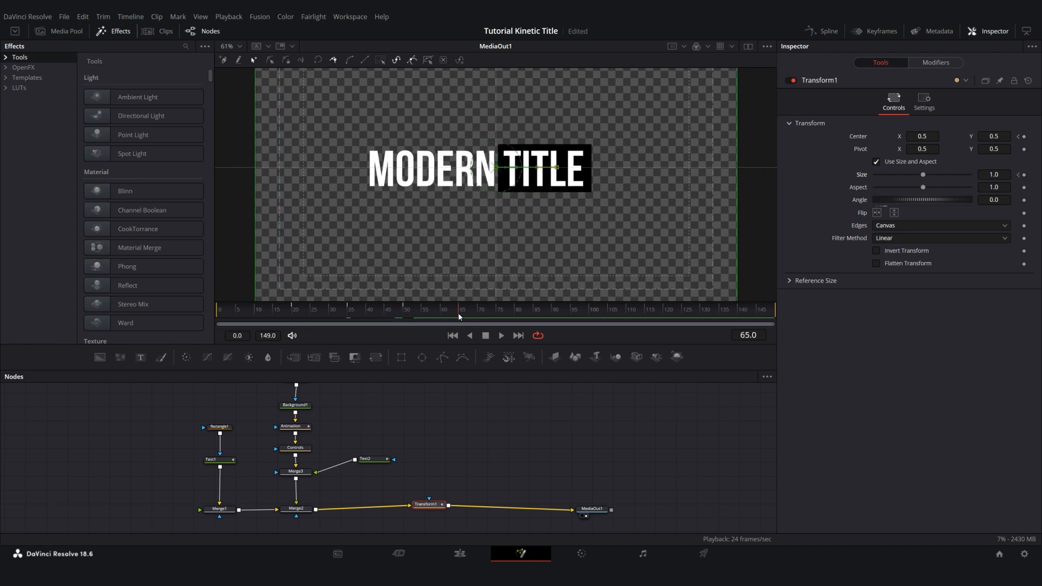
left_click_drag(1003, 178, 966, 178)
Show only Transform1's Size curve in the Spline editor, smooth its keyframes and set their ease in and ease out to 94
left_click(829, 32)
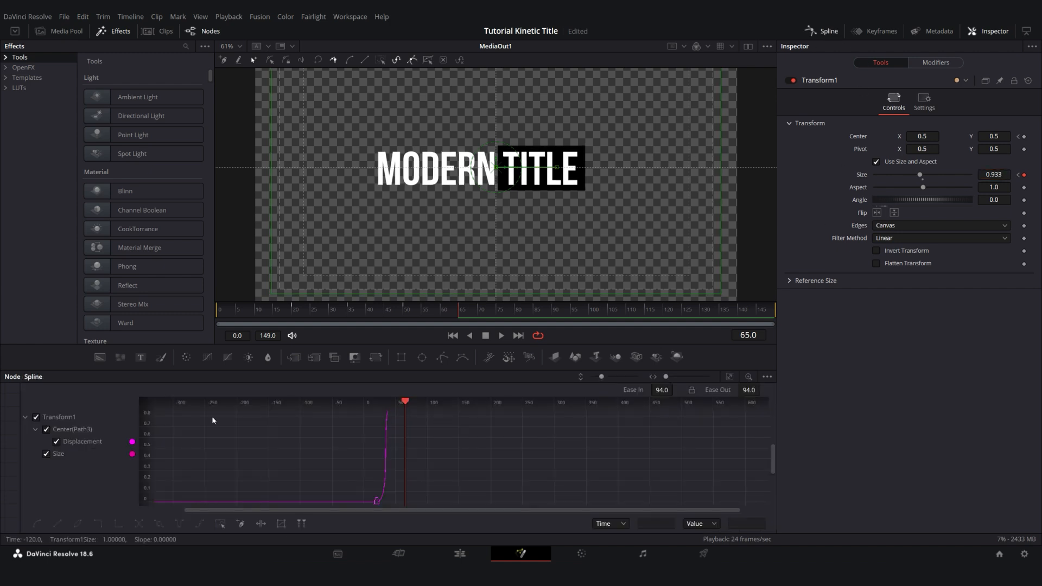
left_click(46, 429)
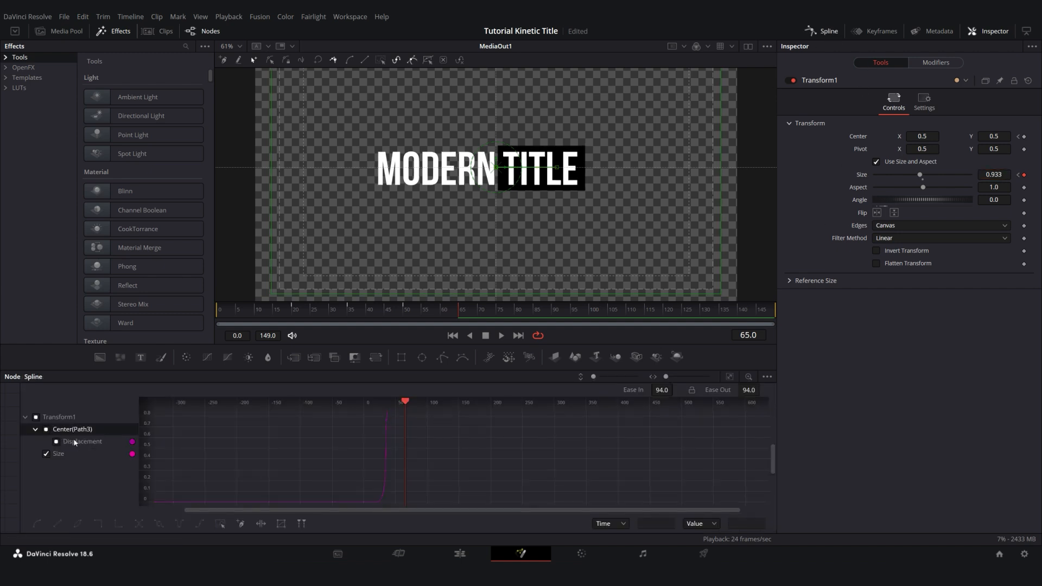
left_click(47, 454)
left_click(46, 454)
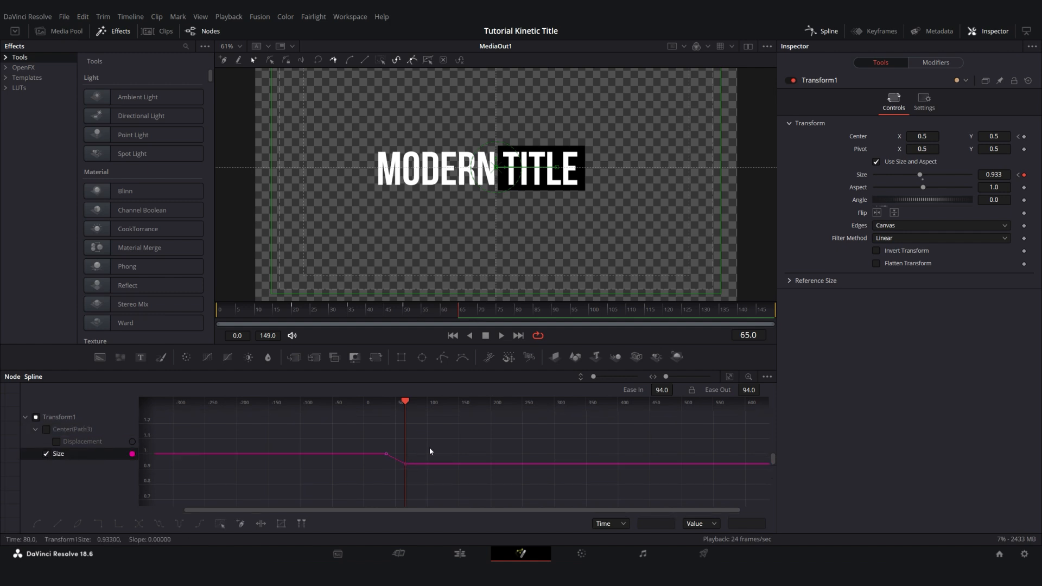
left_click(38, 526)
left_click_drag(664, 391, 746, 395)
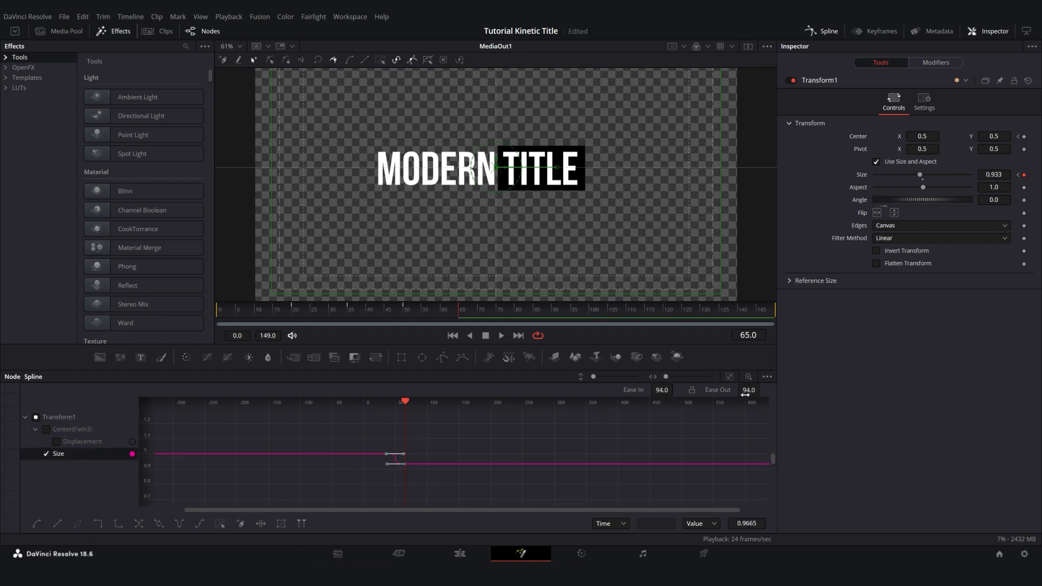
Close the Spline editor and play the animation to check the title's eased scaling
left_click(818, 31)
left_click(388, 311)
left_click(266, 312)
key("space")
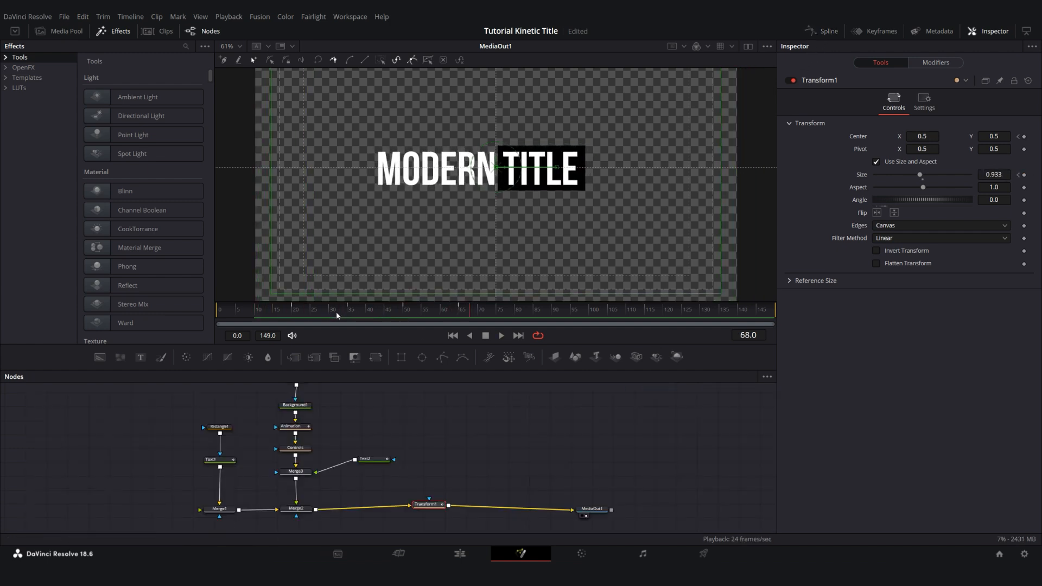
left_click(261, 313)
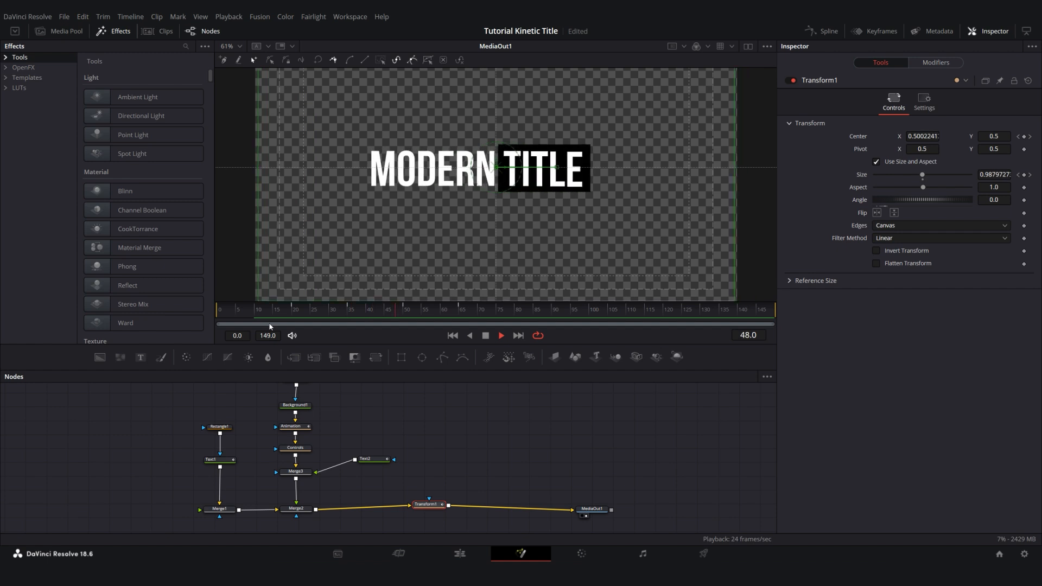
key("space")
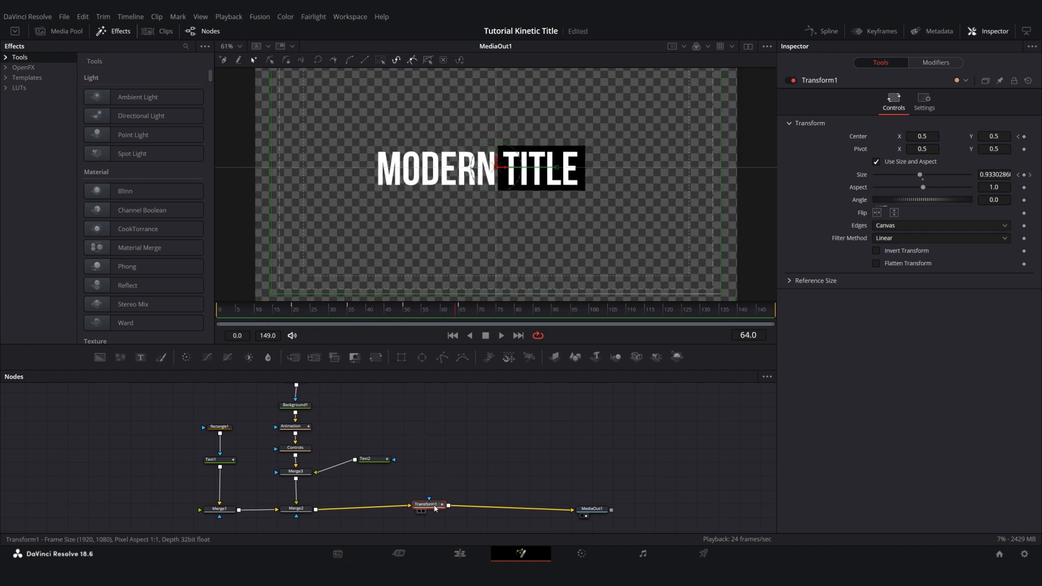
Set Transform1's Size keyframe at frame 65 to 0.893
left_click(462, 310)
left_click(1024, 174)
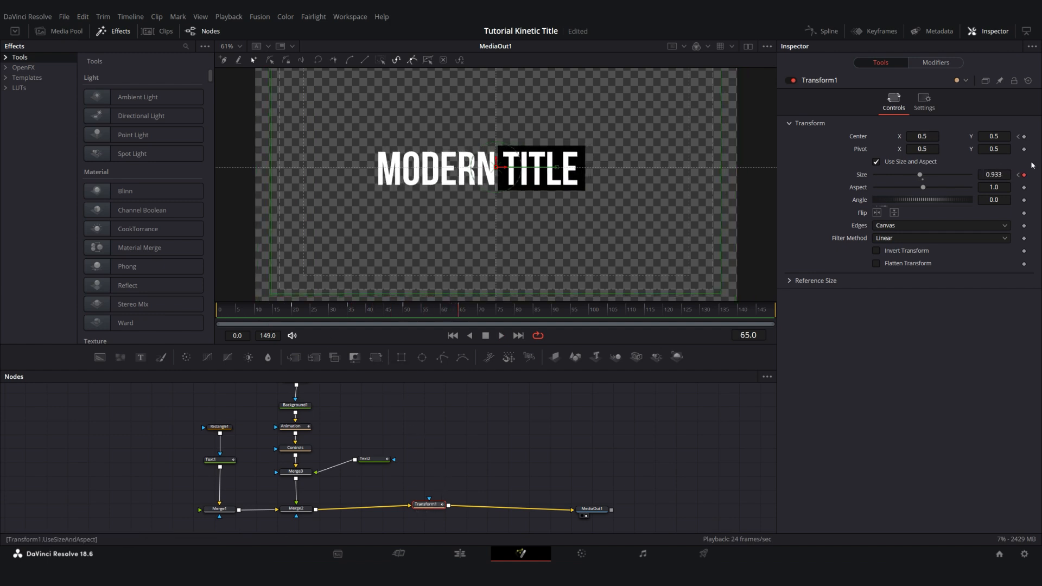
left_click_drag(1000, 174, 978, 175)
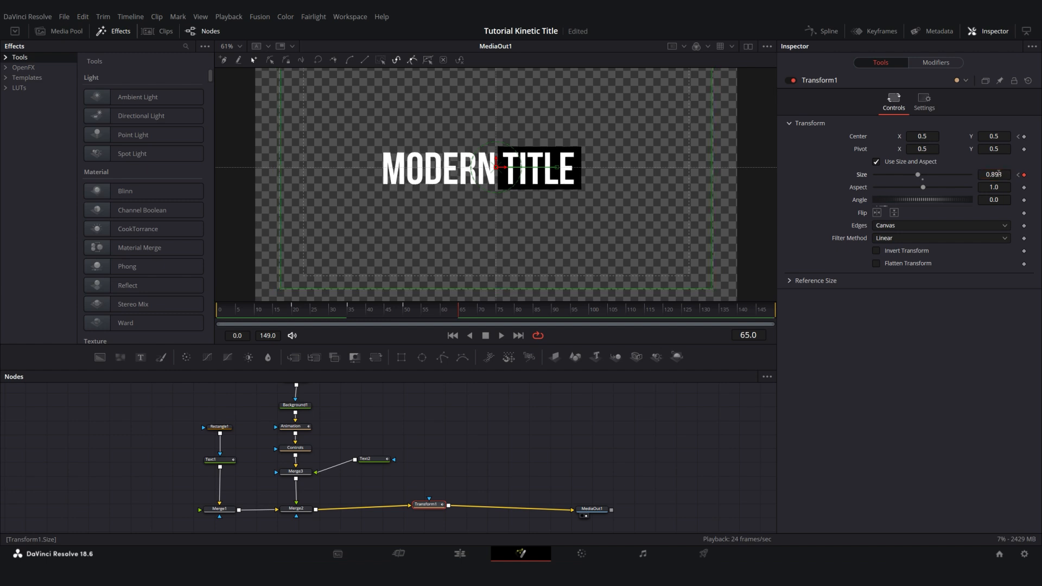
Shift both of Transform1's Size keyframes forward about 5 frames in the Spline editor, to frames 40 and 70
left_click(822, 31)
scroll(365, 479, "up", 3)
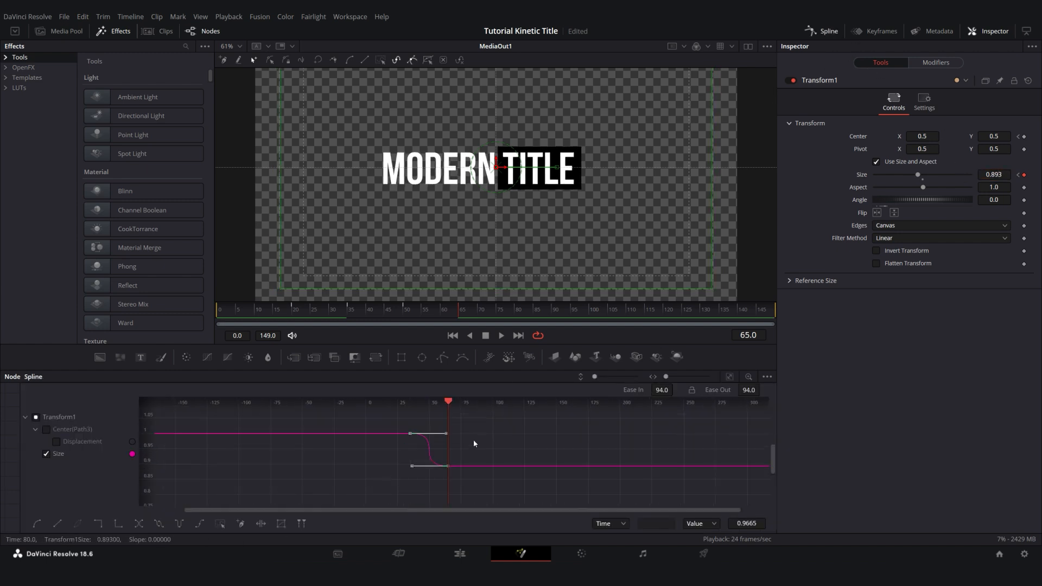
left_click_drag(486, 422, 396, 484)
left_click_drag(404, 438, 401, 447)
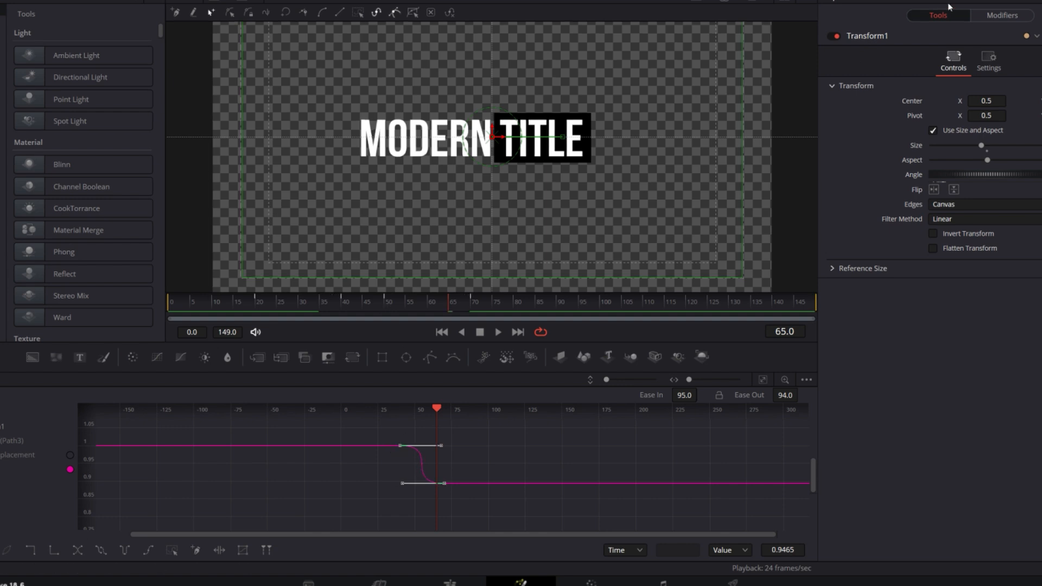
Close the Spline editor and play the title animation from frame 8 to check the retimed scaling
left_click(895, 1)
left_click_drag(379, 300, 203, 307)
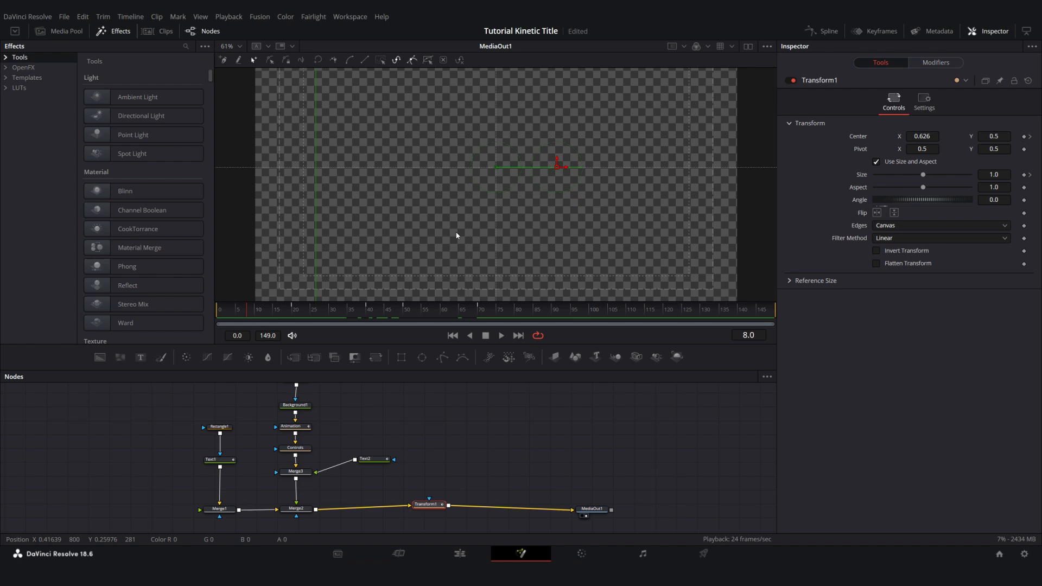
key("space")
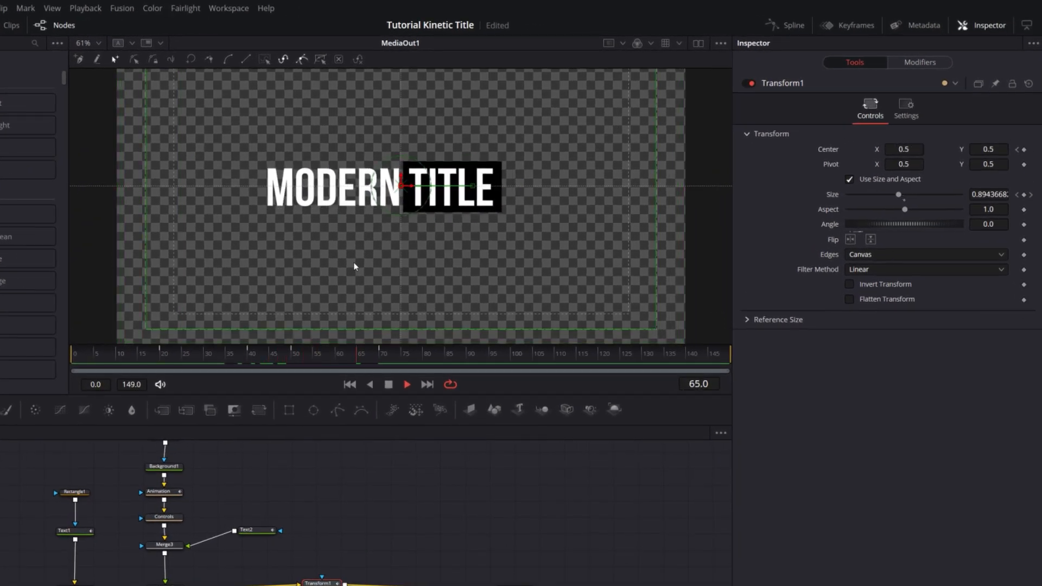
key("space")
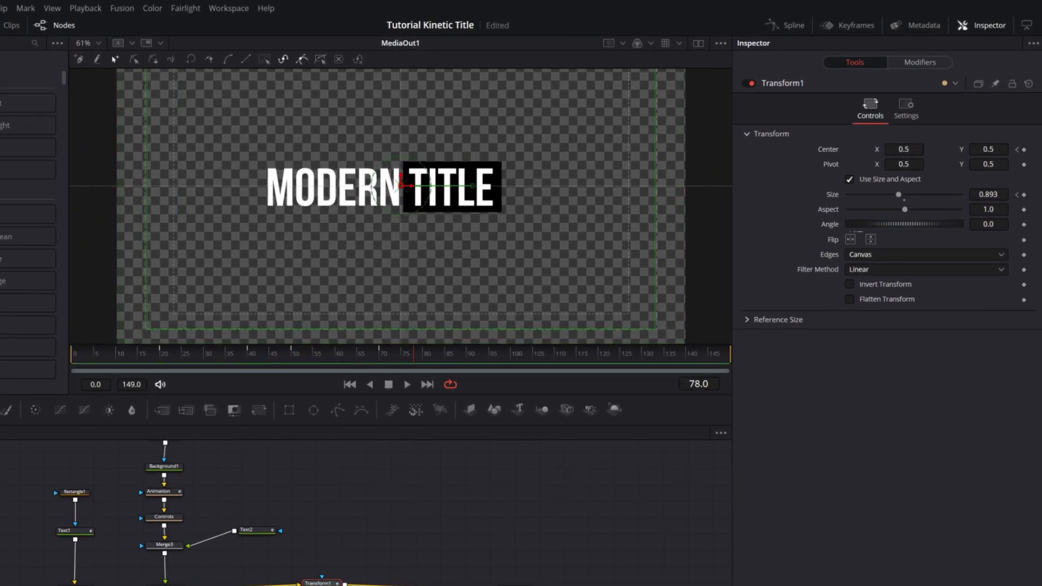
Add a Time Stretcher node after Transform1 with the playhead at frame 70
left_click_drag(515, 585, 570, 585)
left_click(280, 585)
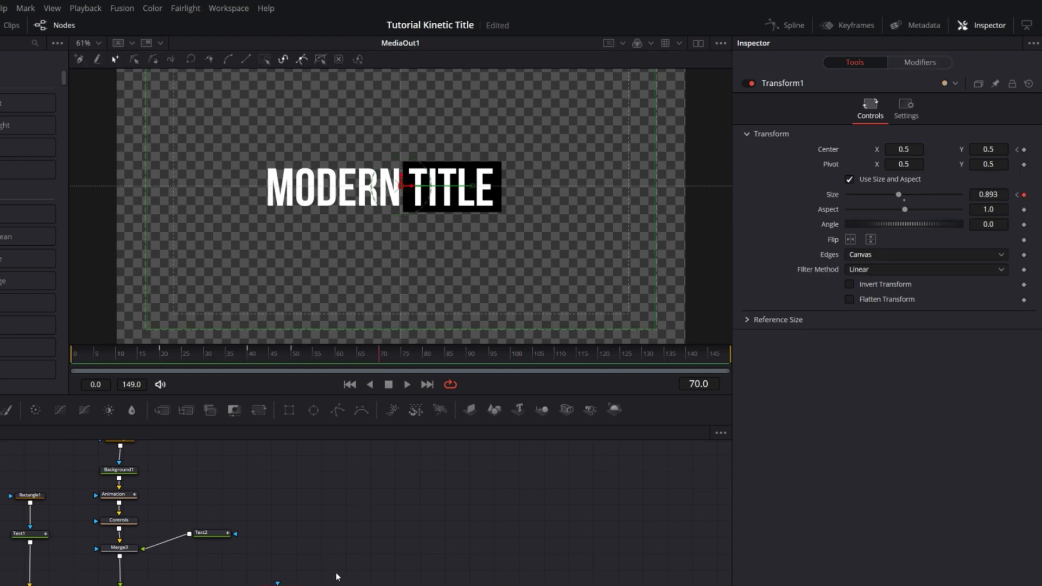
key("shift+space")
type("time")
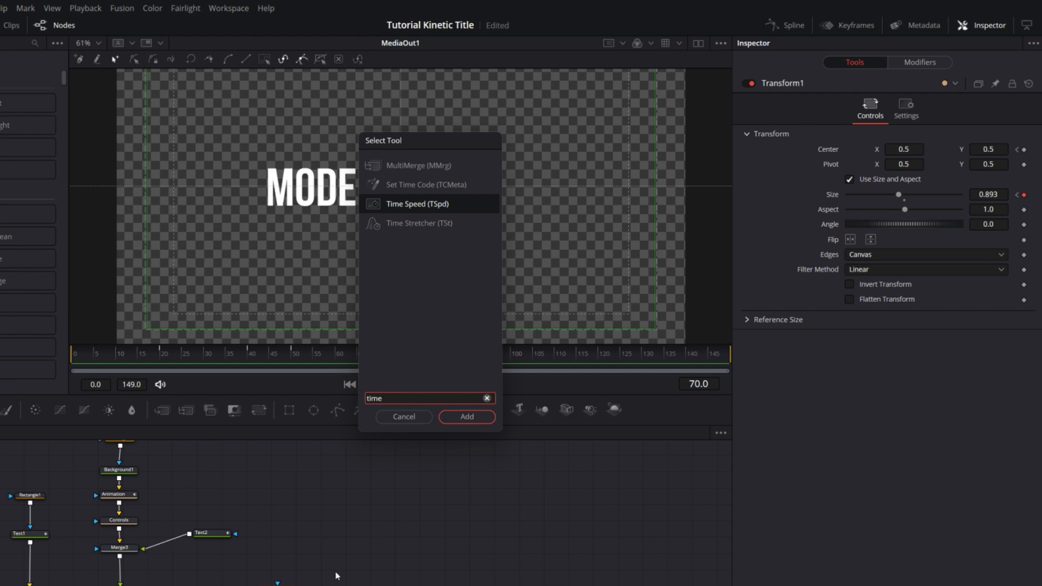
key("Down")
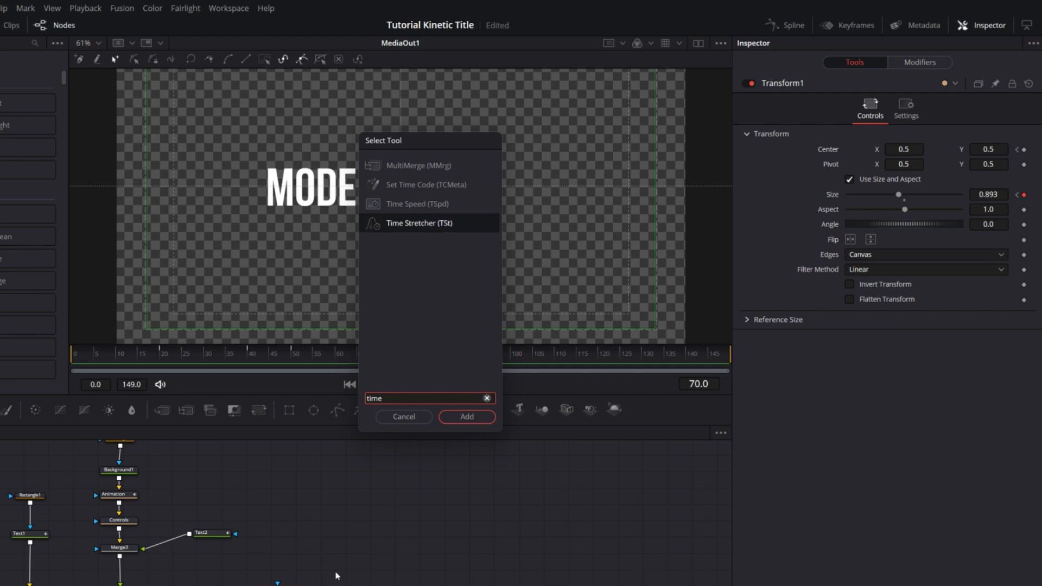
key("Return")
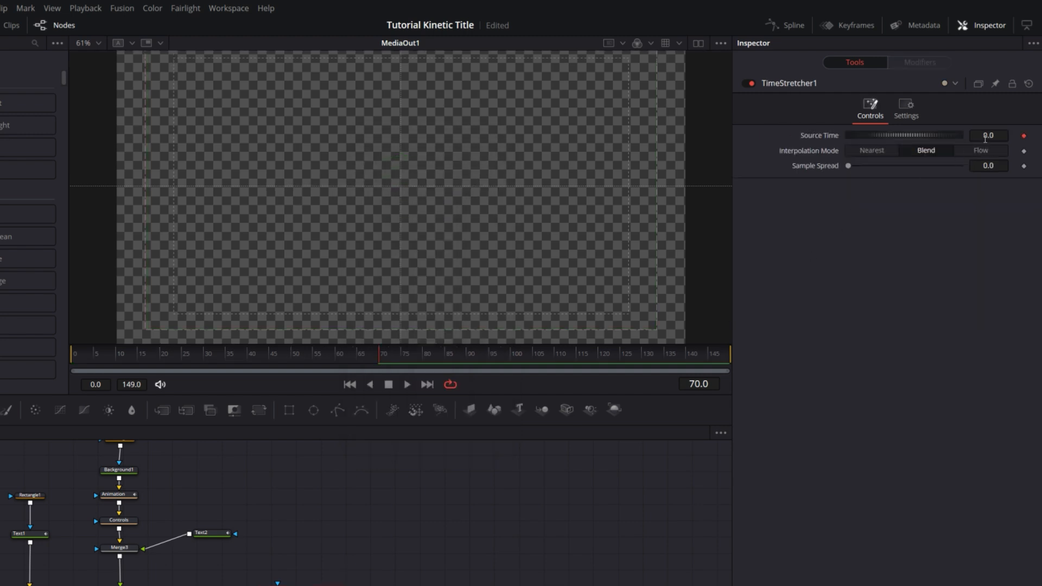
Keyframe TimeStretcher1's Source Time at 70 on frame 70 and at 0 on frame 0
left_click(985, 136)
type("70")
key("Return")
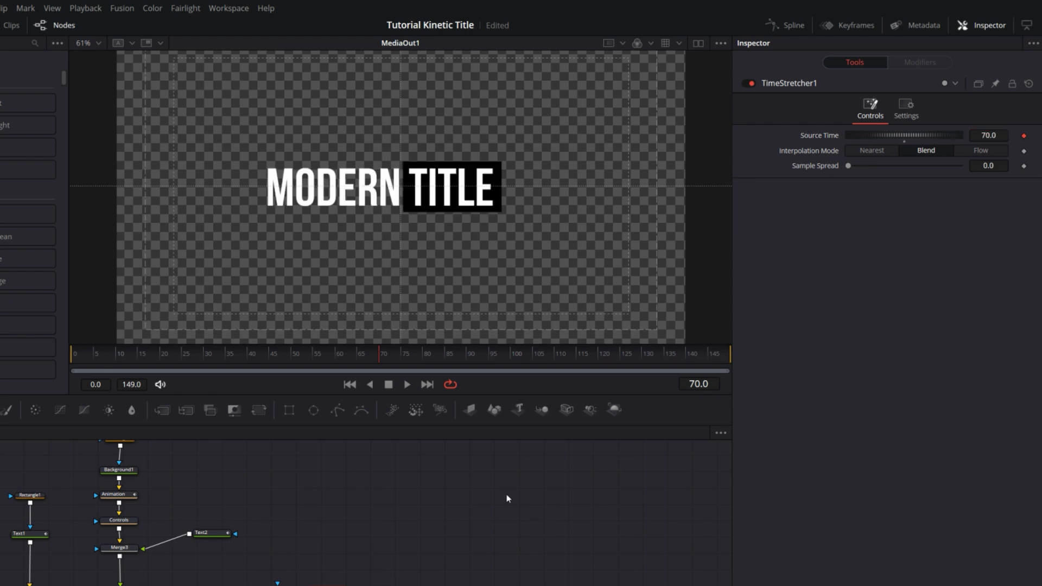
left_click_drag(380, 356, 8, 365)
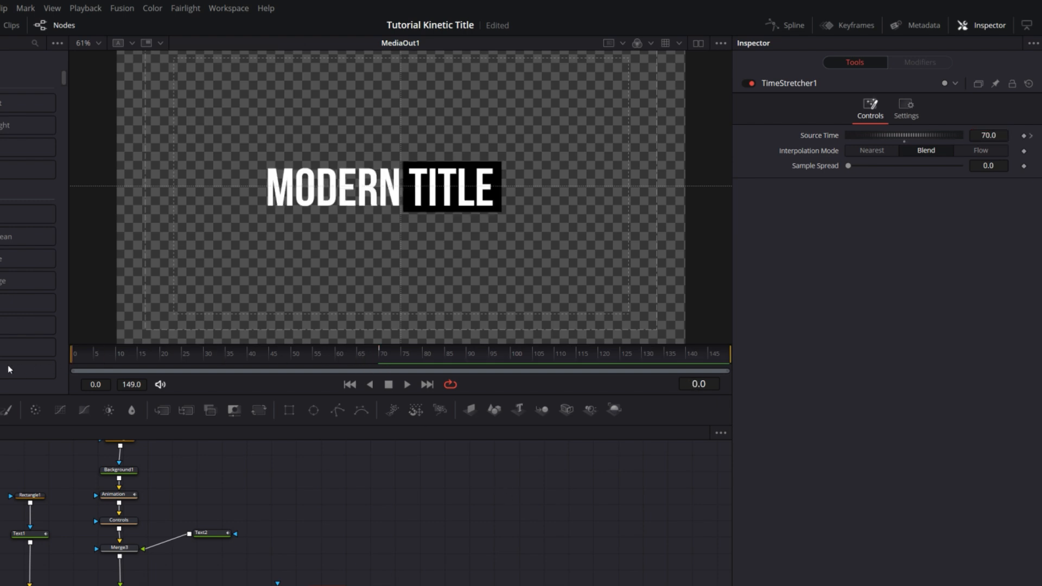
left_click(996, 136)
type("0")
key("Return")
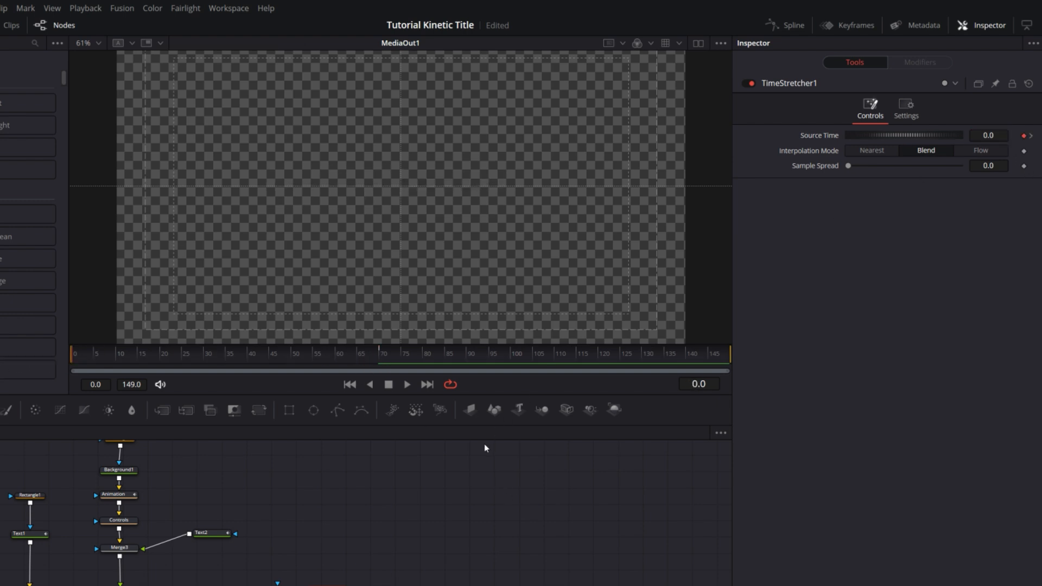
Keyframe TimeStretcher1's Source Time to hold 70 at frame 79 and return to 0 at frame 149
left_click_drag(93, 354, 383, 371)
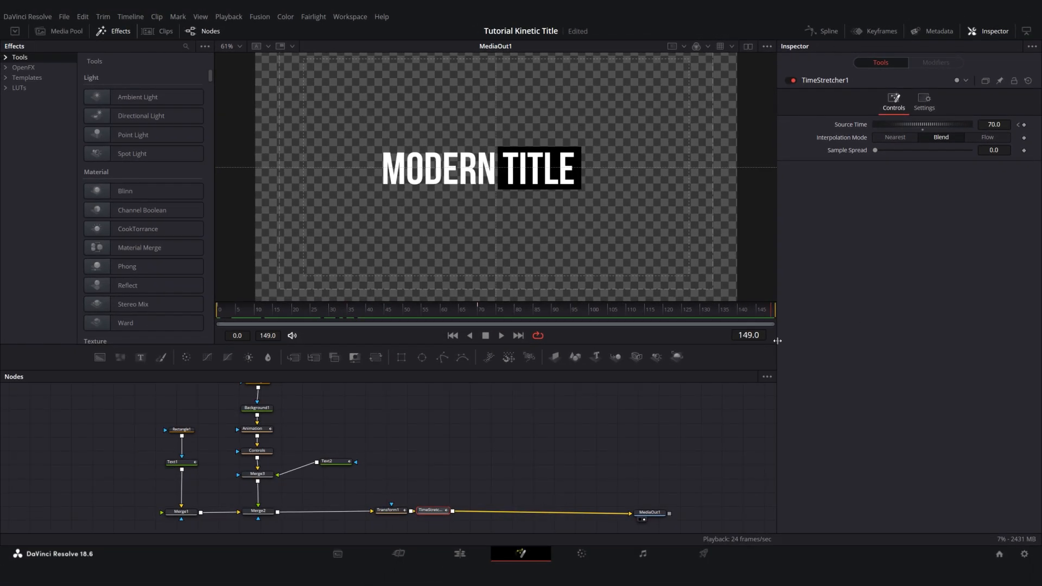
left_click(766, 335)
key("ctrl+a")
type("79")
key("Return")
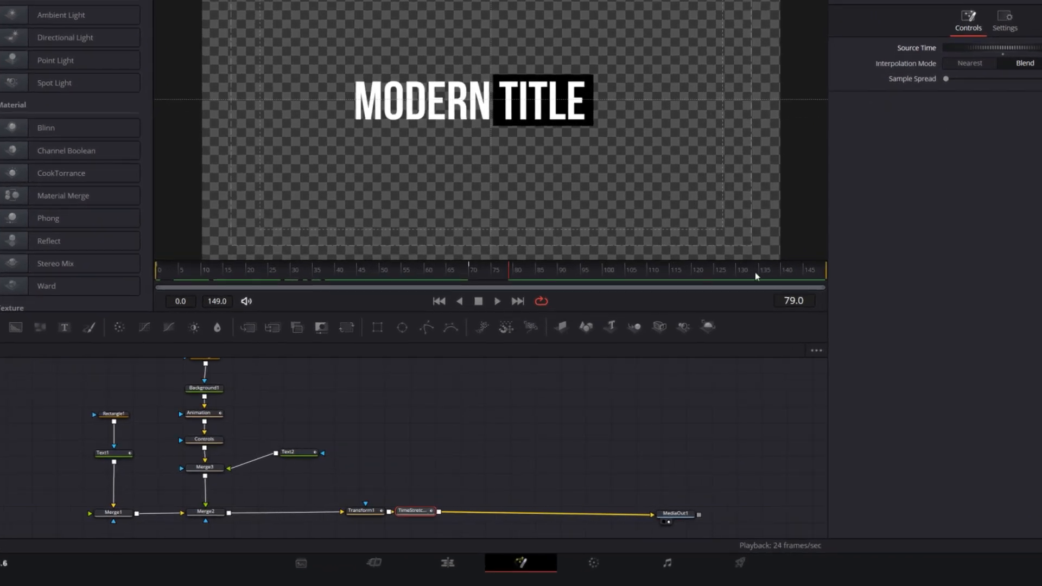
left_click_drag(757, 277, 891, 275)
key("Return")
Play the title from about frame 79 and scrub the timeline to check the reversed exit animation
left_click(505, 273)
key("space")
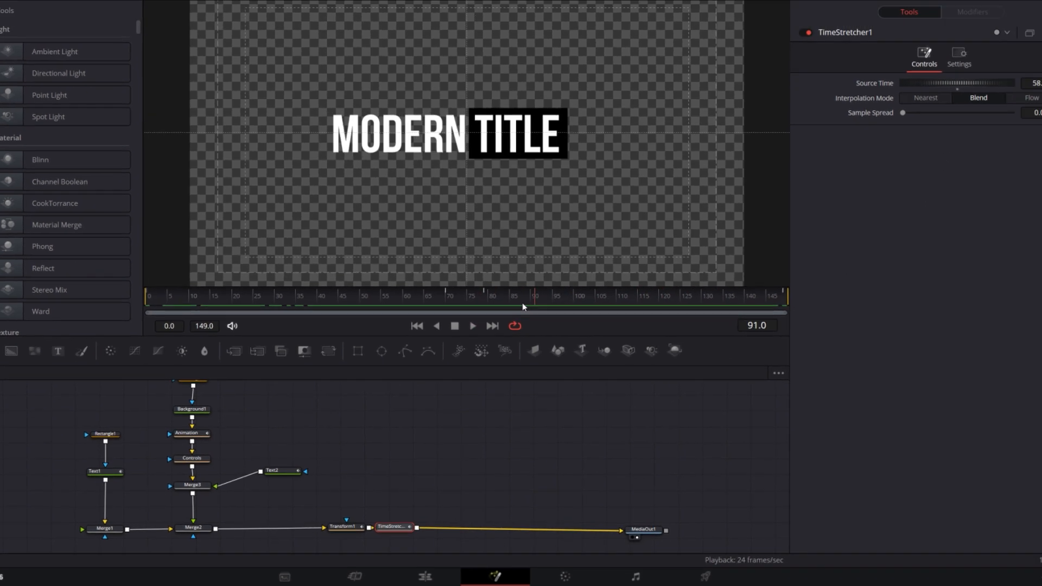
left_click_drag(523, 307, 476, 305)
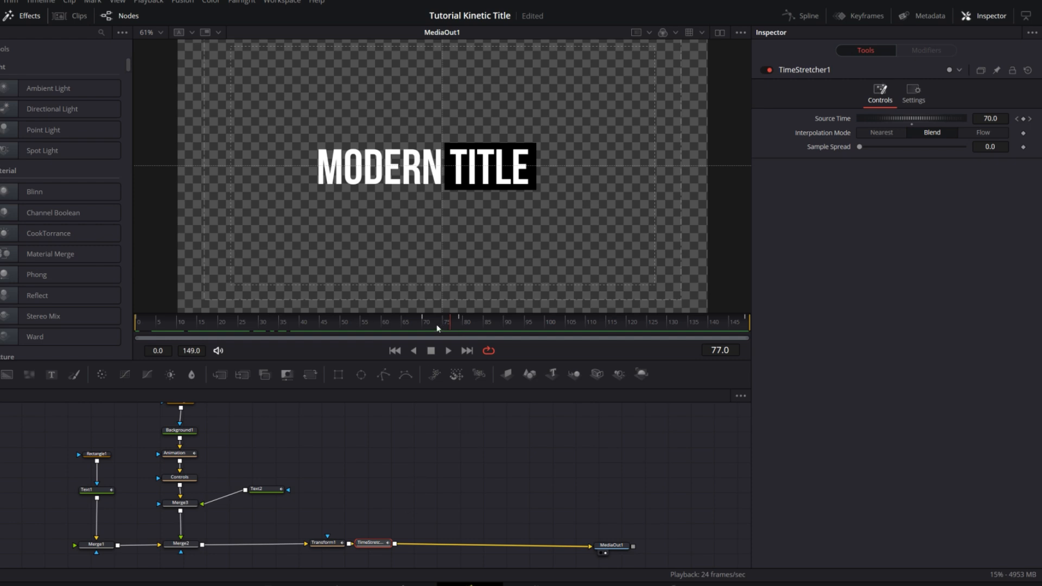
Insert a Keyframe Stretcher node between TimeStretcher1 and MediaOut1
left_click_drag(373, 543, 400, 546)
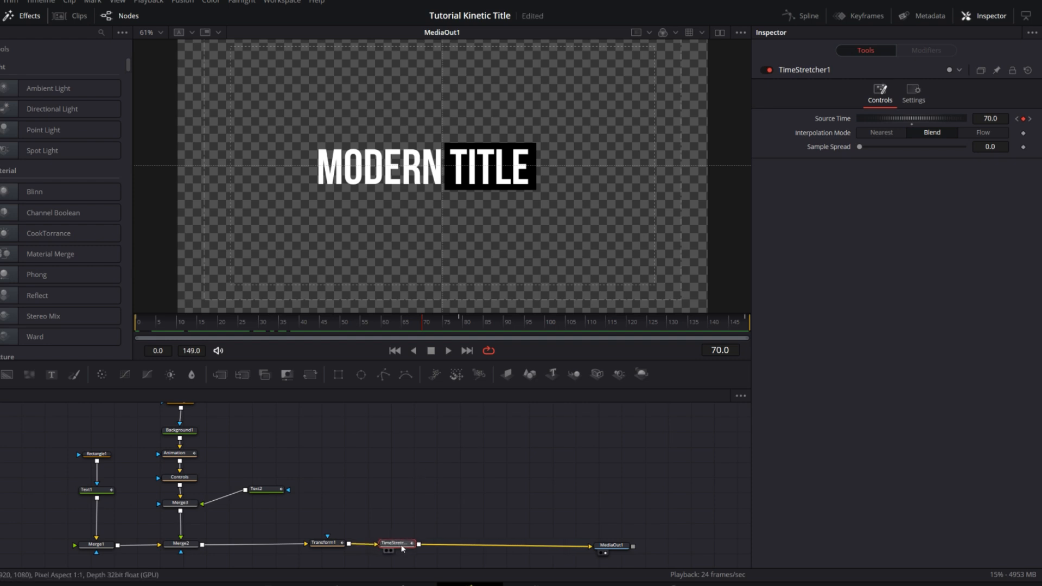
key("shift+space")
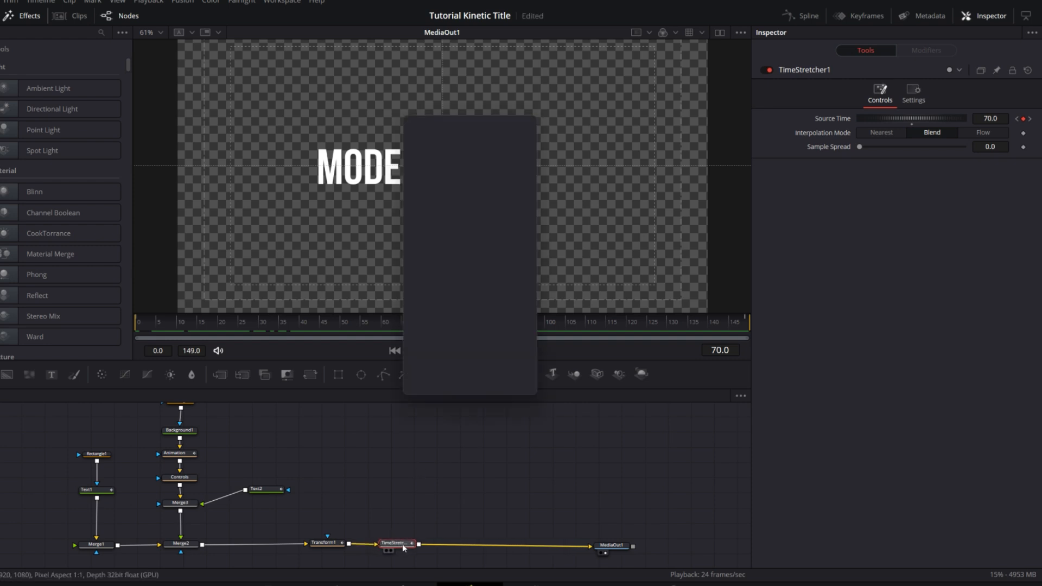
type("time")
type("key")
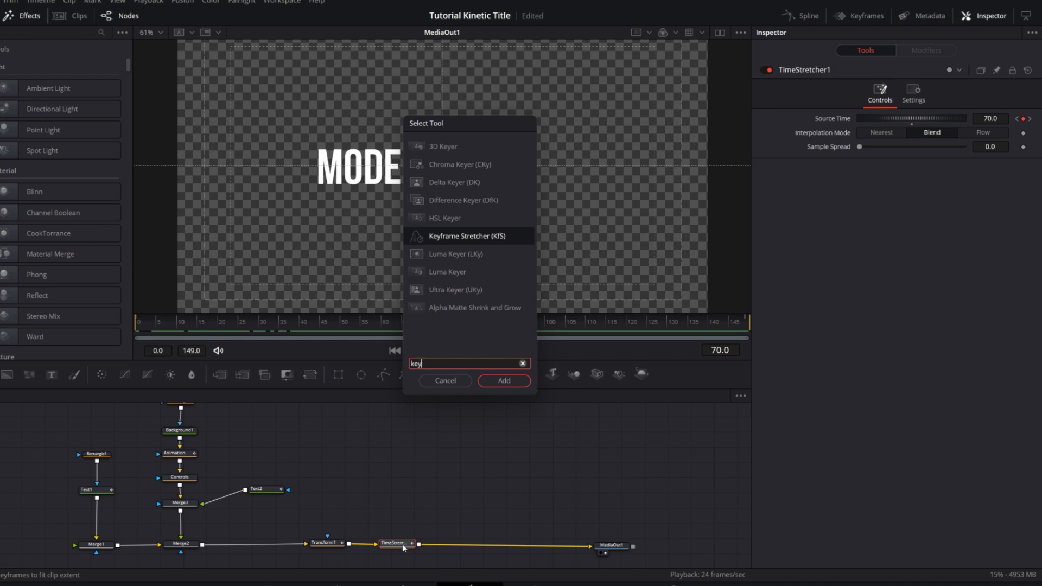
left_click(504, 380)
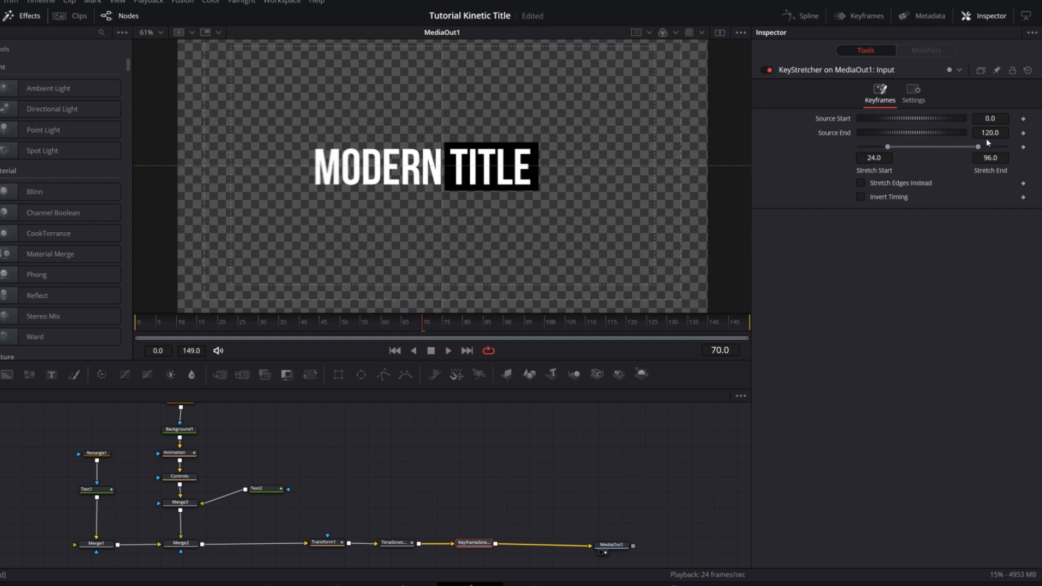
Set the Keyframe Stretcher's Source End to 149, the composition's last frame
left_click_drag(718, 321, 744, 340)
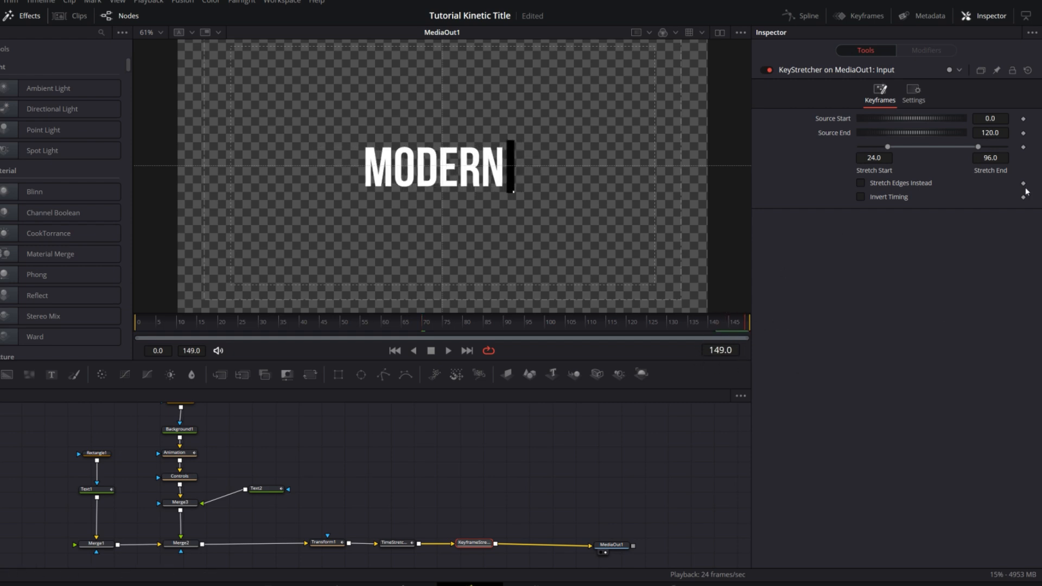
left_click(993, 133)
type("149")
key("Return")
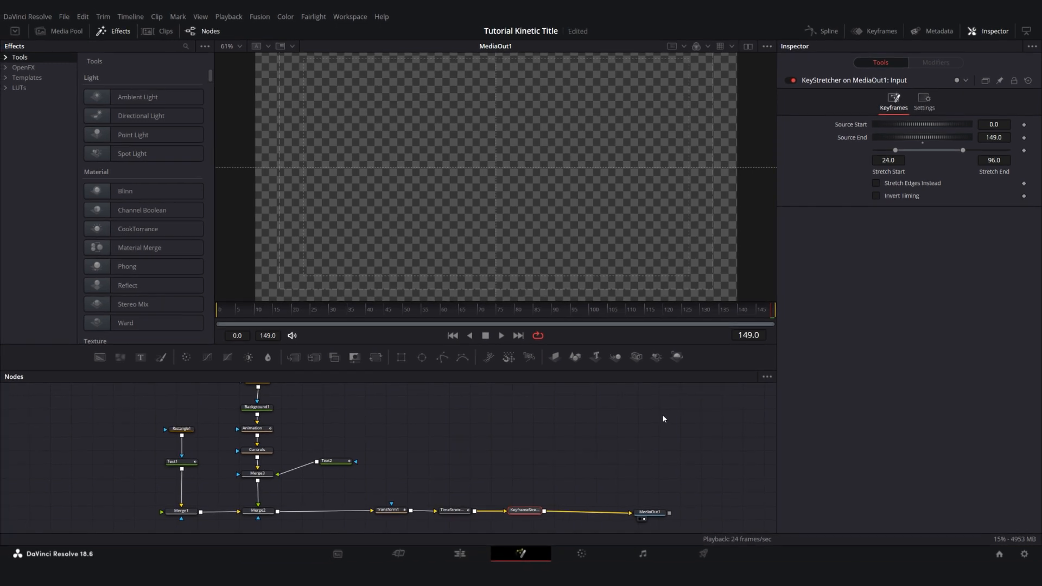
Check TimeStretcher1's hold keyframes and set the Keyframe Stretcher's Stretch Start to 70 and Stretch End to 79
left_click(462, 510)
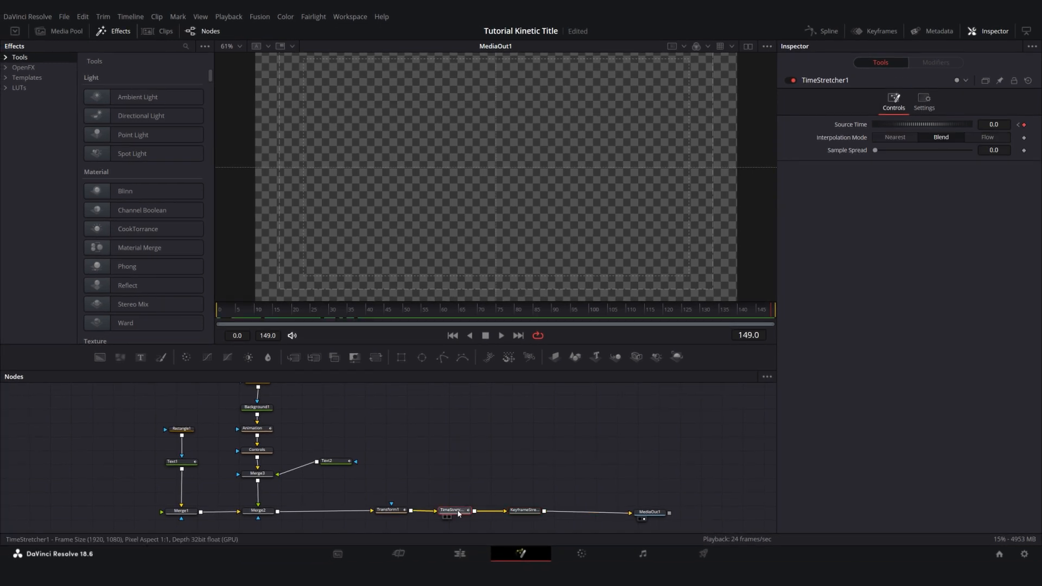
left_click(479, 310)
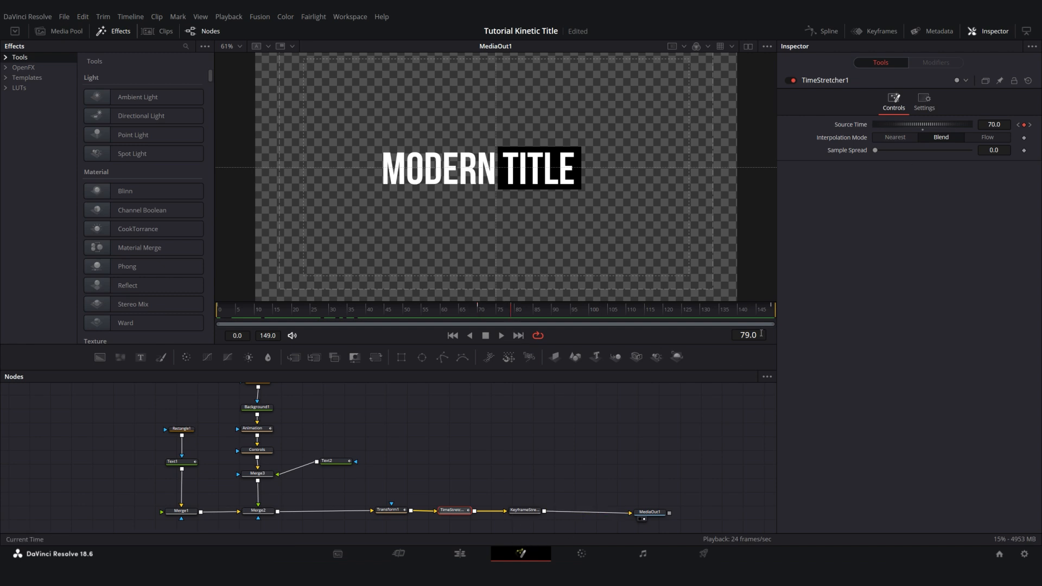
left_click(524, 510)
left_click(890, 160)
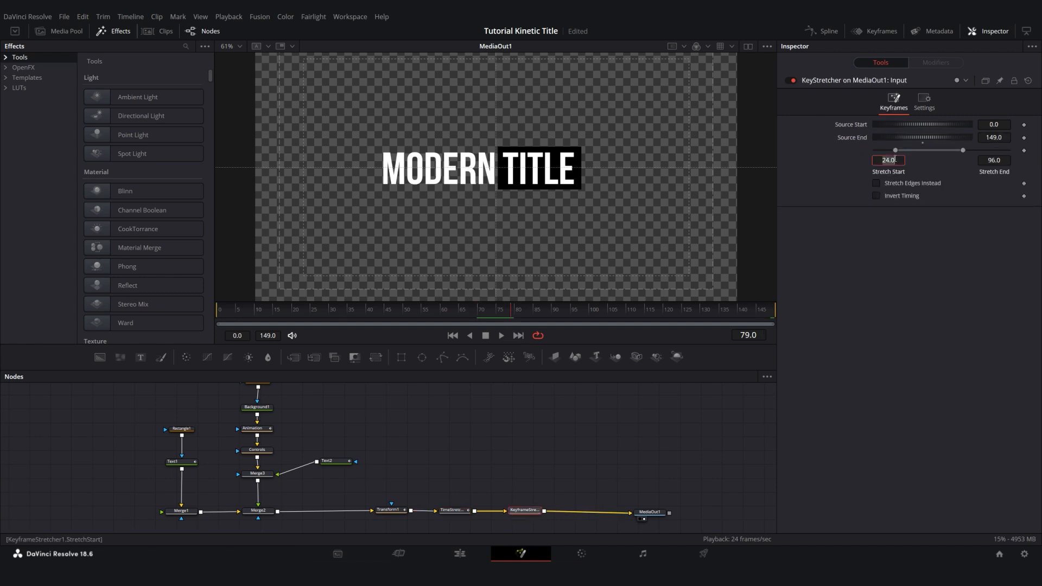
type("70")
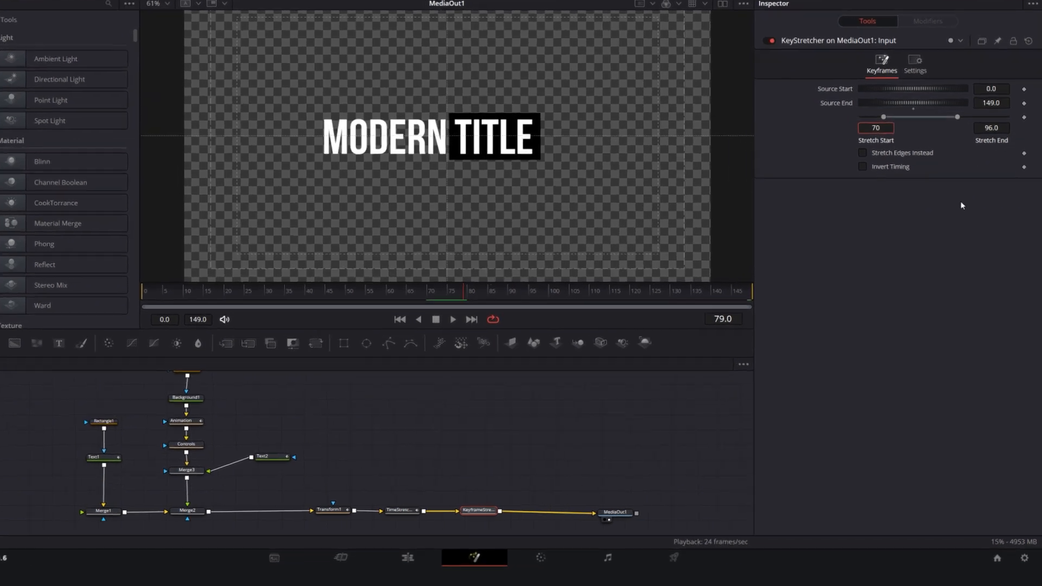
left_click(999, 161)
type("79")
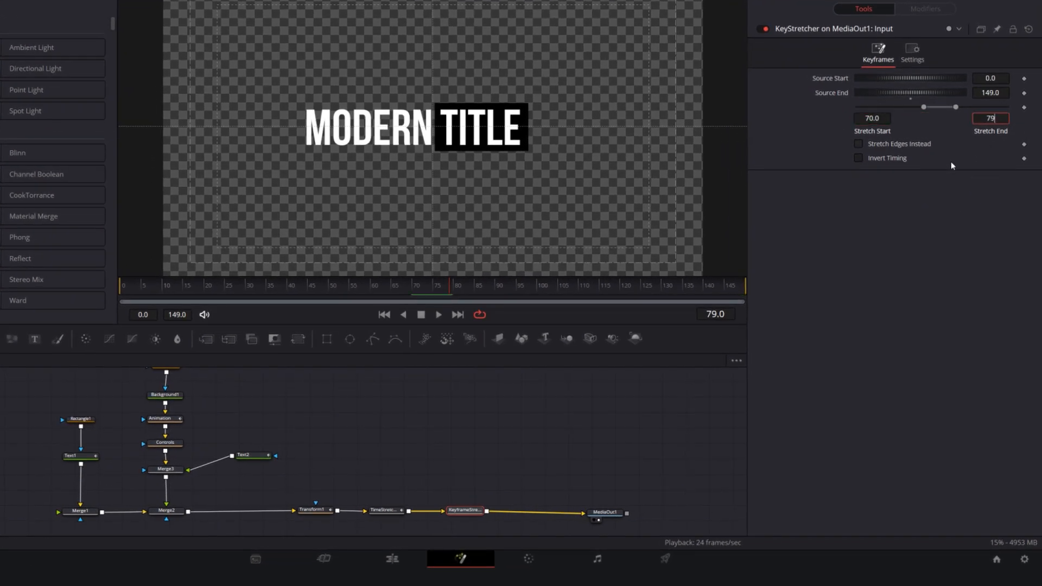
key("Return")
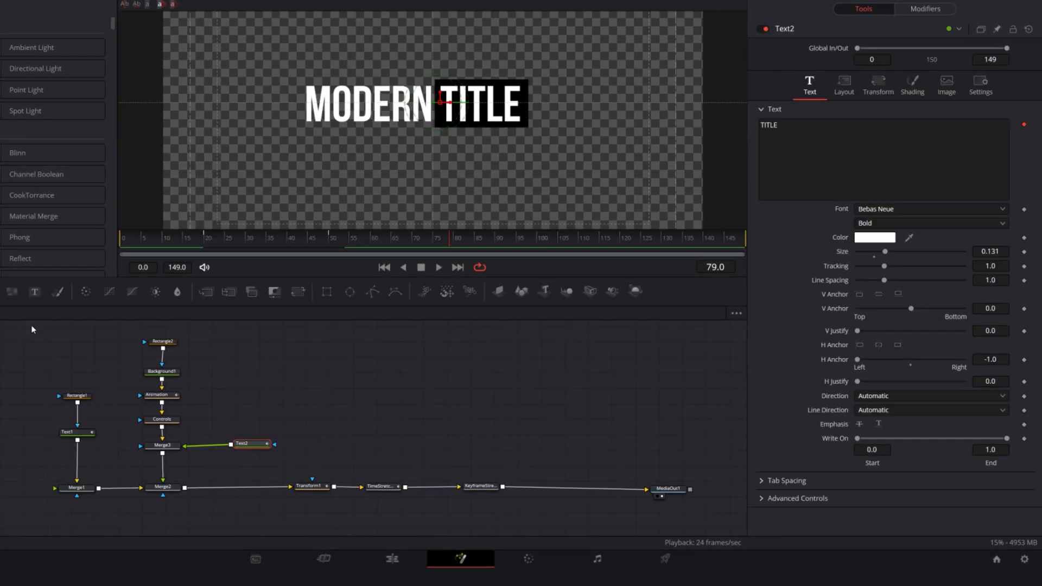
Create a macro named Title from all the nodes except MediaOut1
left_click_drag(31, 327, 539, 511)
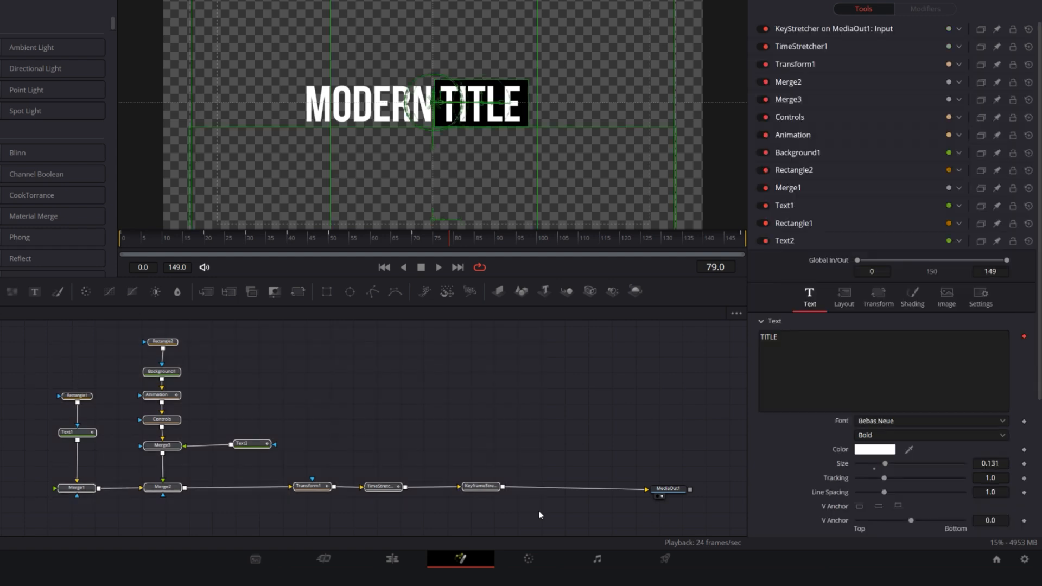
right_click(478, 489)
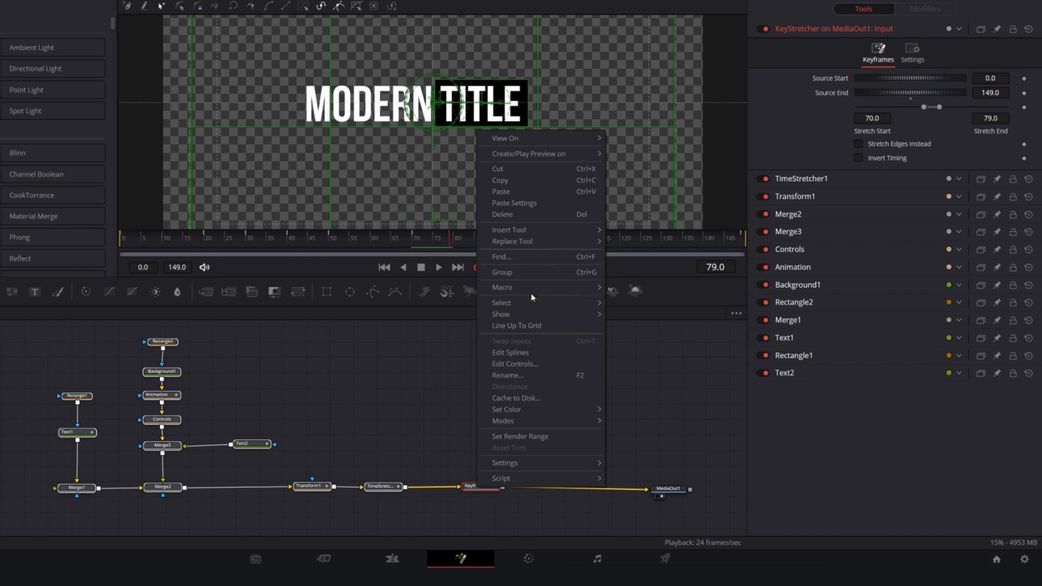
mouse_move(532, 289)
left_click(637, 289)
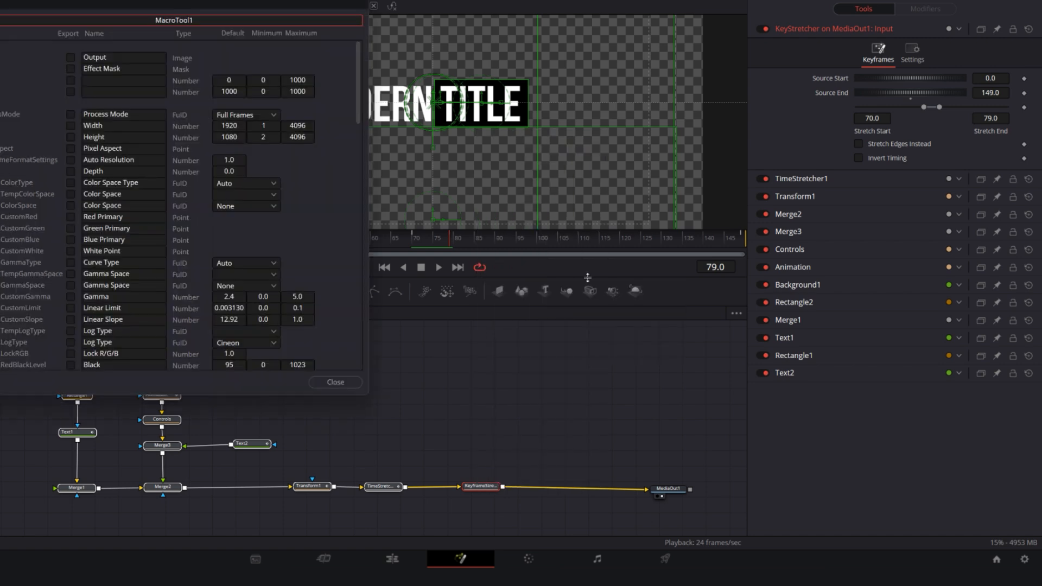
left_click_drag(216, 0, 730, 151)
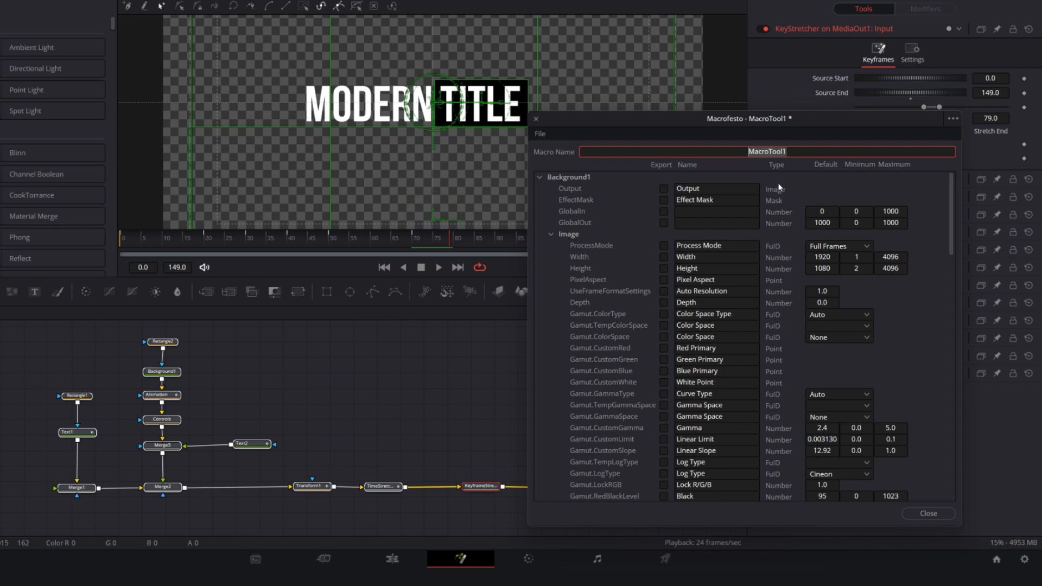
type("Title")
Mark Text1's text parameters for export in the macro, including Styled Text, Font and Tracking, and collapse its section
left_click(538, 177)
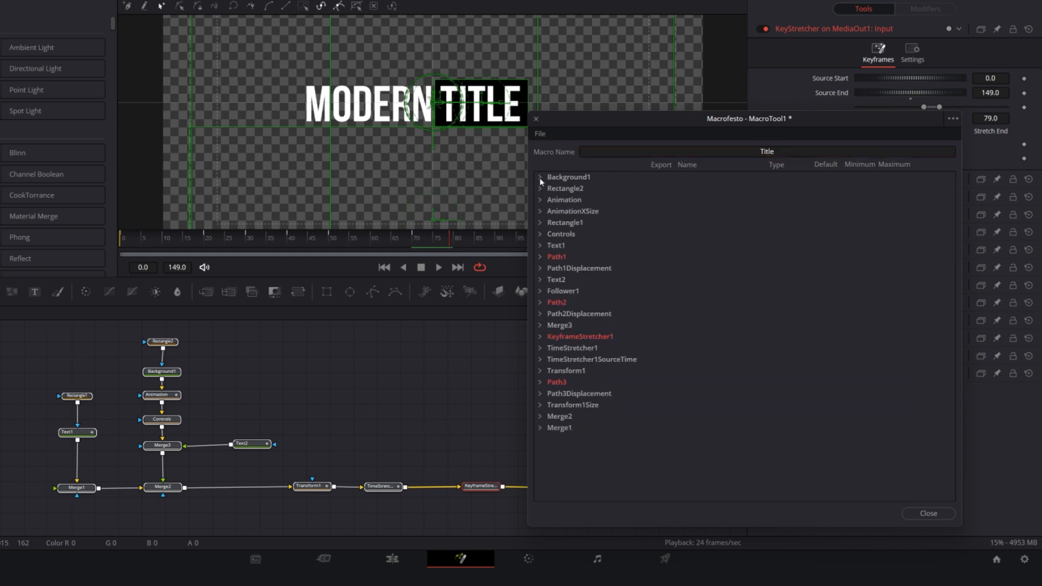
left_click(539, 245)
left_click(551, 303)
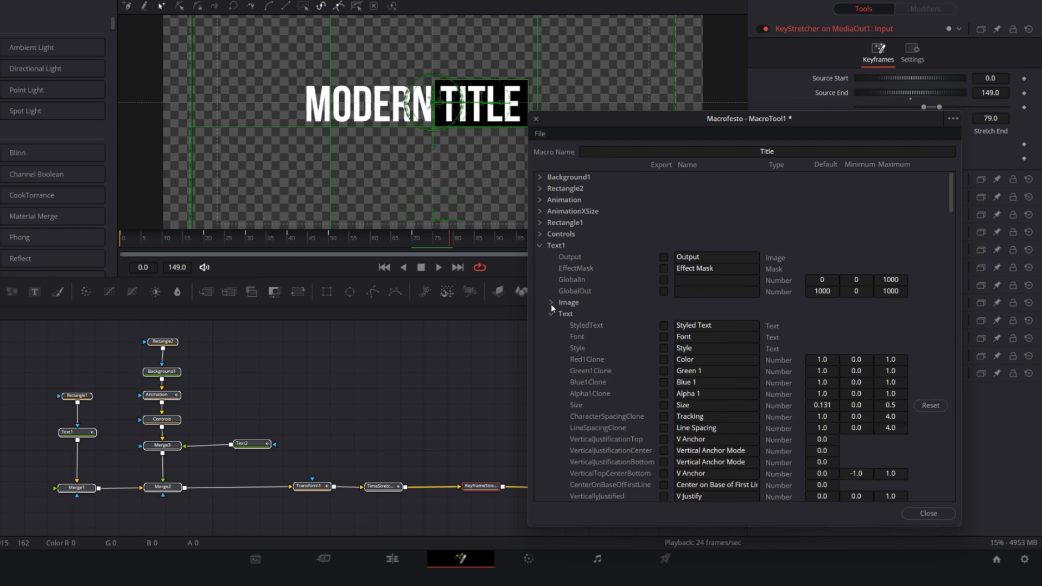
scroll(656, 311, "down", 2)
left_click(664, 258)
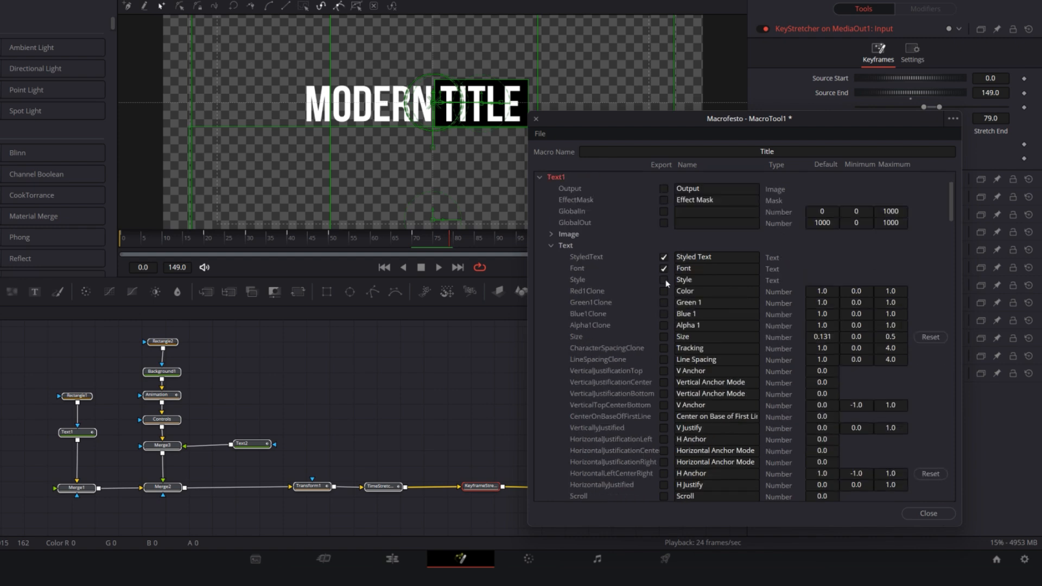
left_click(664, 348)
left_click(540, 177)
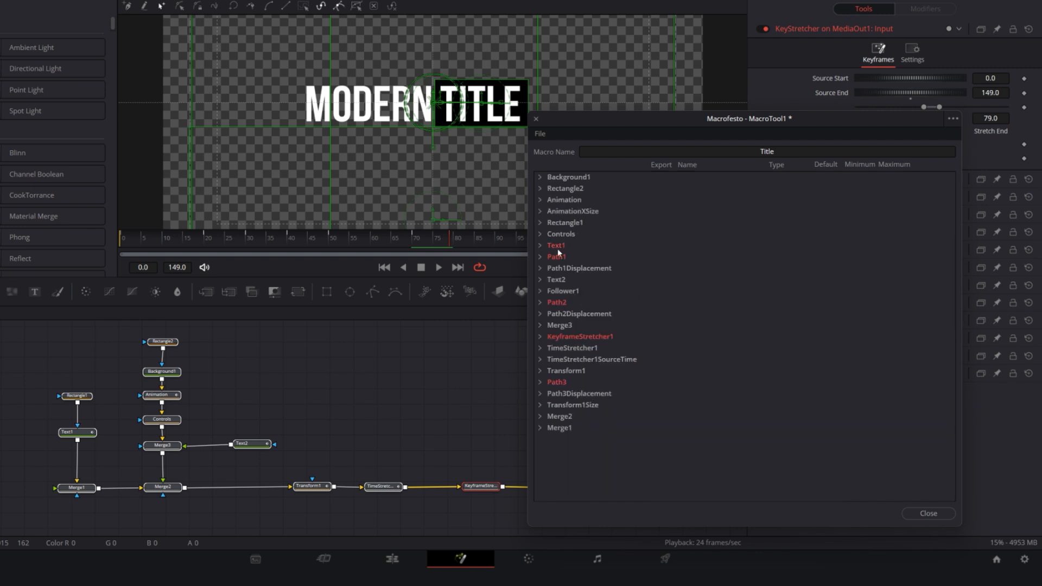
Mark Text2's text parameters for export in the macro, including Styled Text and Tracking, and collapse its section
left_click(540, 280)
left_click(553, 337)
scroll(674, 337, "down", 2)
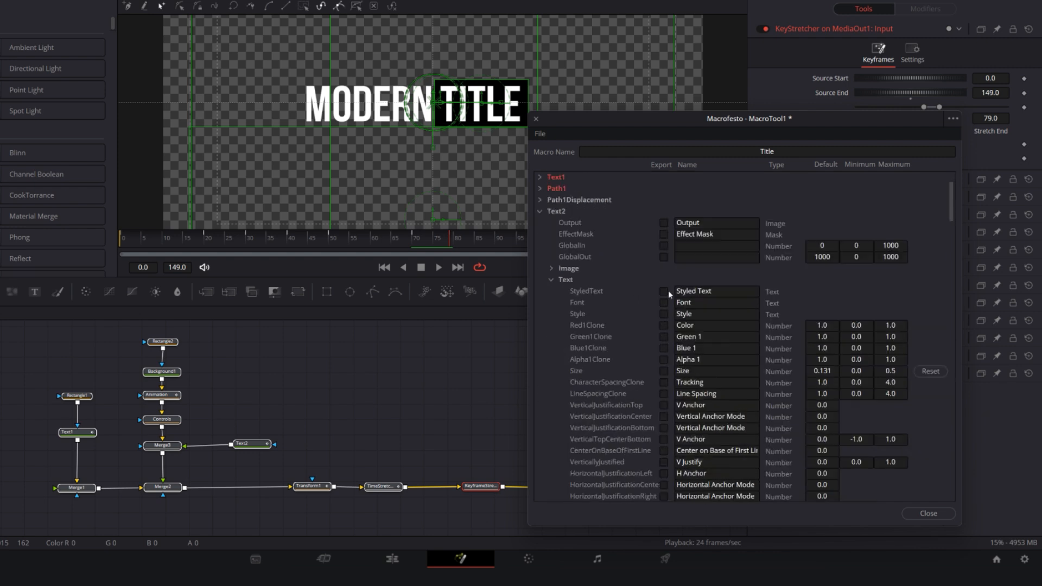
left_click(665, 291)
left_click(664, 383)
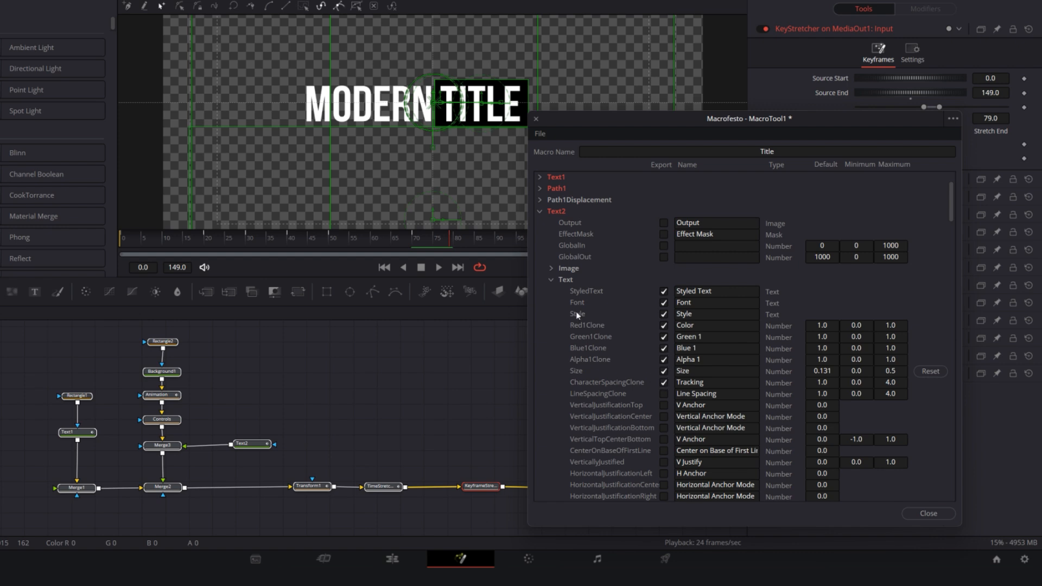
left_click(541, 212)
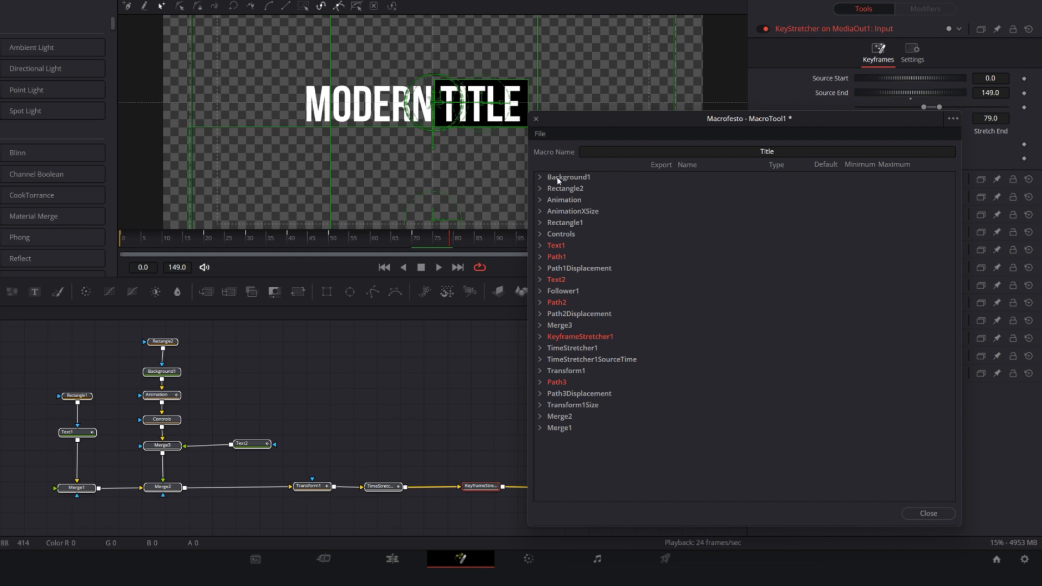
Mark Background1's Top Left Red, Green, Blue and Alpha colour parameters for export in the macro and collapse its Color section
left_click(541, 177)
left_click(550, 235)
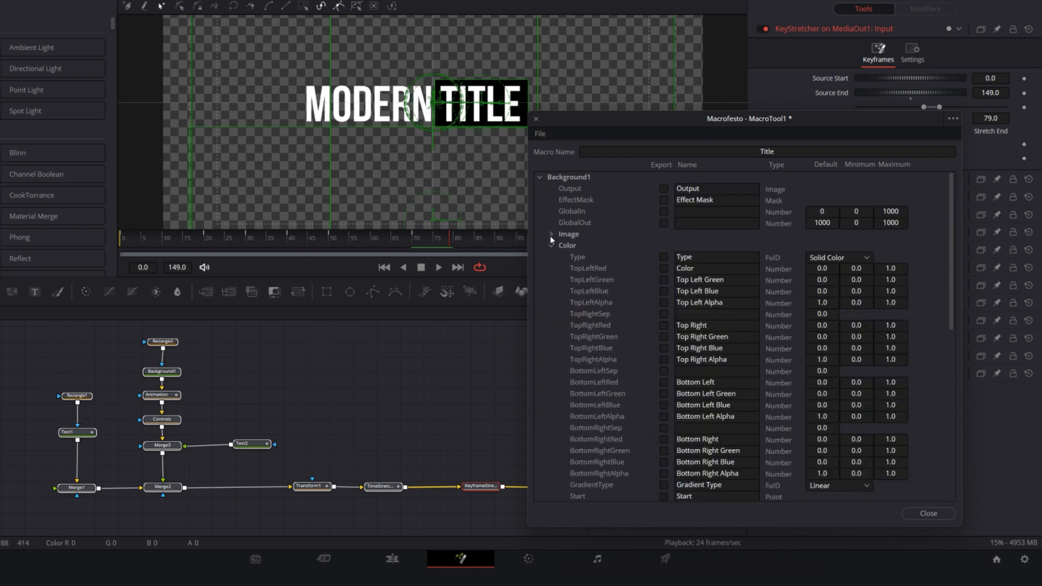
scroll(651, 255, "down", 1)
left_click(664, 234)
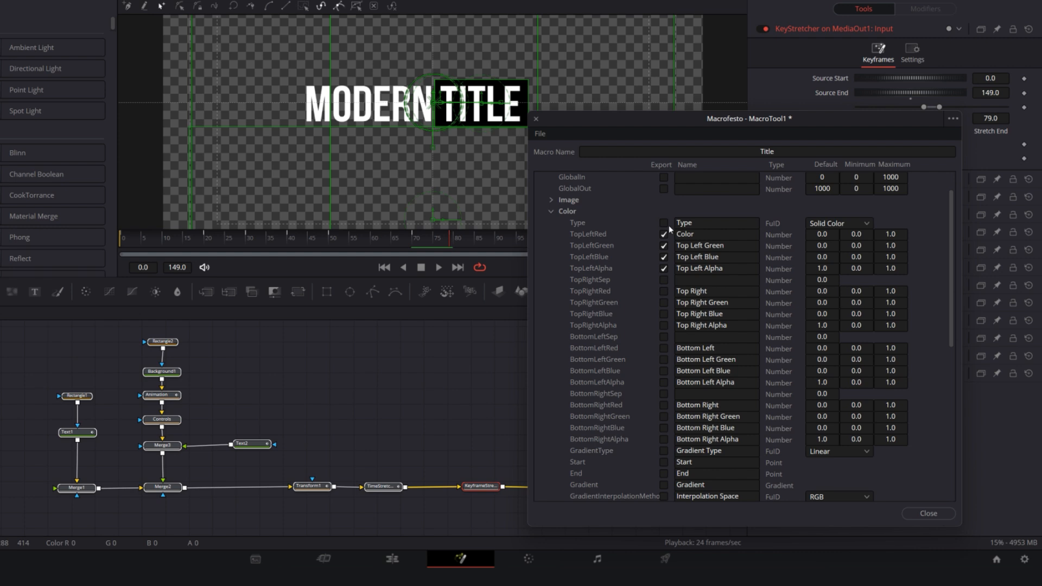
left_click(551, 212)
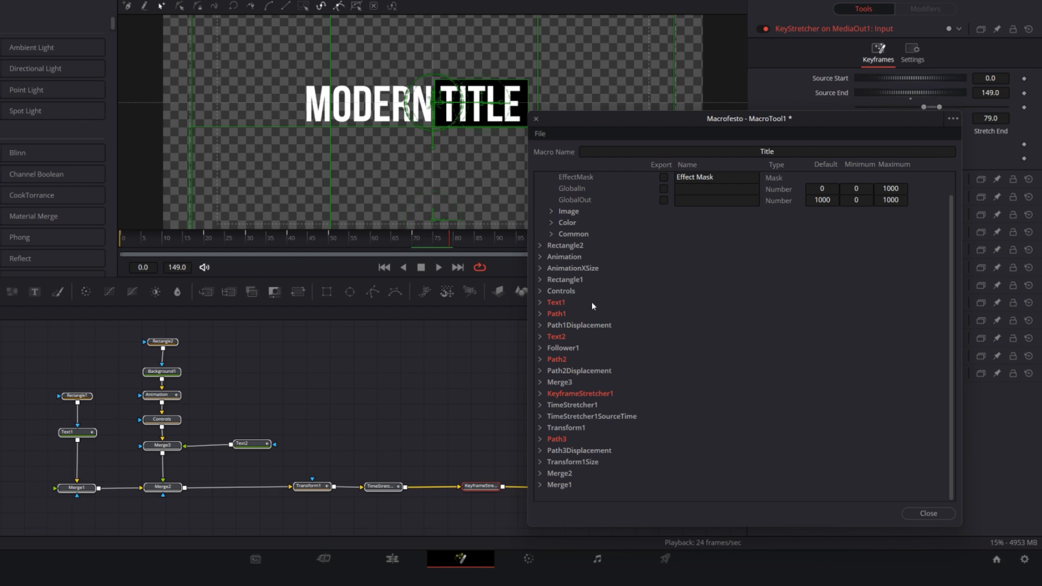
Mark the Controls node's X Size and Y Size for export, naming them Rectangle Width and Rectangle Height, and collapse its section
left_click(541, 292)
scroll(635, 364, "down", 1)
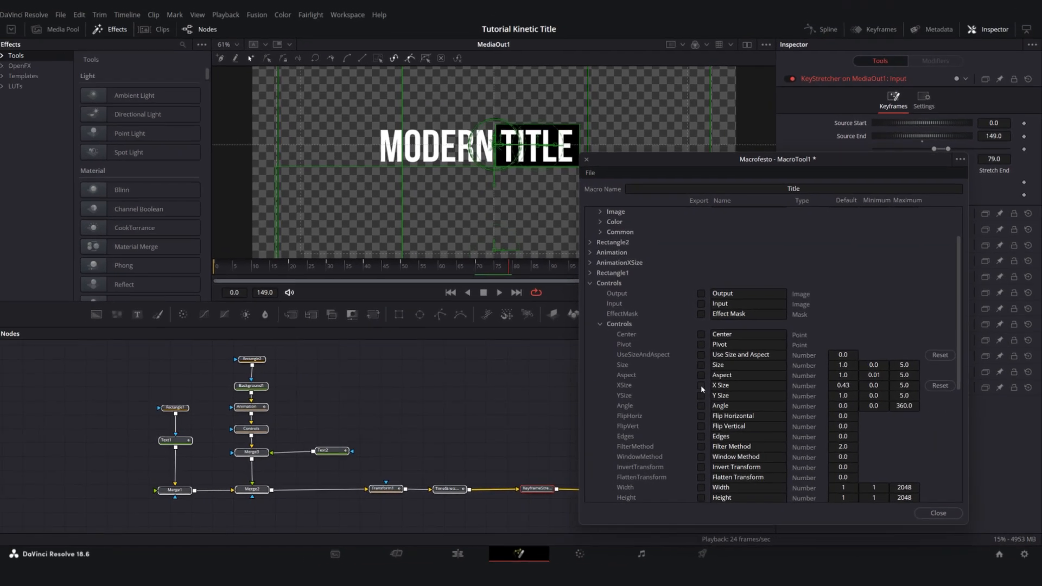
left_click(702, 396)
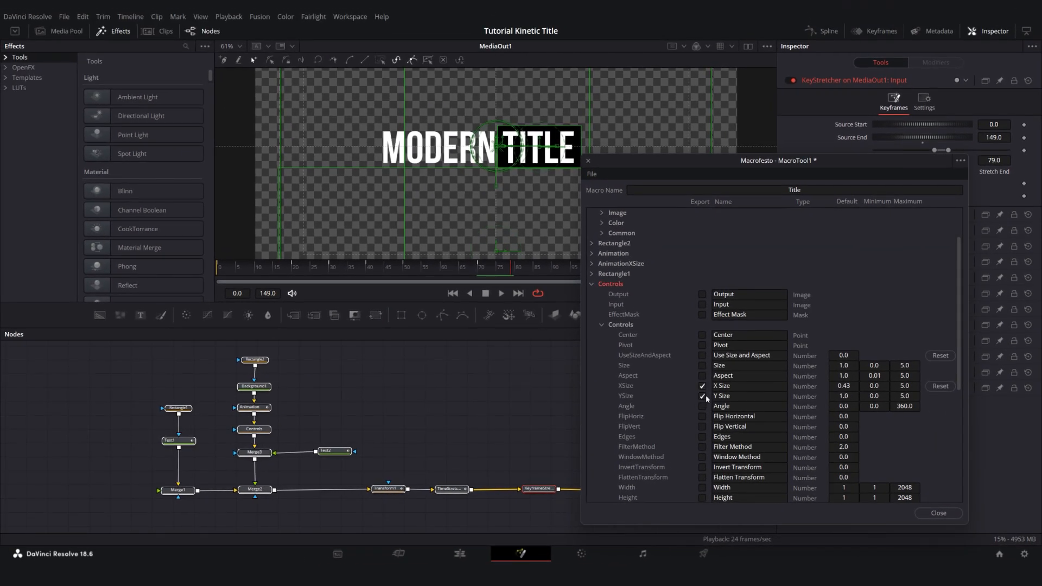
left_click(703, 386)
type("Rectangle Width")
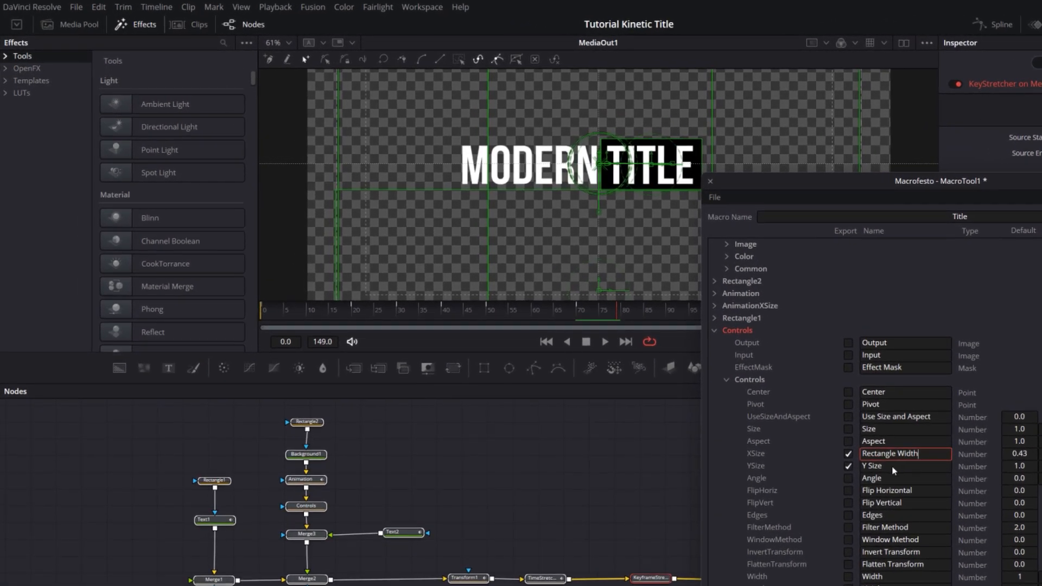
left_click(895, 470)
type("Rectangle Height")
left_click(714, 330)
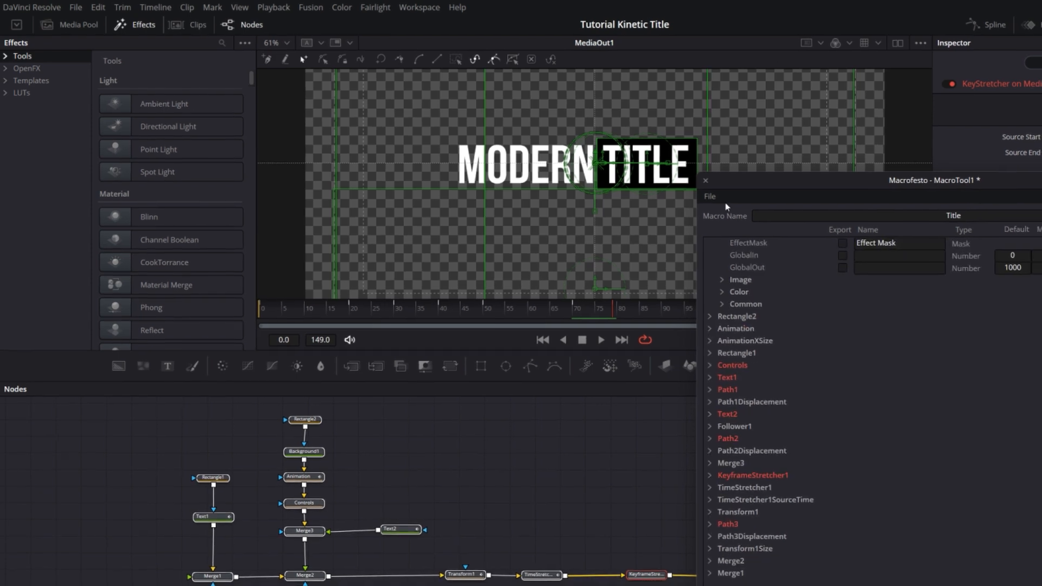
Save the Title macro as a group and close the macro editor
left_click(717, 199)
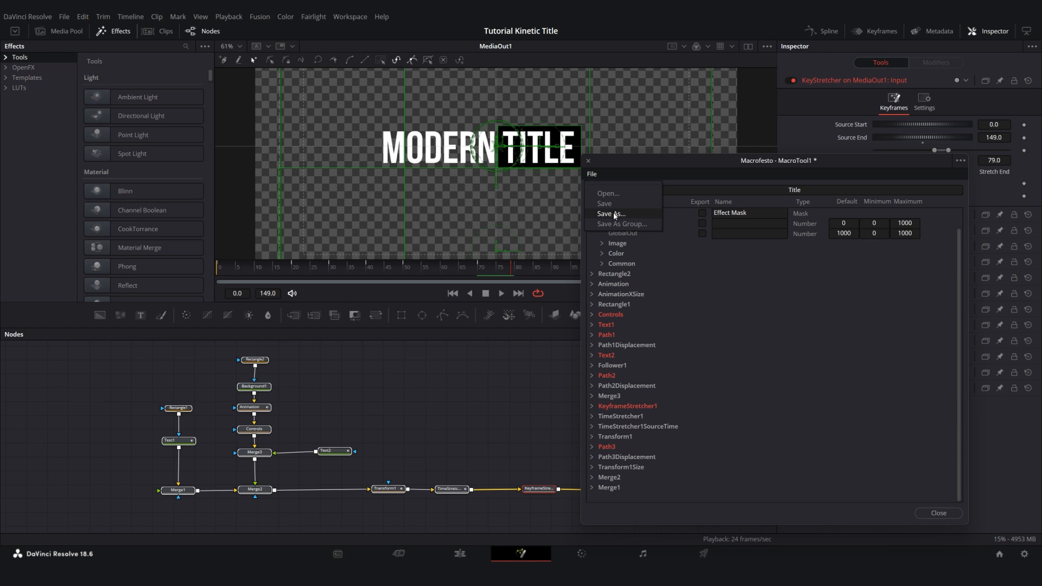
left_click(640, 225)
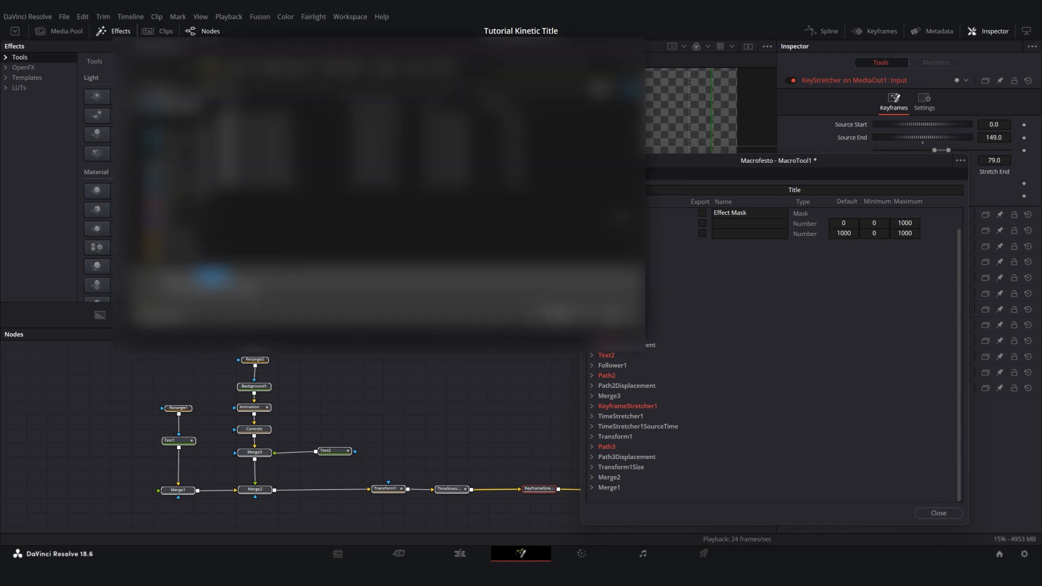
left_click(563, 314)
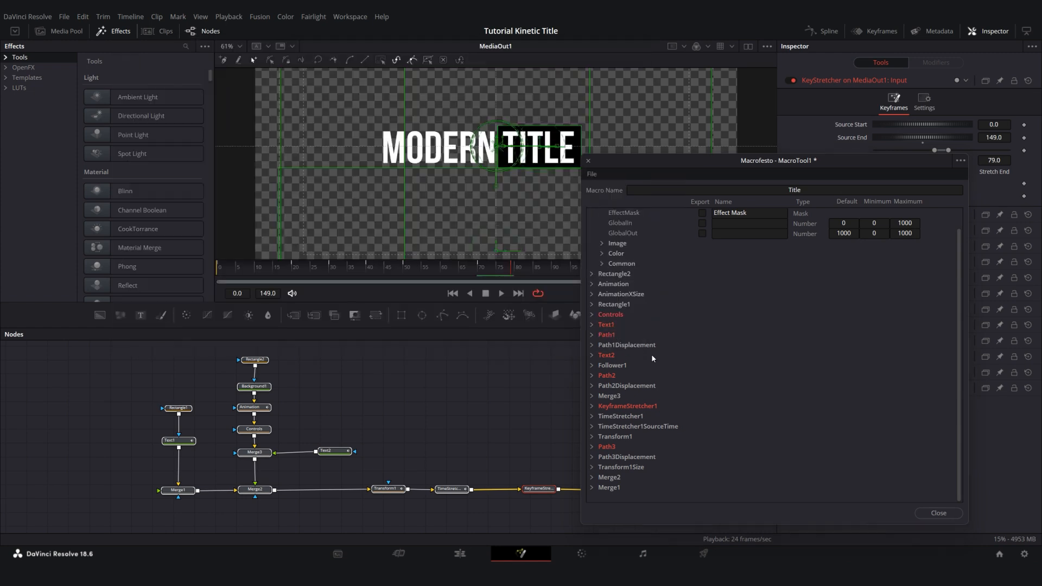
left_click(589, 162)
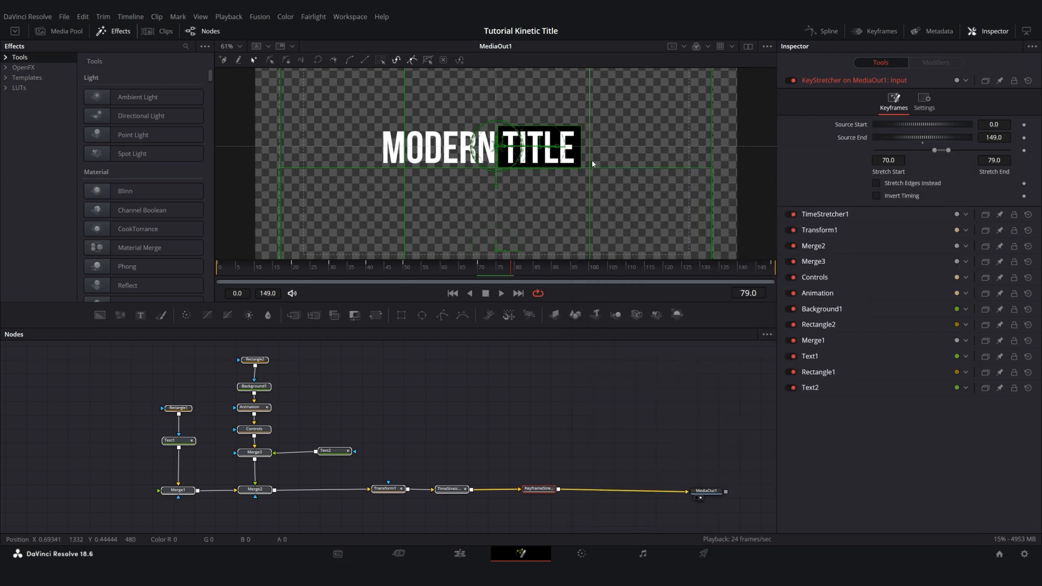
Open the Edit Titles template folder on disk to check its location, and close it
left_click(6, 77)
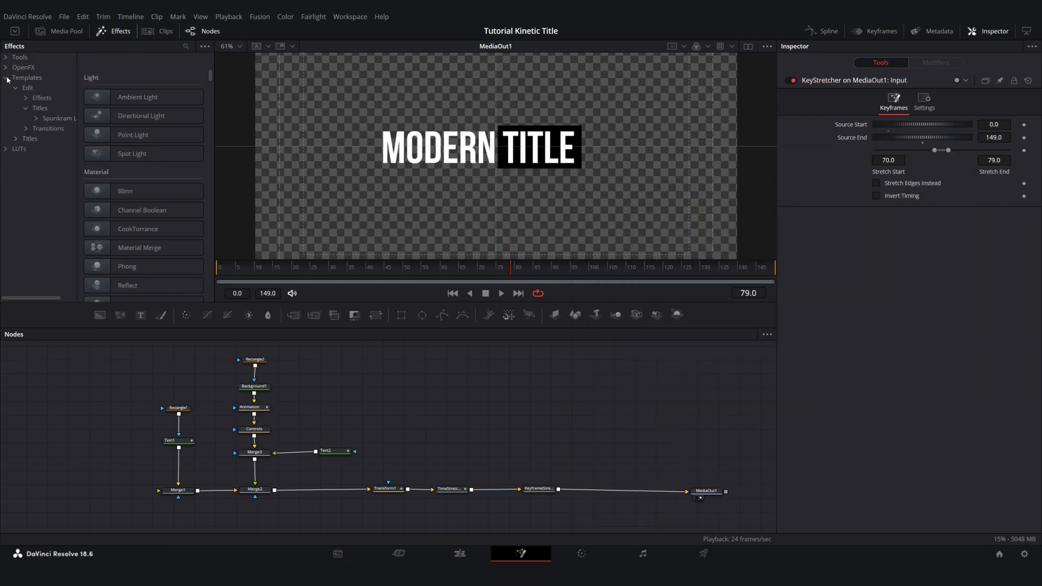
left_click(41, 109)
right_click(40, 111)
left_click(64, 120)
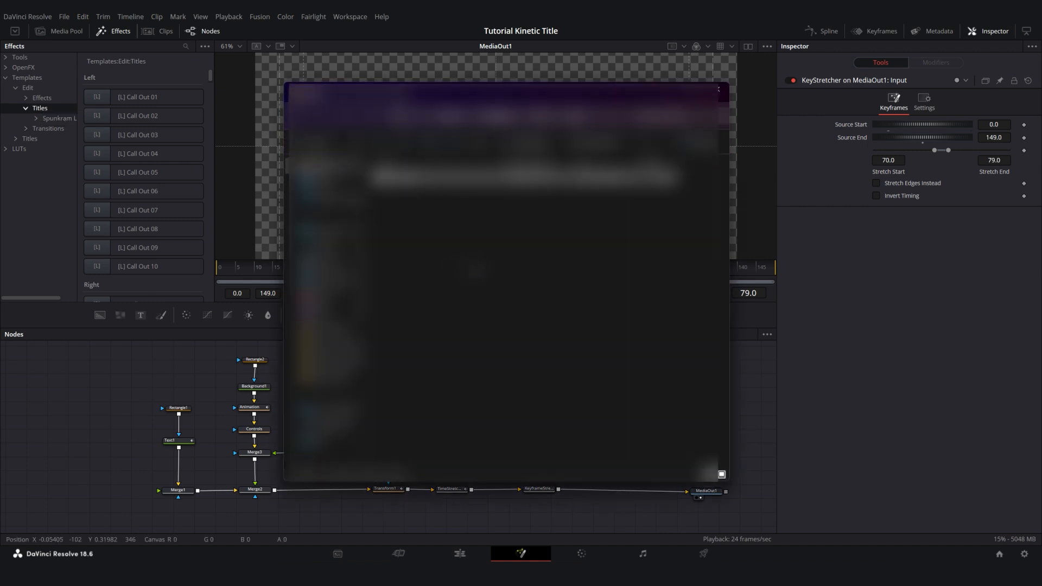
left_click(720, 89)
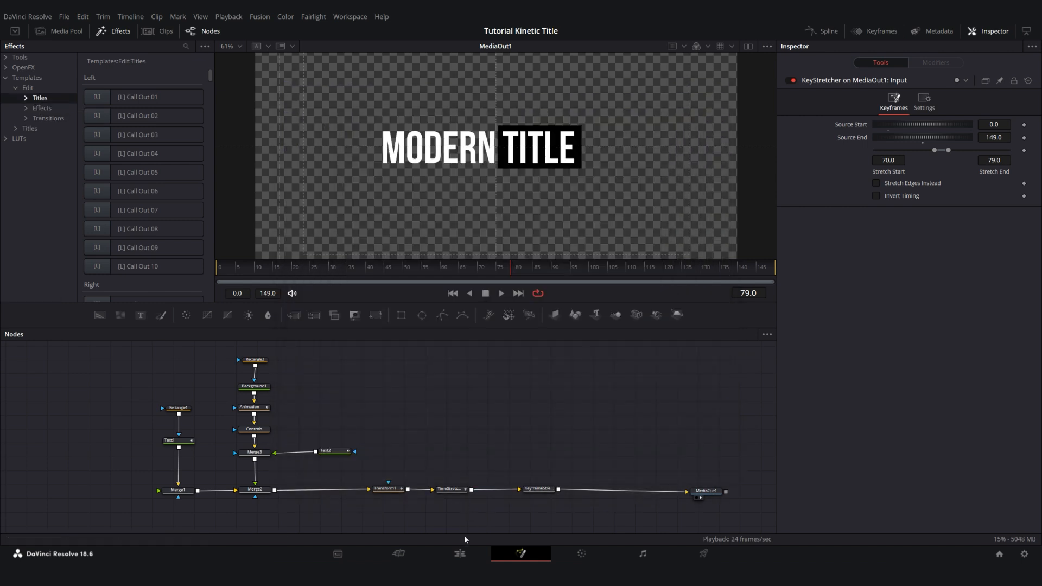
On the Edit page, place the Title template from Fusion Titles at the start of a new timeline
left_click(461, 554)
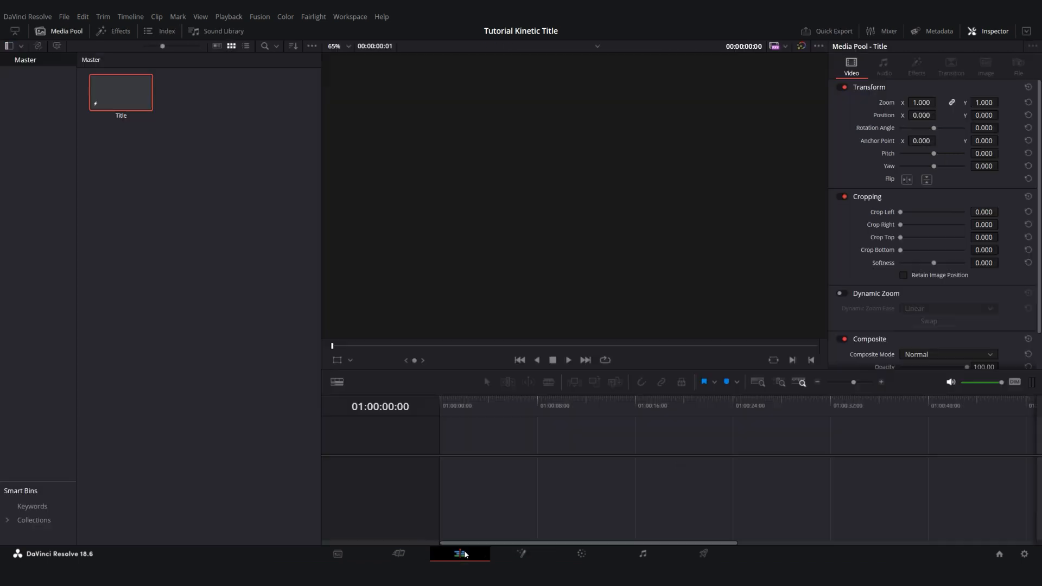
left_click(115, 31)
left_click(26, 360)
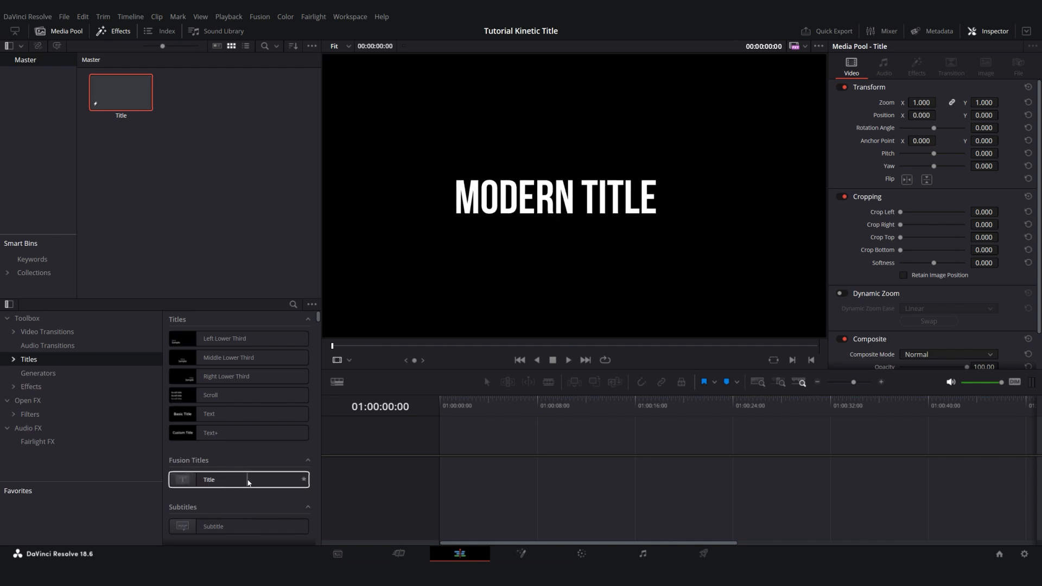
left_click_drag(248, 483, 456, 459)
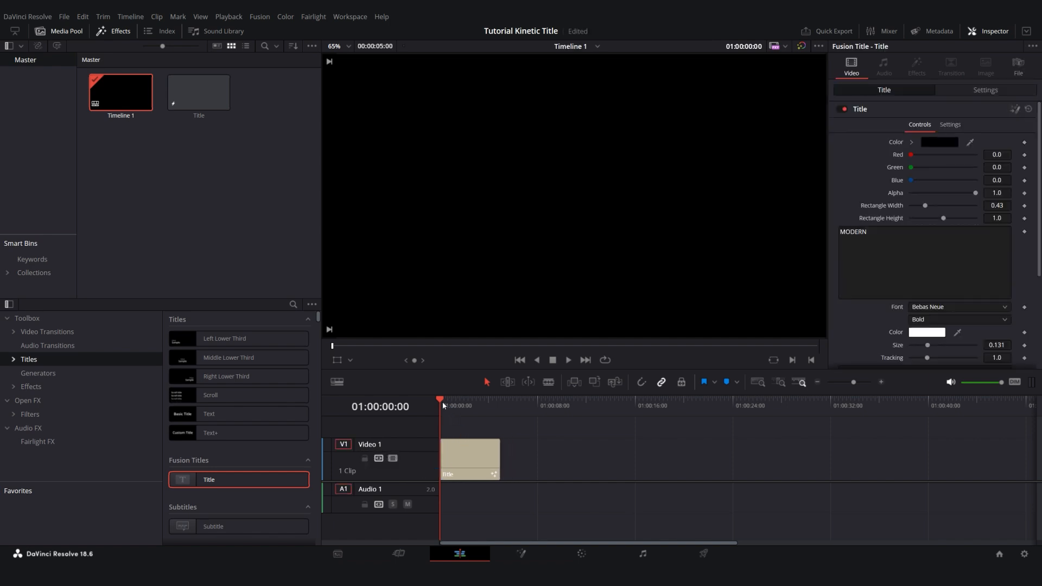
With the playhead at 01:00:02:12, set the title's rectangle colour to red #ff130b
left_click_drag(443, 405, 471, 407)
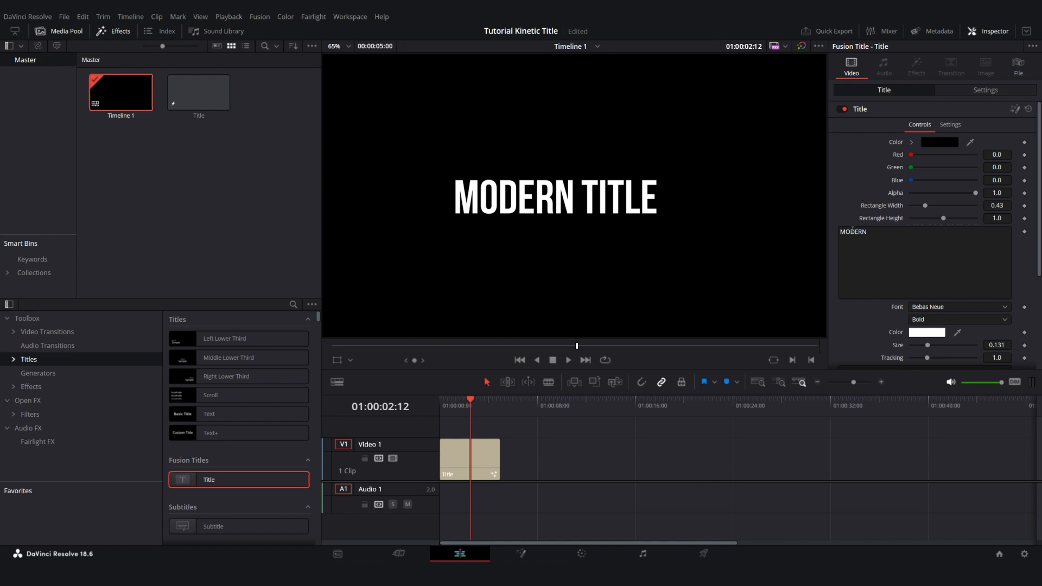
scroll(852, 230, "down", 4)
scroll(850, 251, "up", 4)
left_click(937, 143)
left_click_drag(623, 180, 799, 238)
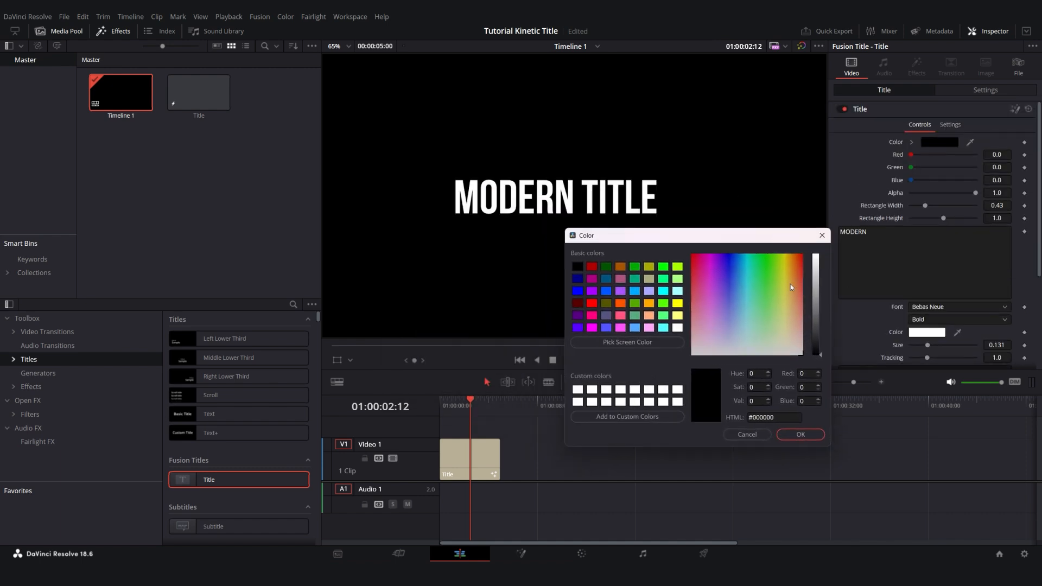
left_click_drag(791, 285, 802, 259)
left_click_drag(818, 309, 820, 256)
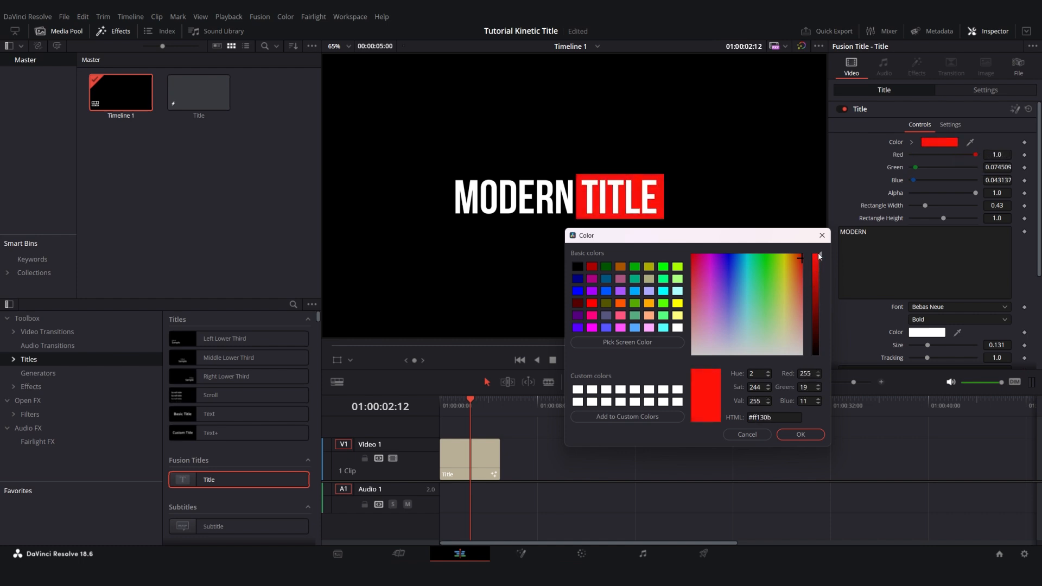
left_click(801, 435)
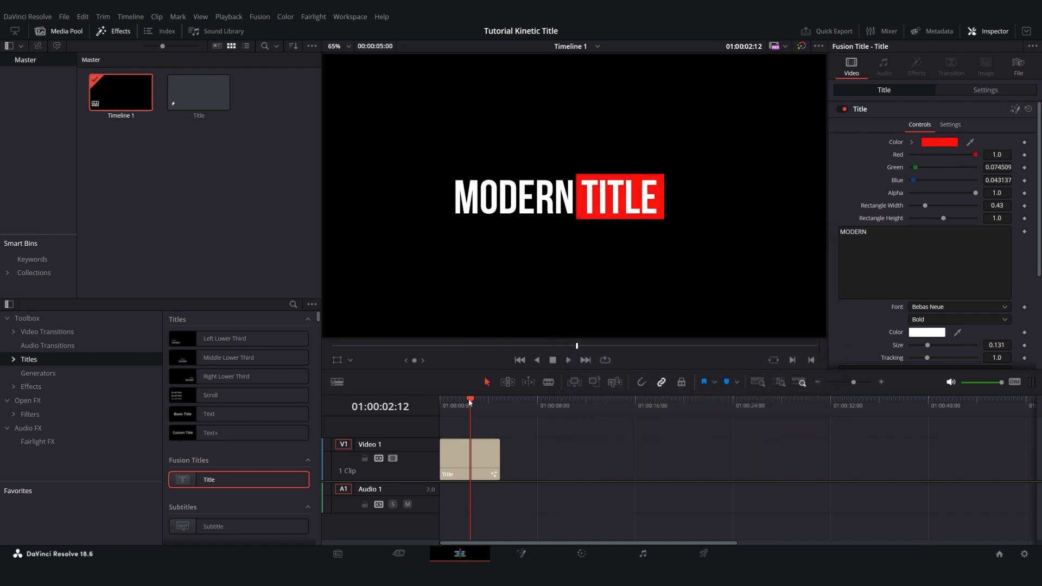
Play the title from its start and scrub towards the end of the clip to check the animation
left_click_drag(470, 402, 441, 402)
key("space")
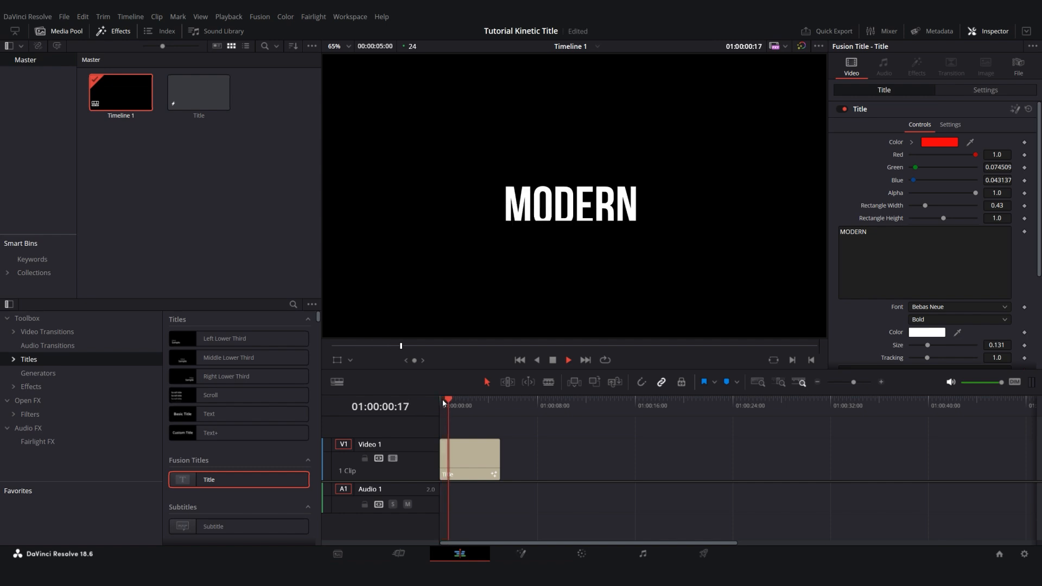
key("space")
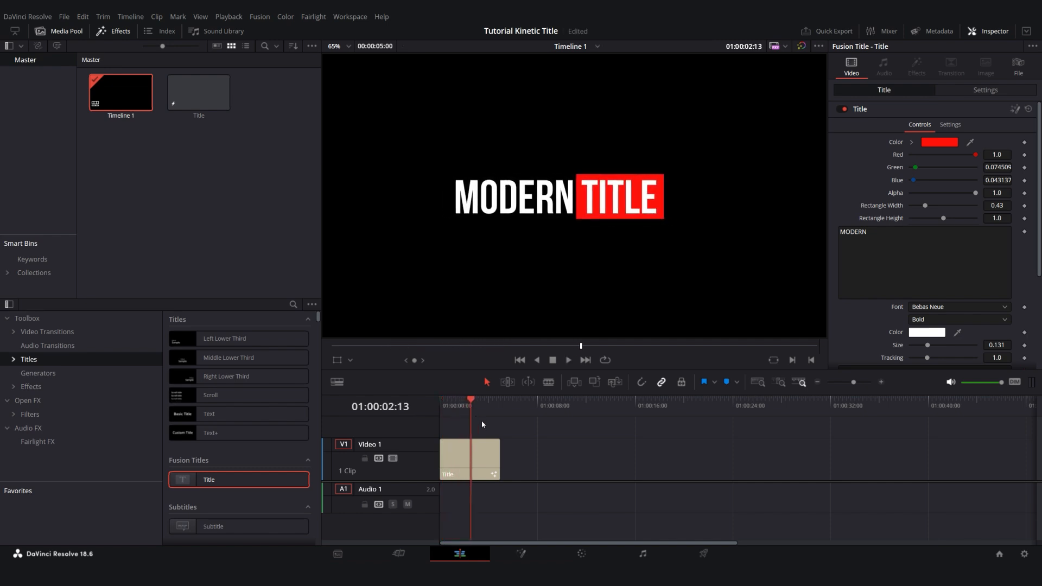
left_click_drag(470, 405, 493, 437)
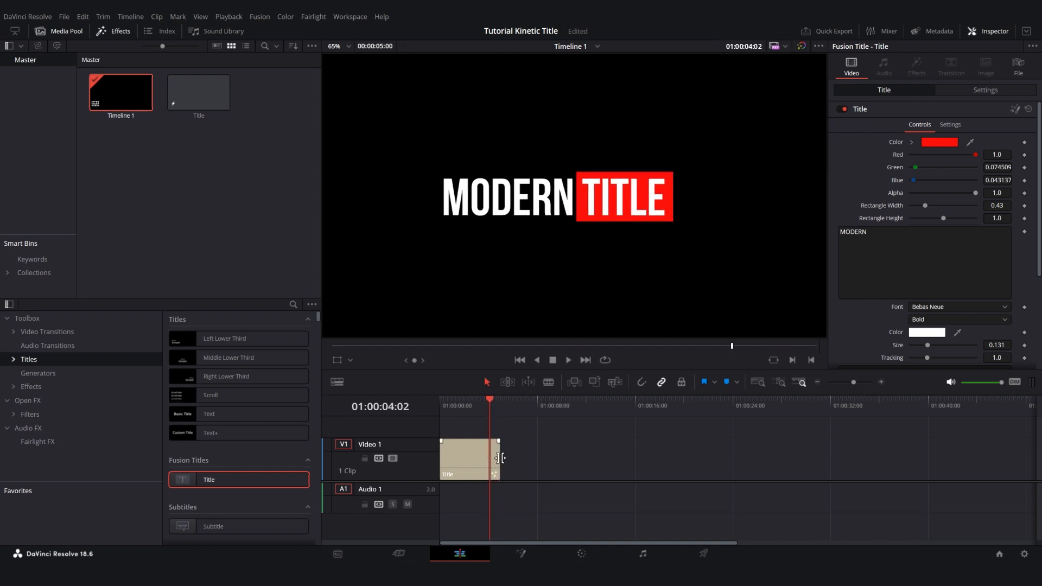
Extend the Title clip to about 8 seconds and play it from the start to check the exit animation
left_click_drag(498, 460, 537, 459)
left_click_drag(490, 402, 435, 415)
key("space")
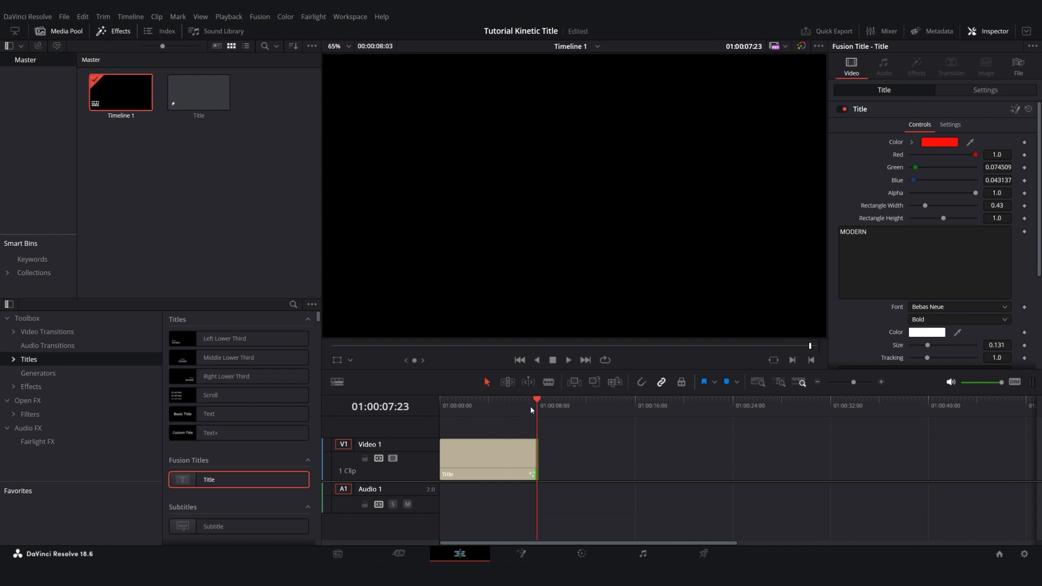
left_click(515, 406)
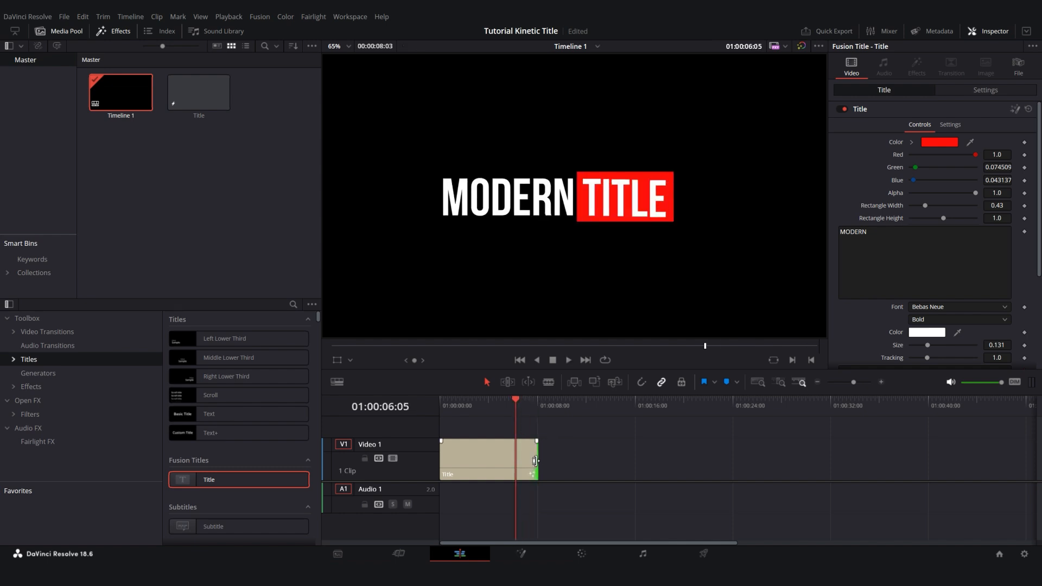
Lengthen the Title clip to a duration of 00:00:14:19 and play its ending
left_click_drag(540, 461, 619, 460)
left_click(596, 408)
key("space")
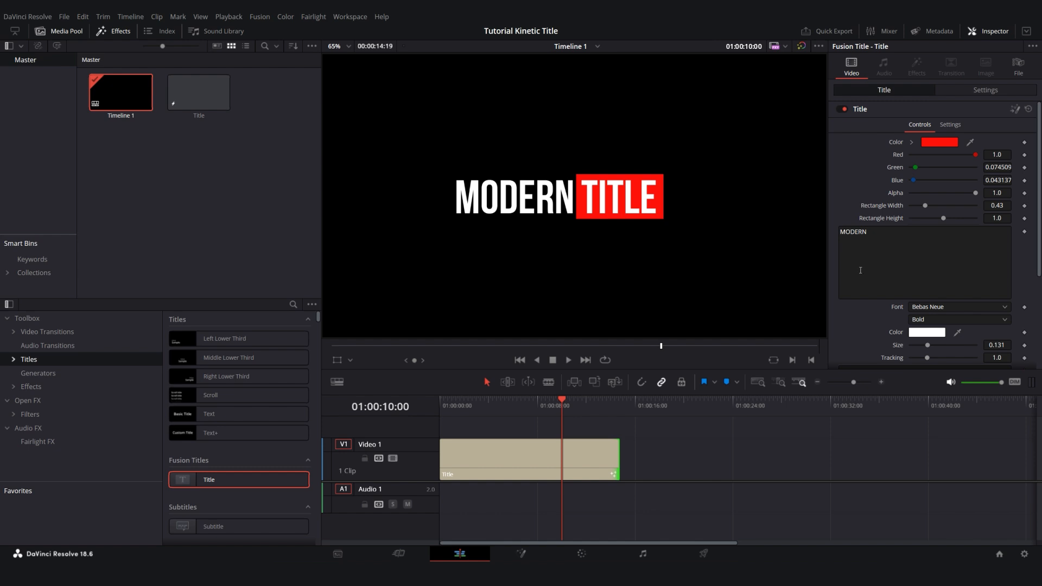
Set the title's first text to BEBAS and its second text to FONT
scroll(860, 270, "down", 3)
left_click(863, 278)
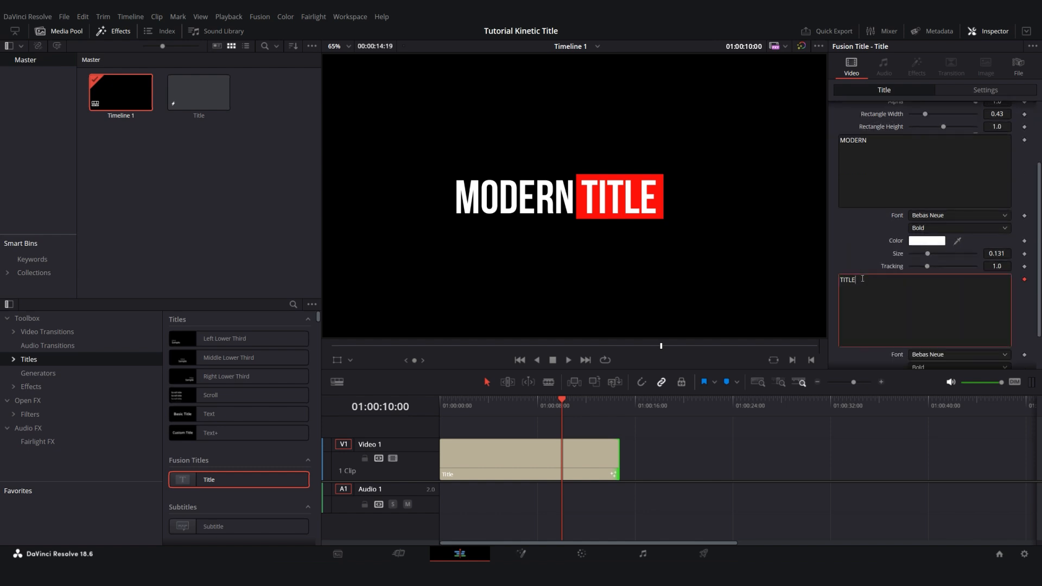
left_click(885, 178)
key("ctrl+a")
type("BEBAS")
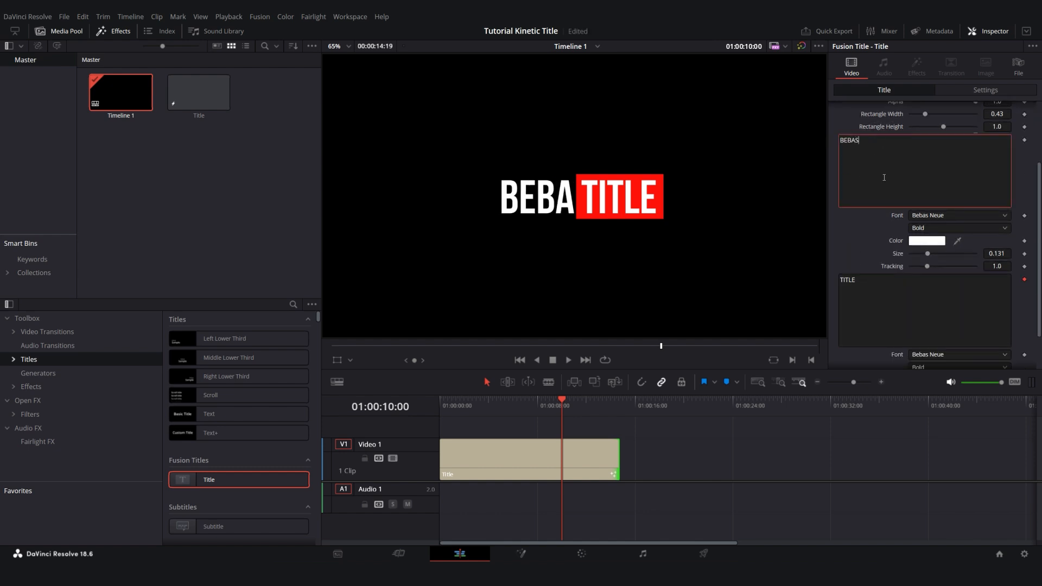
left_click(883, 298)
key("ctrl+a")
type("FO")
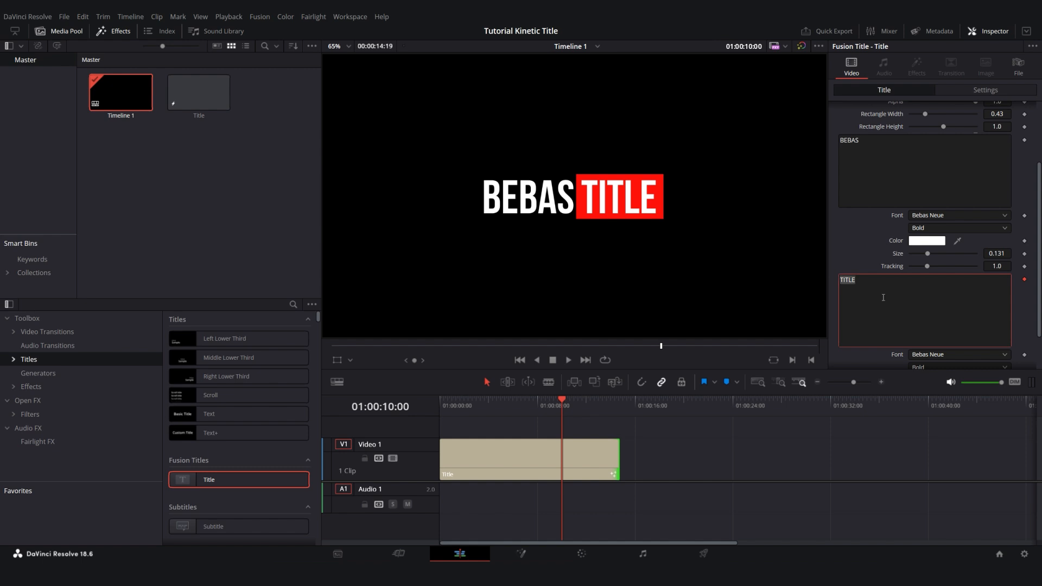
type("NT")
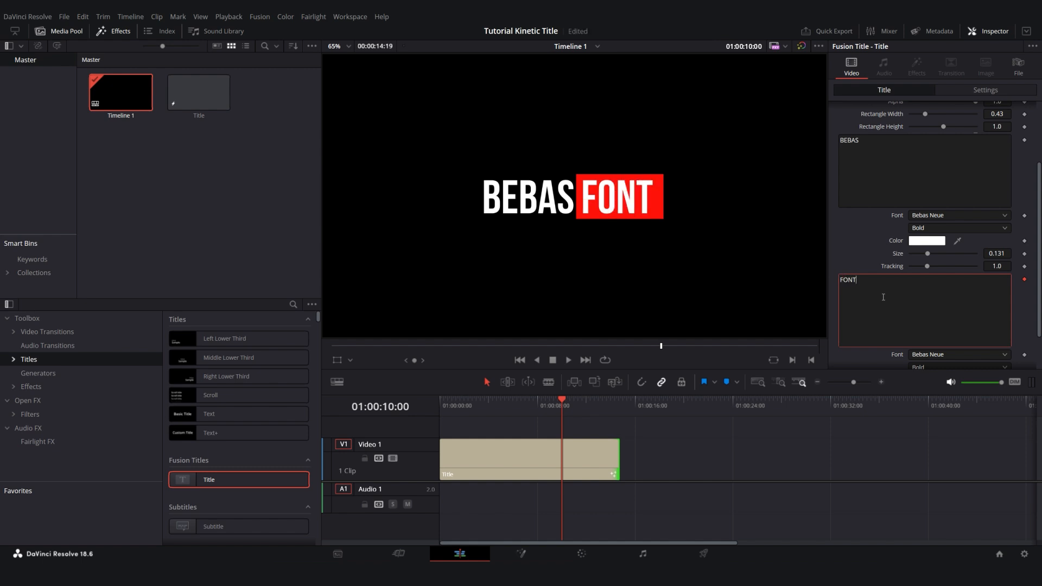
Set the title's first text to DAVINCI and its second text to RESOLVE, saving the project
left_click(866, 141)
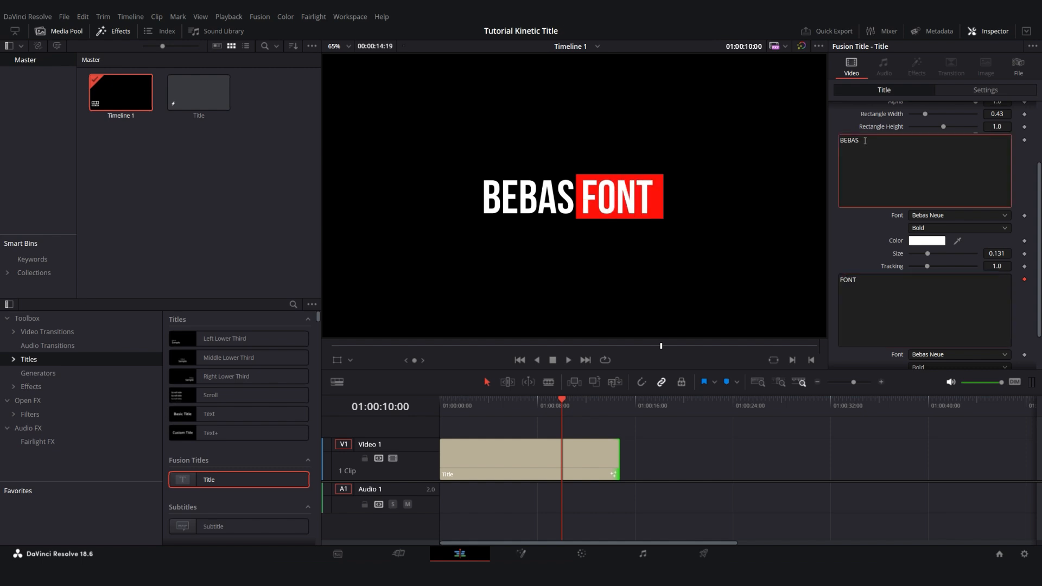
key("ctrl+a")
type("DAVINCI")
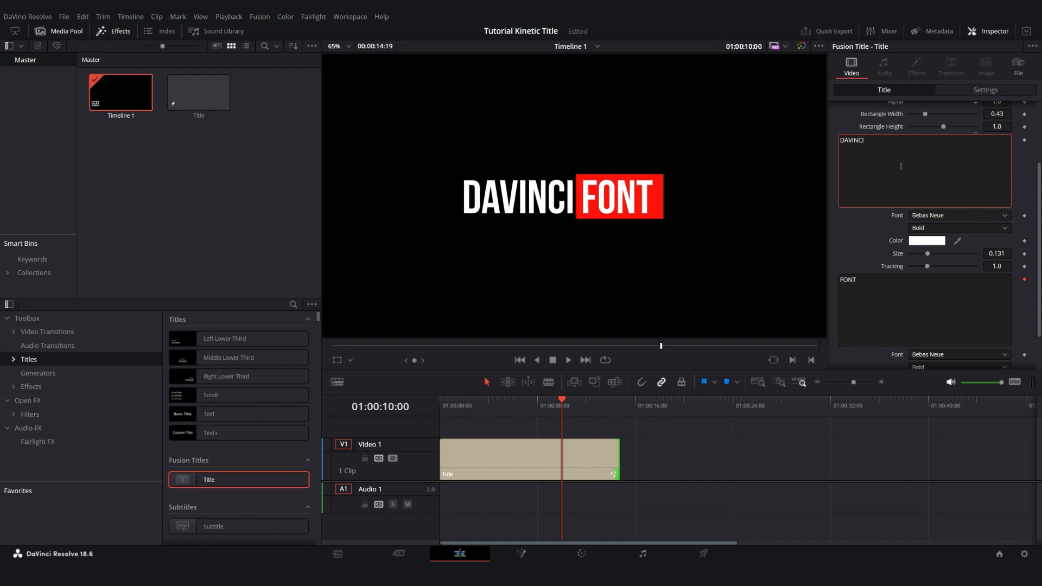
key("ctrl+s")
left_click(875, 279)
key("ctrl+a")
type("RESOLVE")
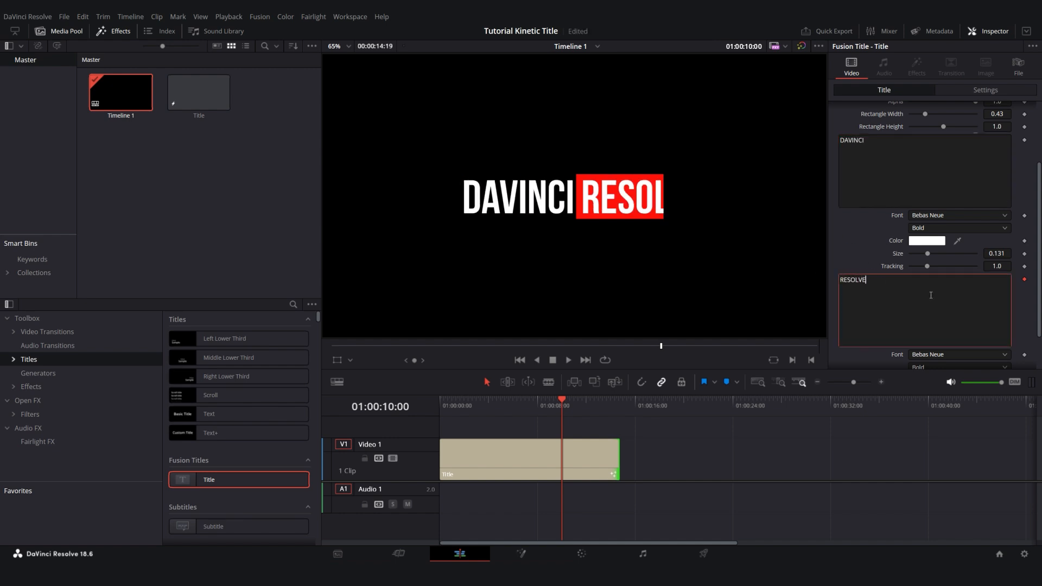
key("ctrl+s")
left_click(868, 258)
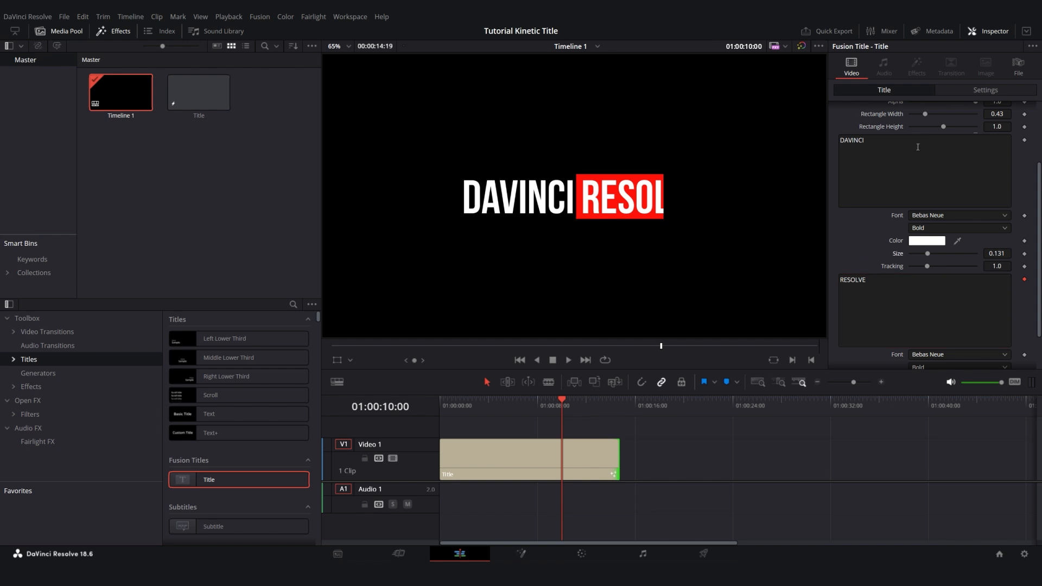
Increase the Rectangle Width until the red box covers the whole word RESOLVE, and play the title from the start
scroll(851, 124, "up", 2)
left_click_drag(925, 174, 935, 179)
left_click_drag(551, 408, 441, 408)
key("space")
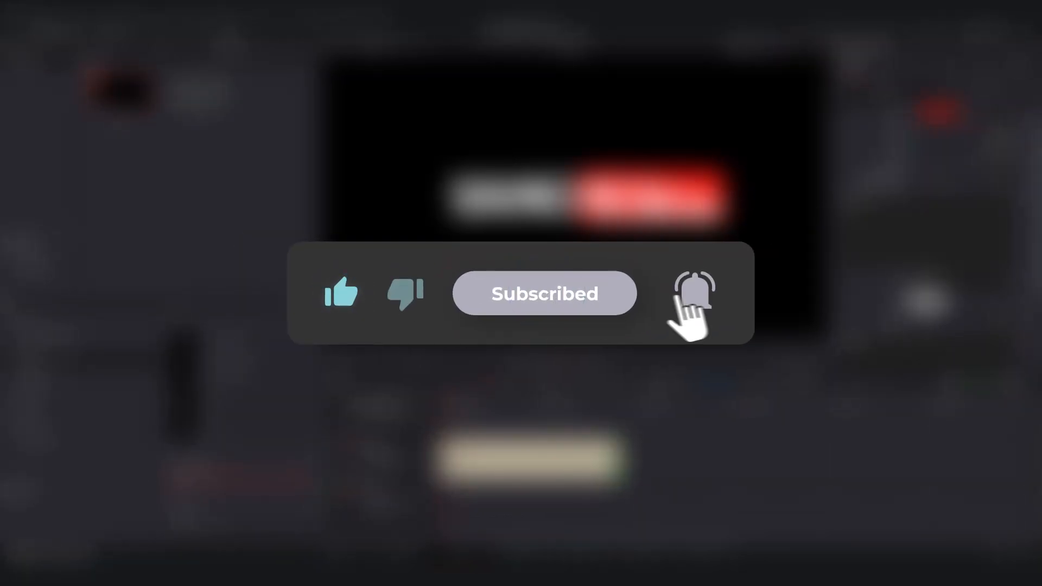